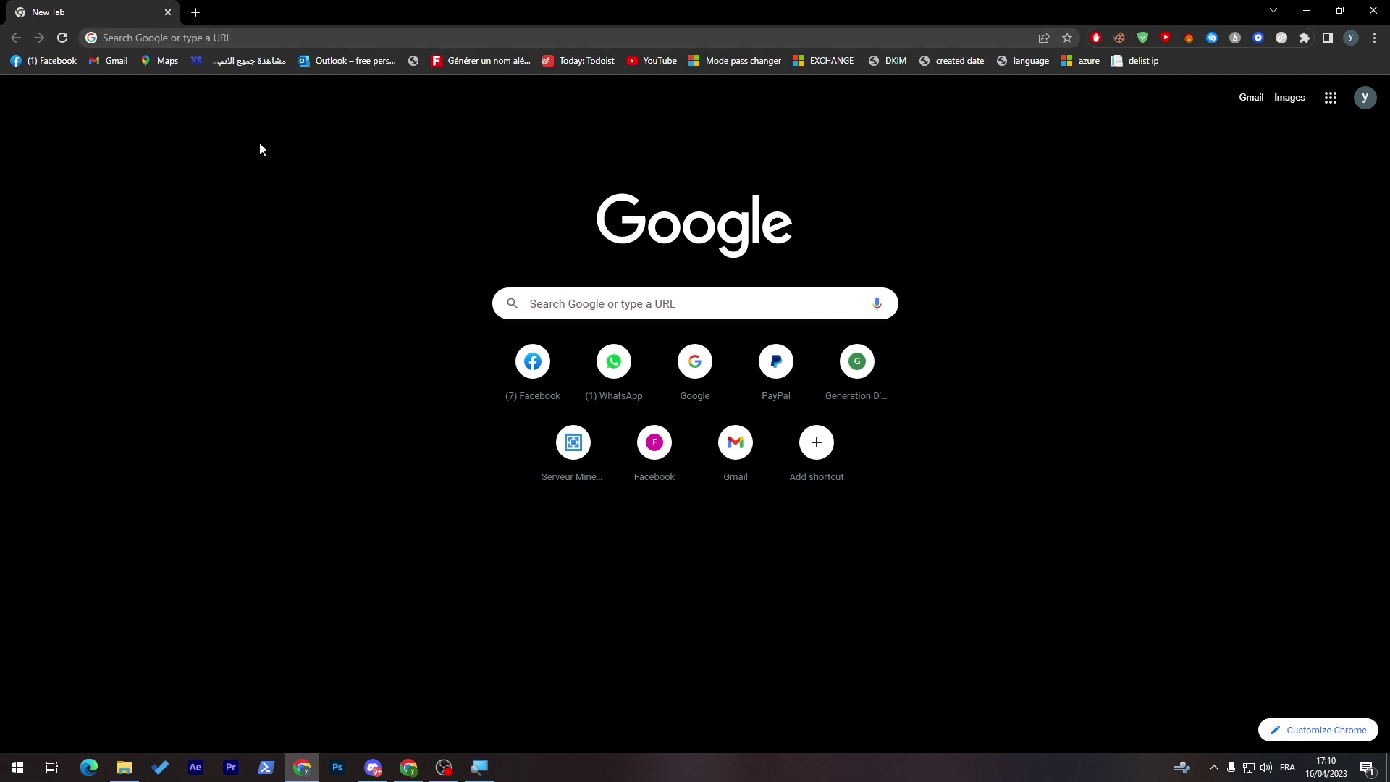
# Step: Search Google for 'square'
pyautogui.click(229, 40)
pyautogui.write('square')
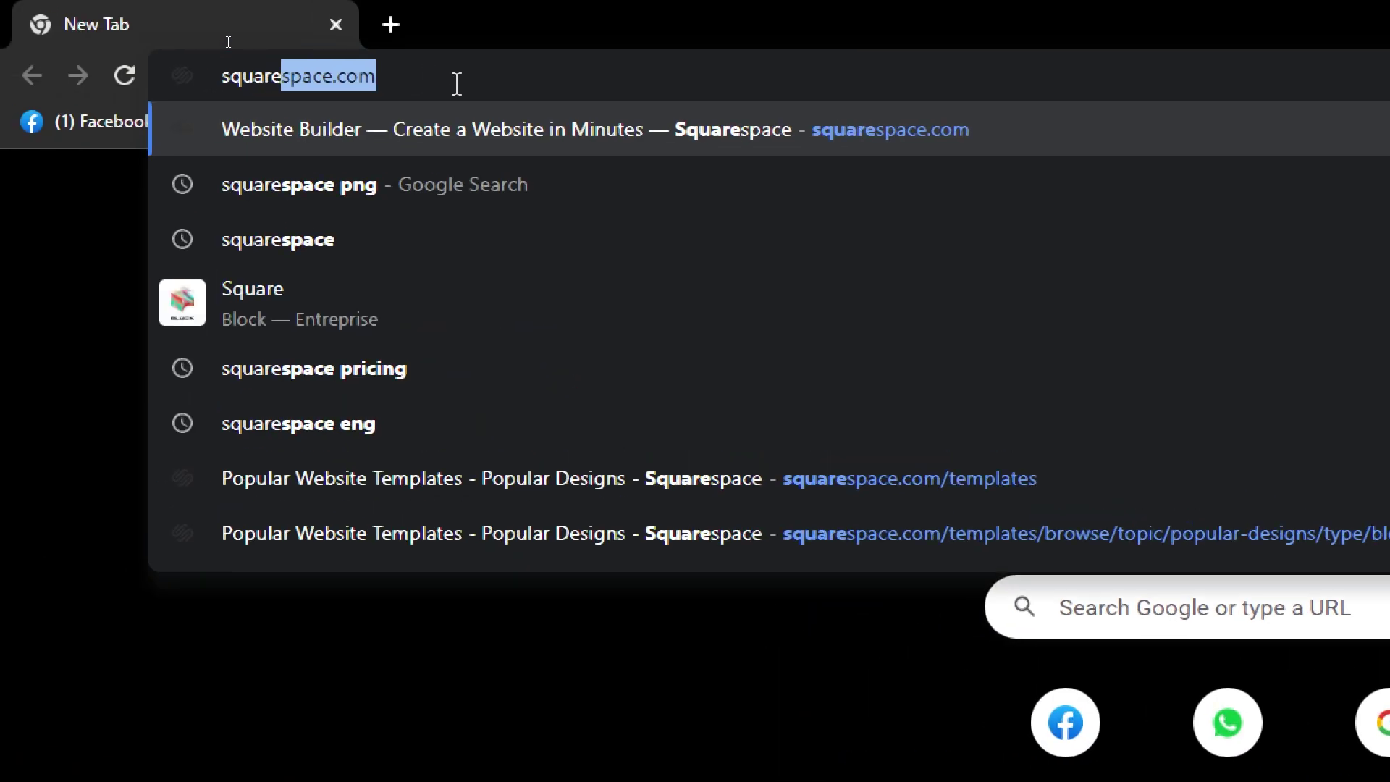
pyautogui.press('BackSpace')
pyautogui.press('Return')
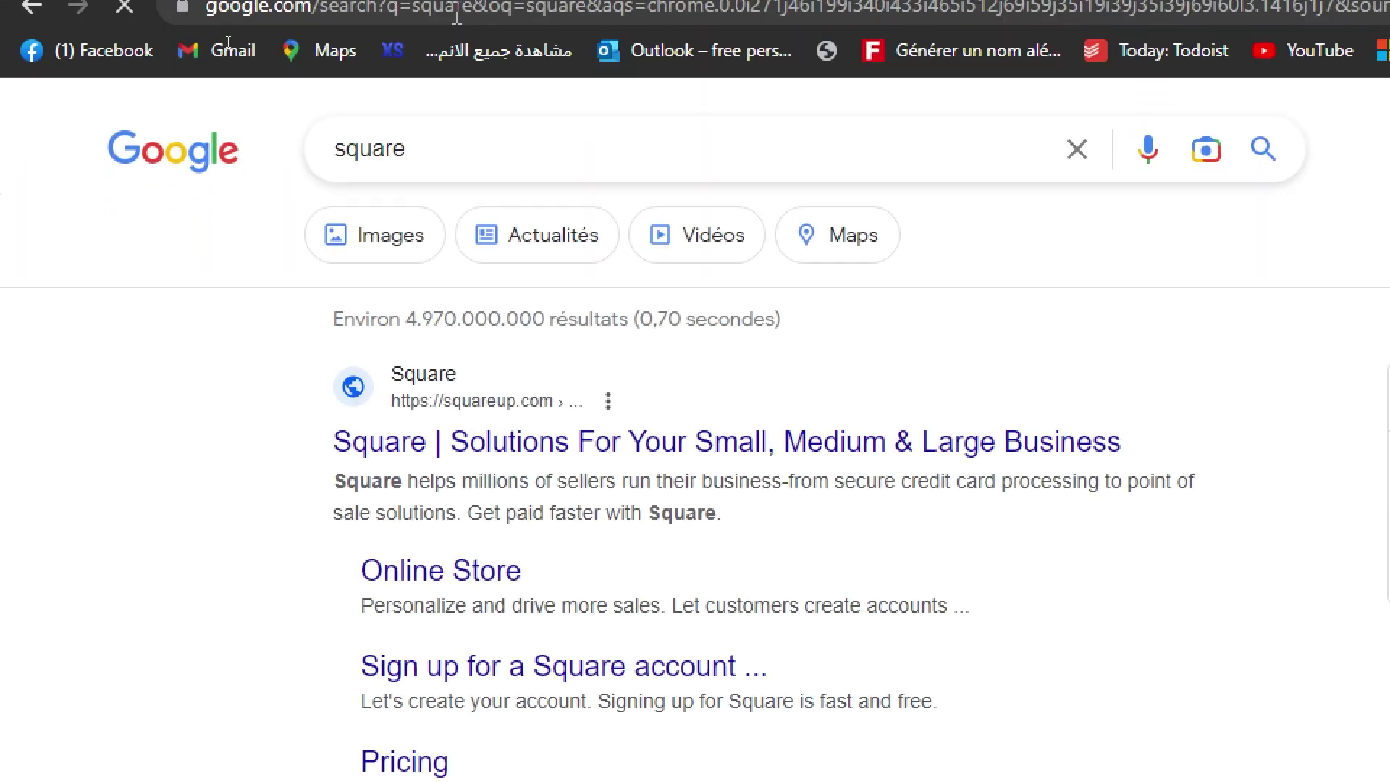
pyautogui.press('super')
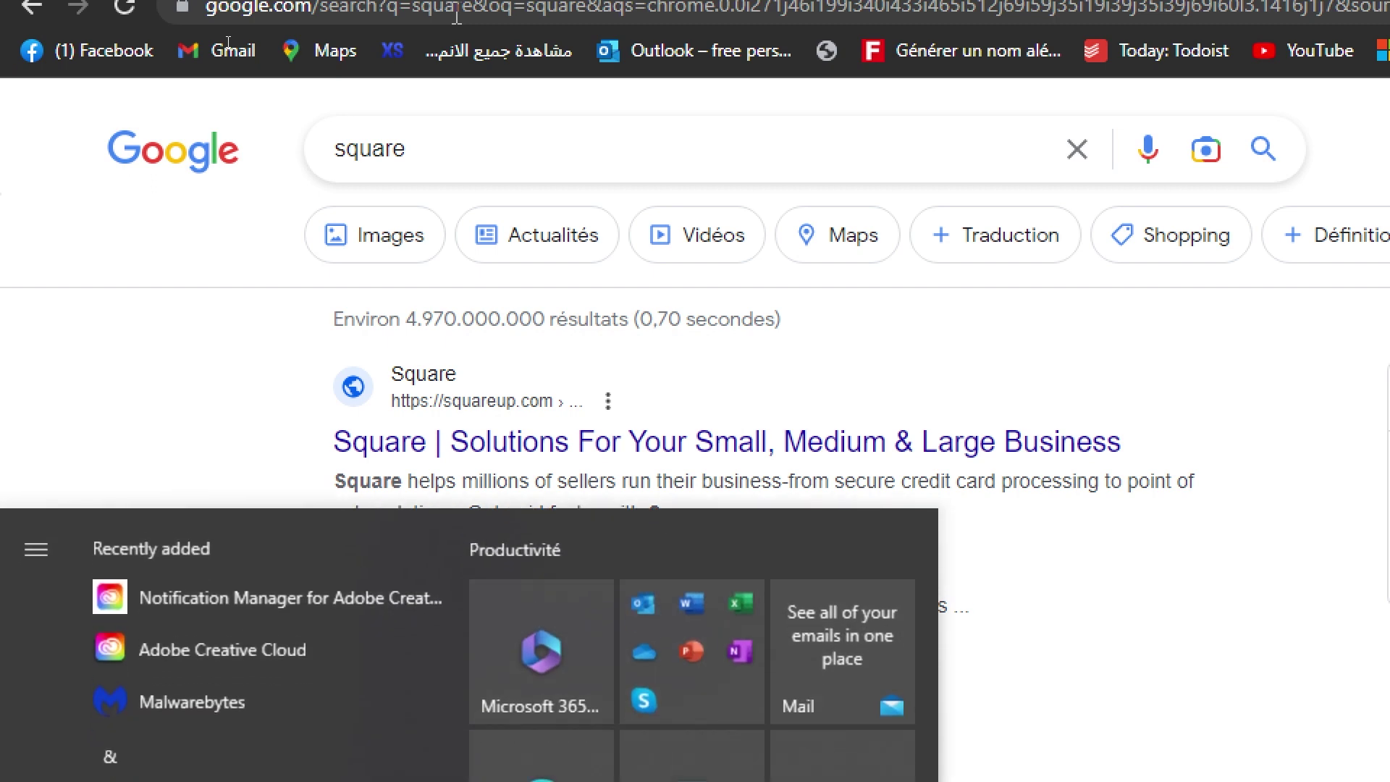
pyautogui.press('super')
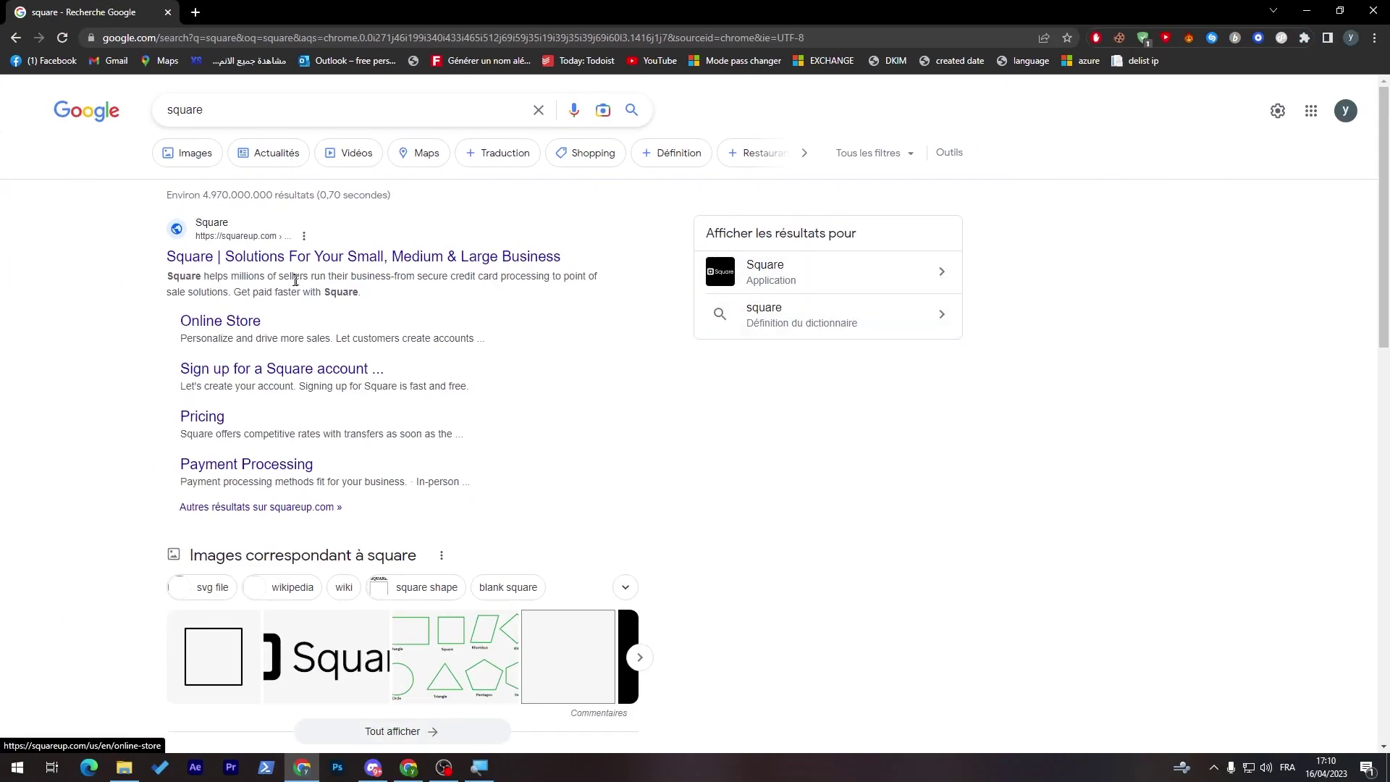
# Step: Open the 'Square | Solutions For Your Small, Medium & Large Business' result
pyautogui.moveTo(1378, 203)
pyautogui.mouseDown()
pyautogui.moveTo(1355, 456)
pyautogui.moveTo(1376, 203)
pyautogui.mouseUp()
pyautogui.click(340, 110)
pyautogui.write('eng')
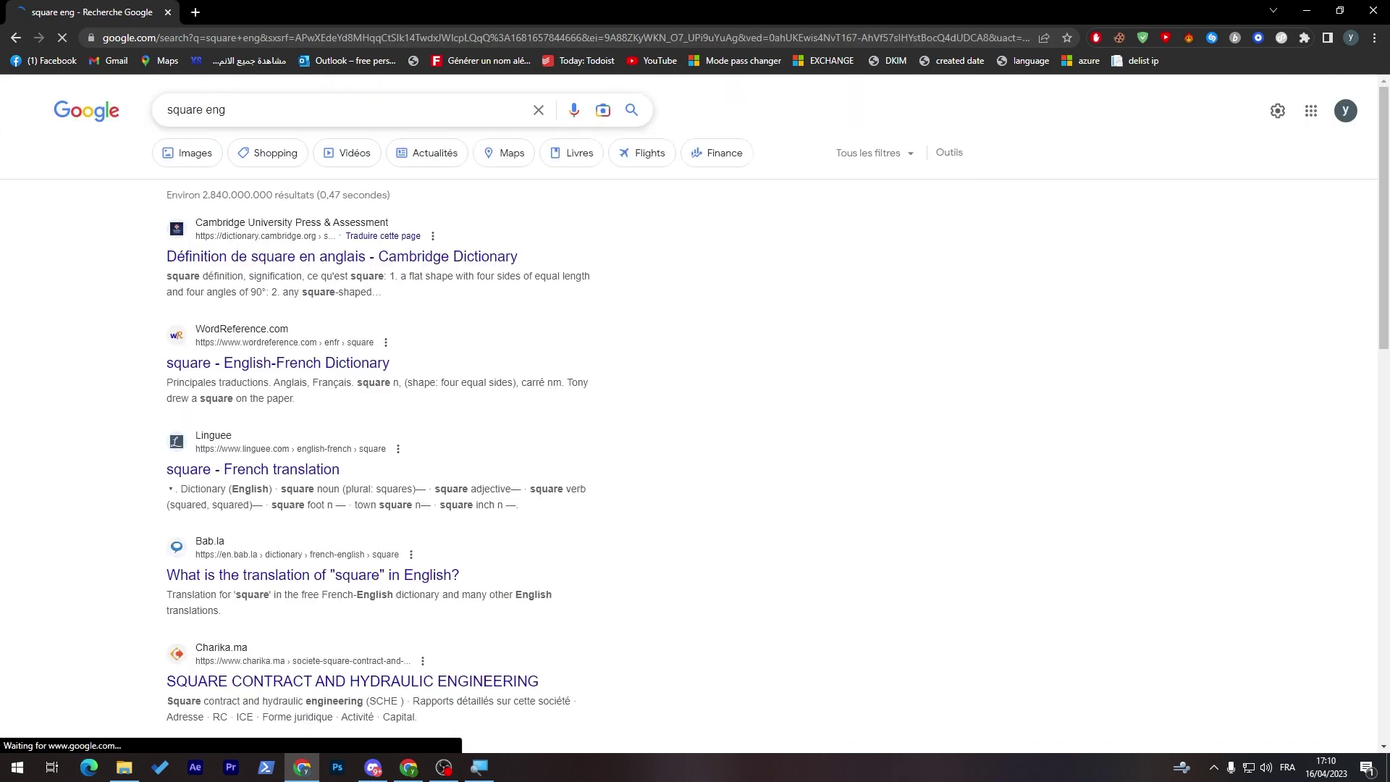
pyautogui.hotkey('alt', 'Left')
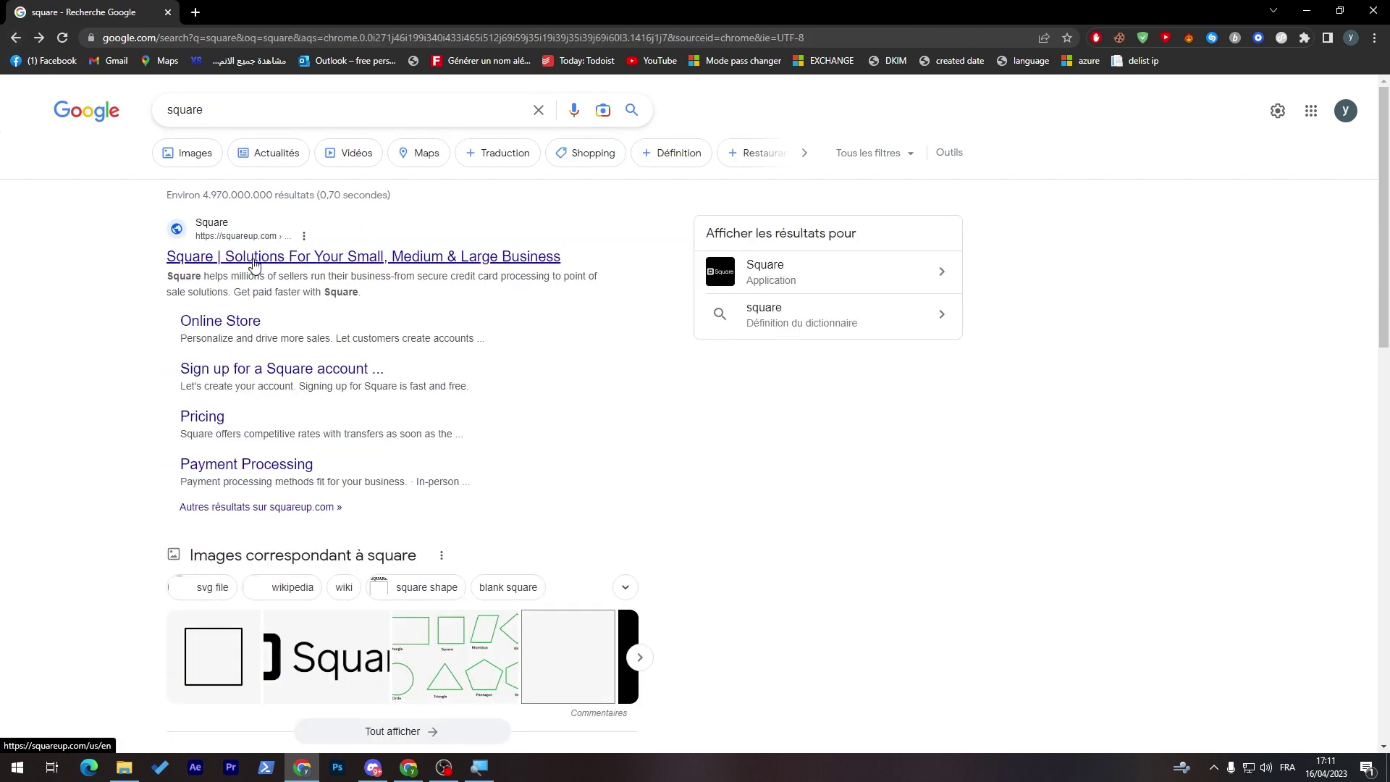
pyautogui.click(856, 300)
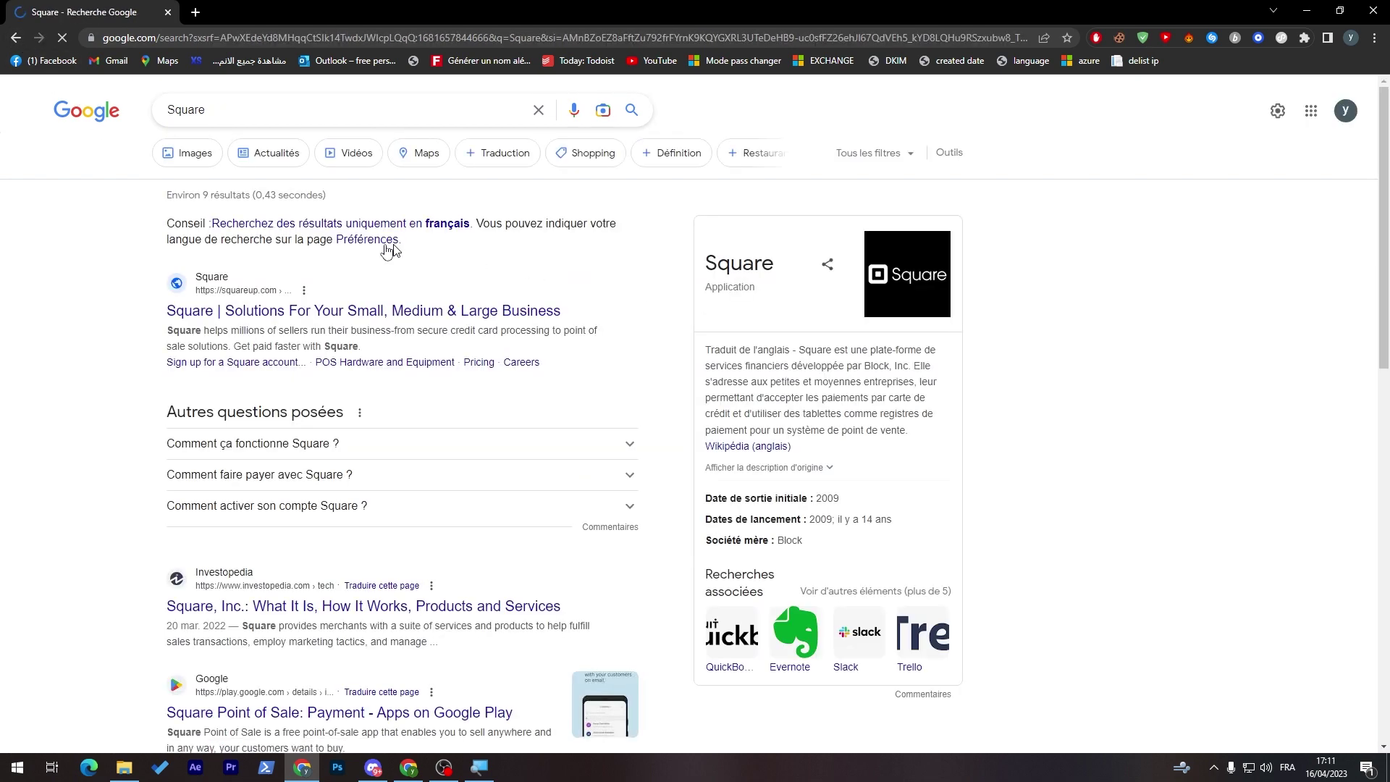
pyautogui.click(255, 317)
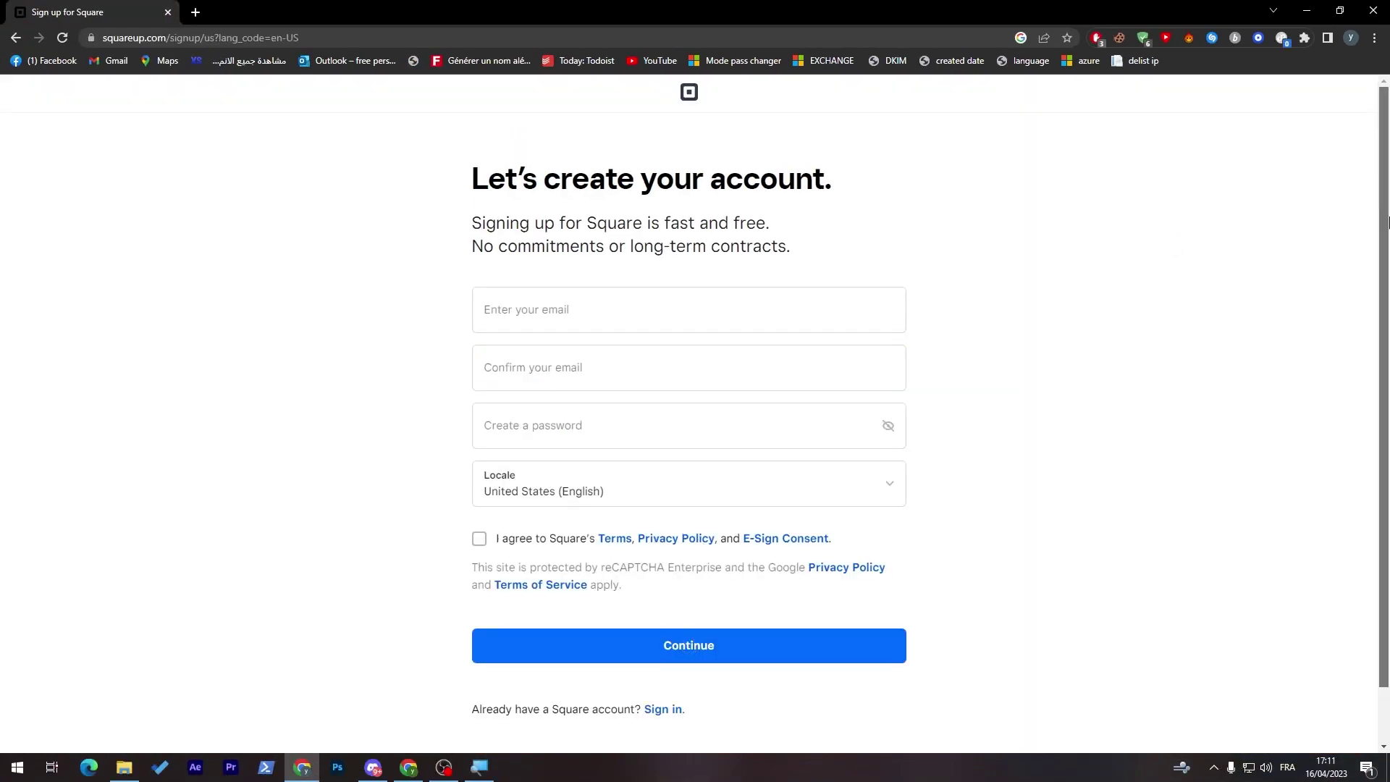
# Step: Start filling in the account email field on the Square sign-up page
pyautogui.scroll(-1, 833, 296)
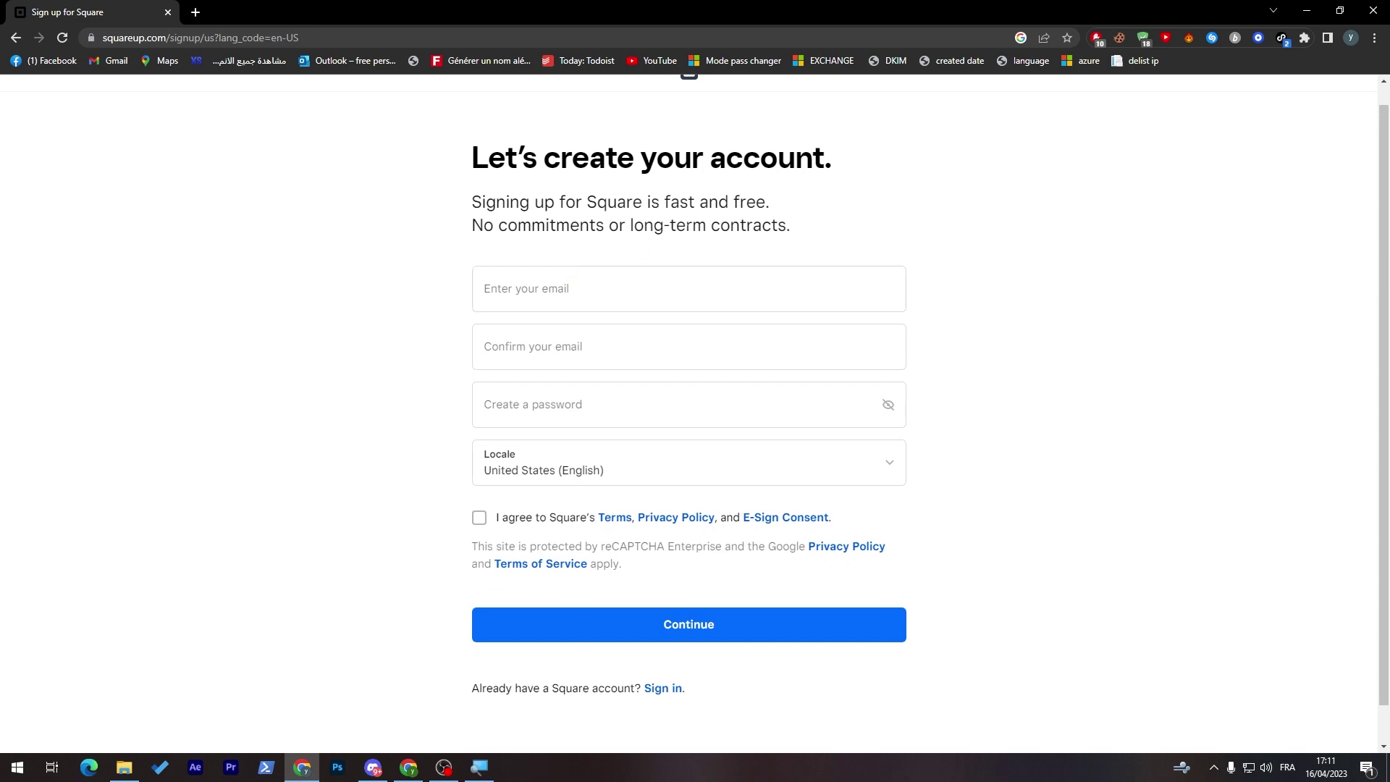
pyautogui.click(619, 287)
pyautogui.click(475, 372)
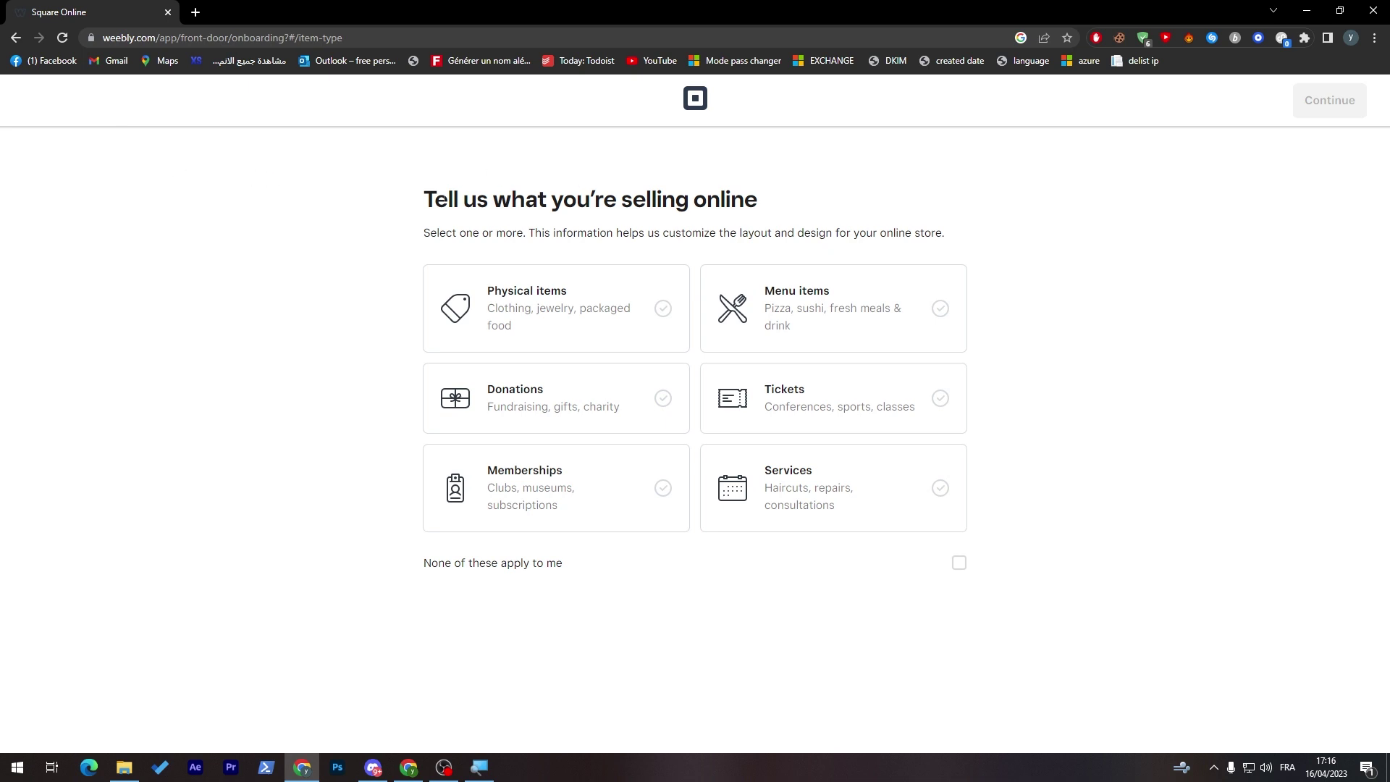
# Step: Mark the store as selling Physical items and continue
pyautogui.tripleClick(443, 192)
pyautogui.click(345, 234)
pyautogui.click(623, 322)
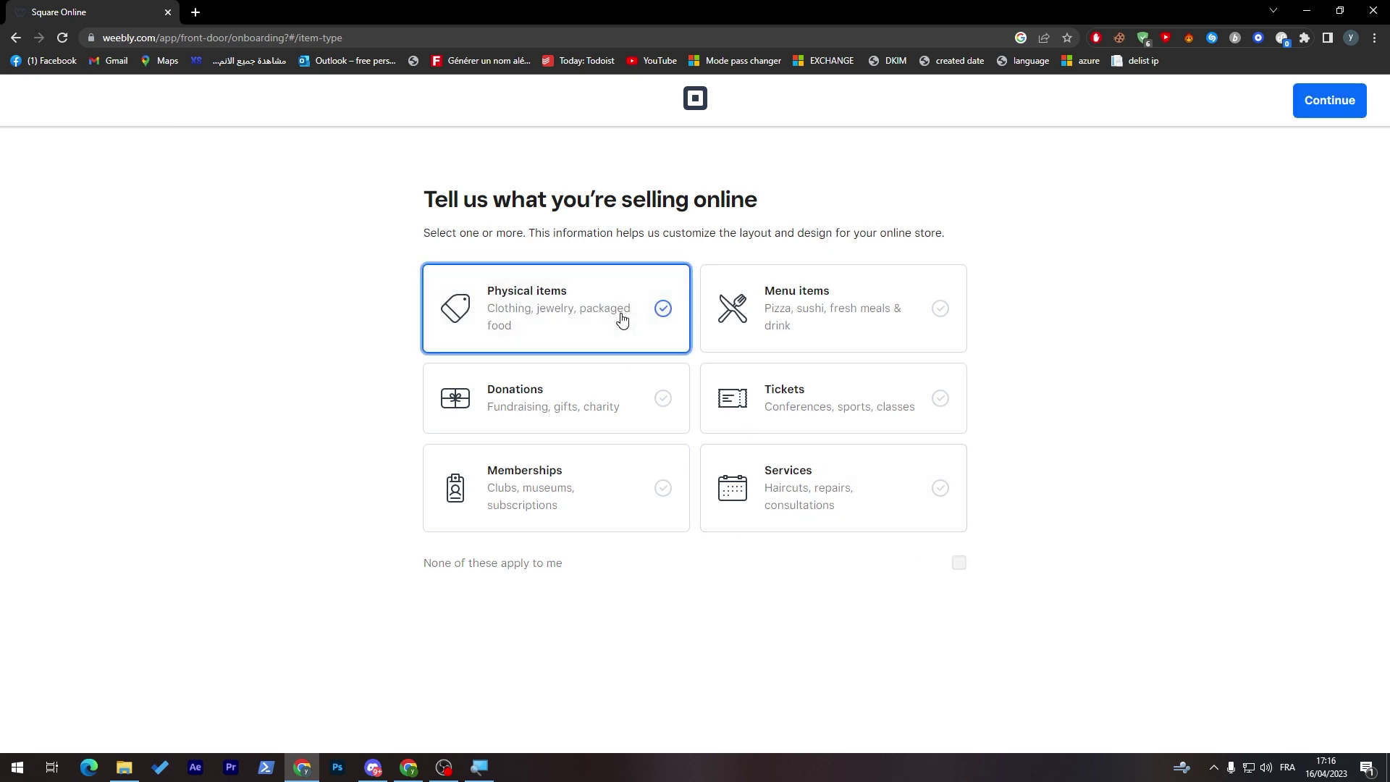
pyautogui.click(1328, 101)
# Step: Add Allow delivery and Allow pickup alongside Ship items as fulfilment methods
pyautogui.moveTo(395, 199); pyautogui.dragTo(534, 200)
pyautogui.click(600, 218)
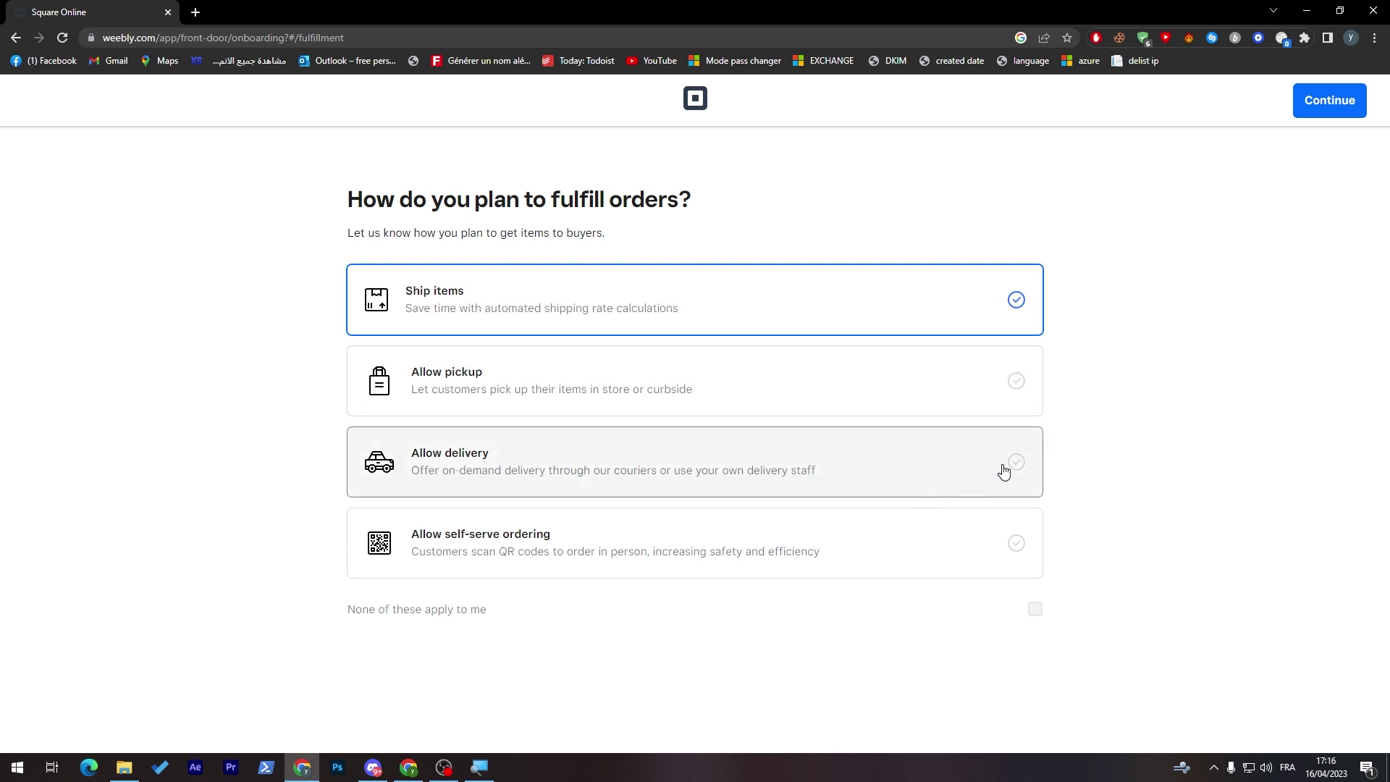
pyautogui.click(1003, 472)
pyautogui.click(1006, 387)
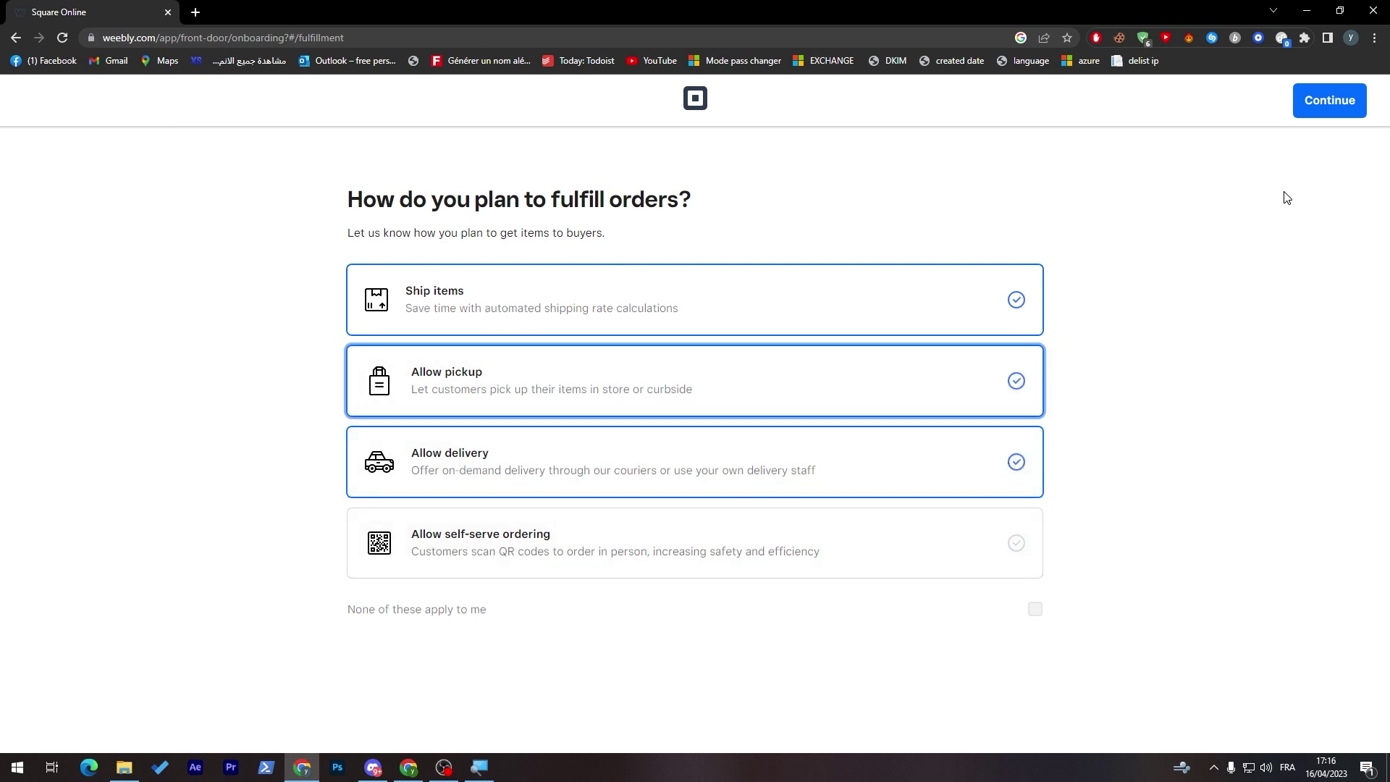
pyautogui.click(1329, 100)
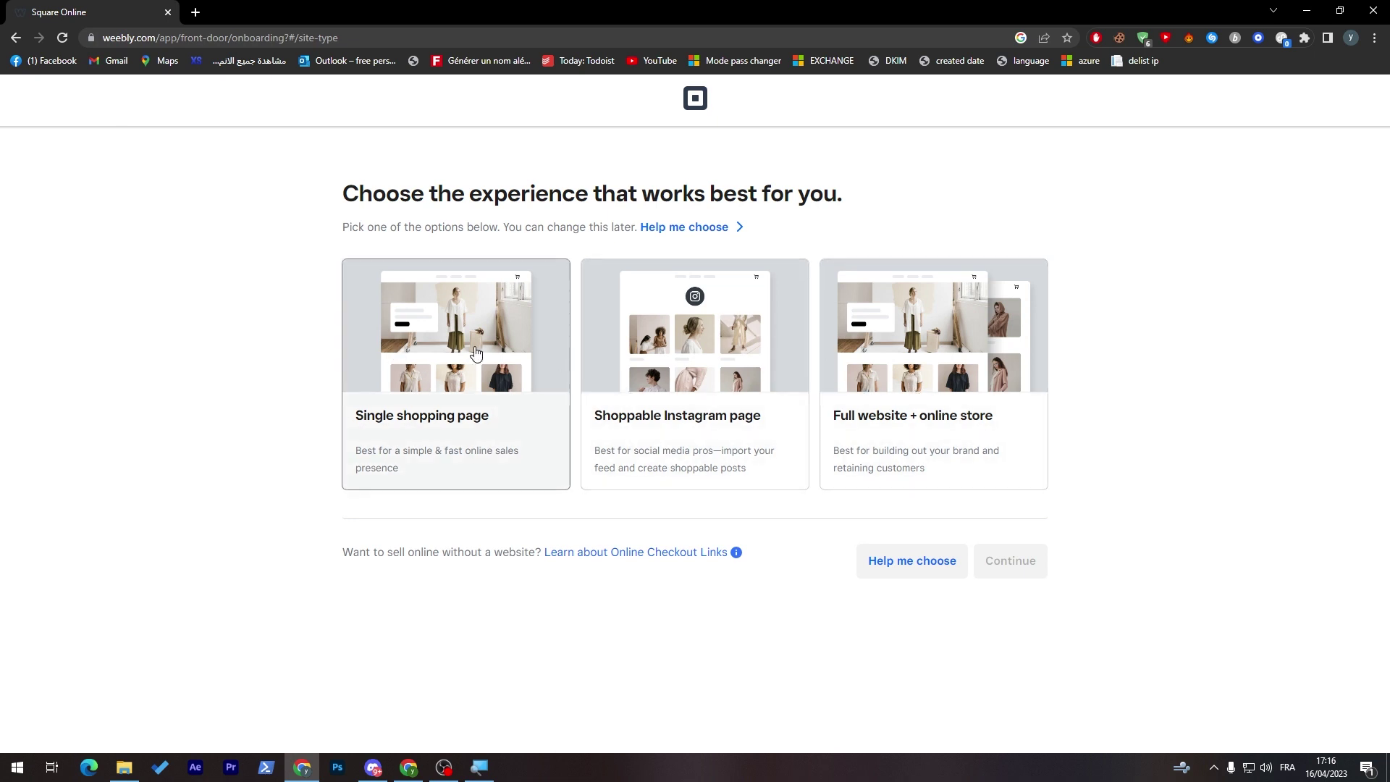
# Step: Pick the 'Full website + online store' experience and start building the store
pyautogui.click(942, 340)
pyautogui.click(1011, 562)
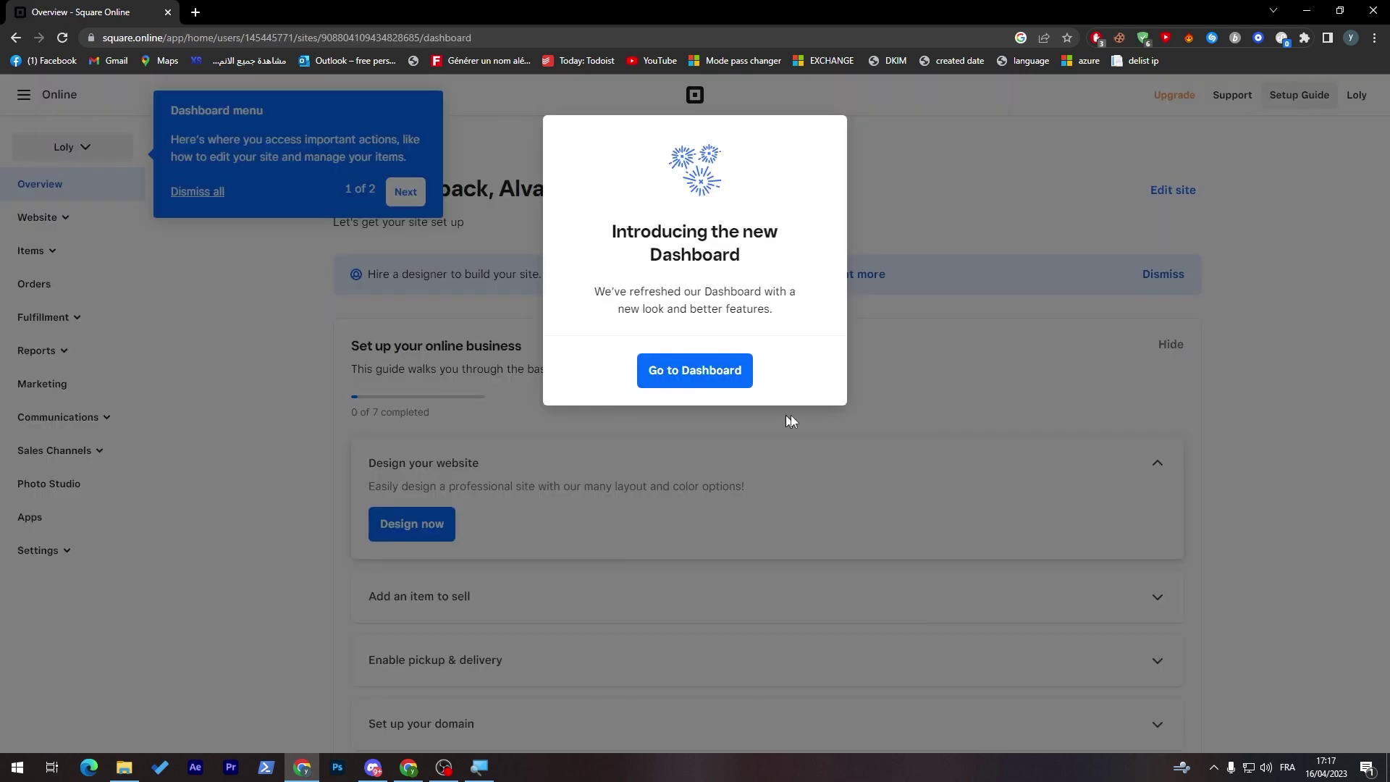
# Step: Dismiss the new dashboard introduction and its tips
pyautogui.click(667, 372)
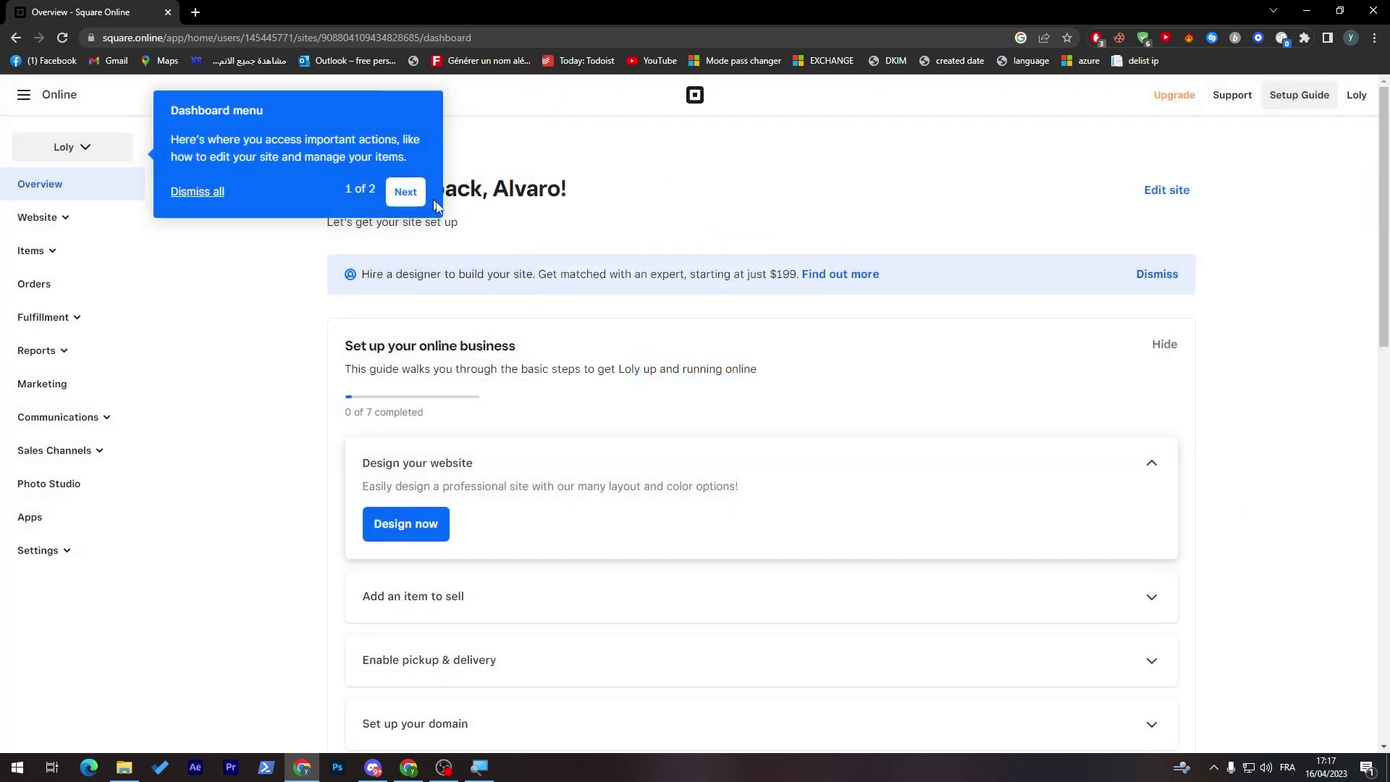
pyautogui.click(409, 193)
pyautogui.click(1361, 245)
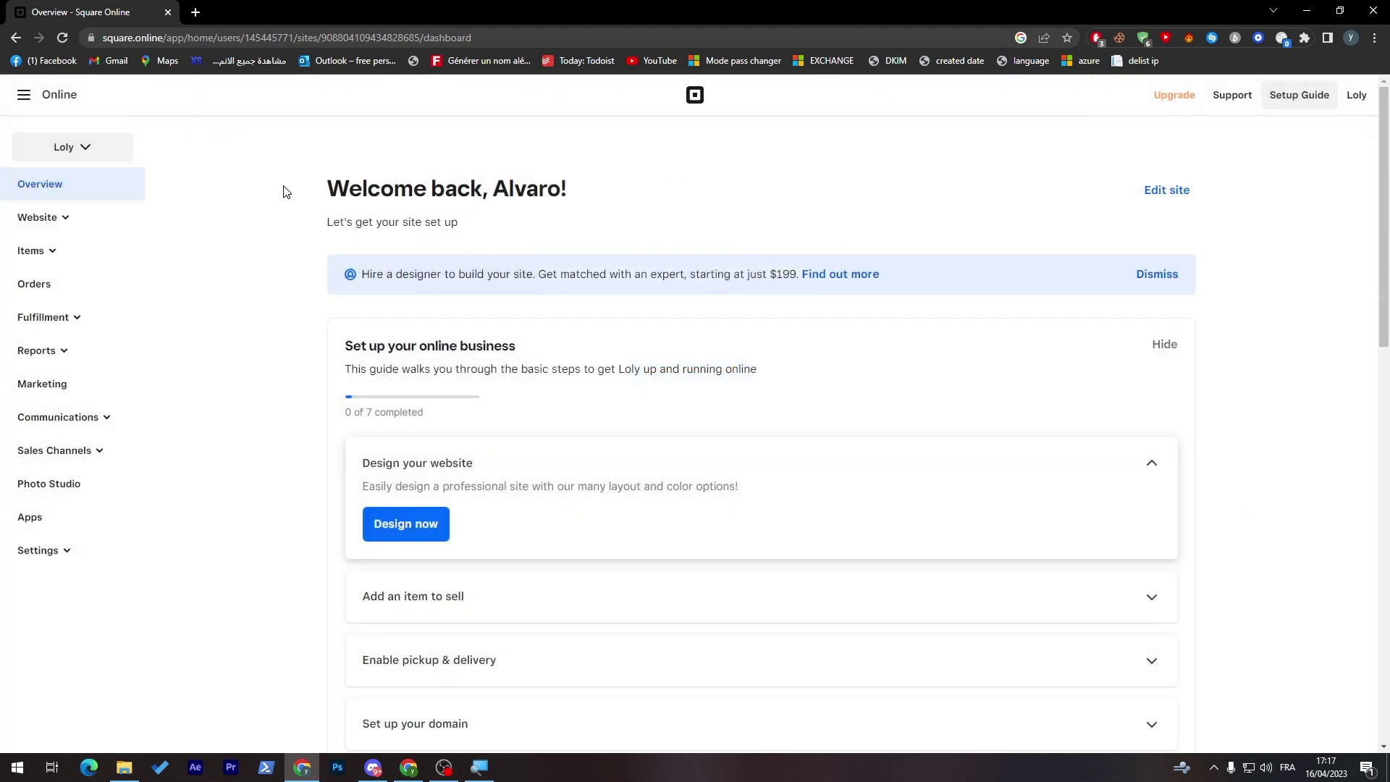
# Step: Choose Design now under Design your website to reach the style gallery
pyautogui.moveTo(347, 190); pyautogui.dragTo(582, 197)
pyautogui.click(753, 228)
pyautogui.scroll(-2, 1380, 281)
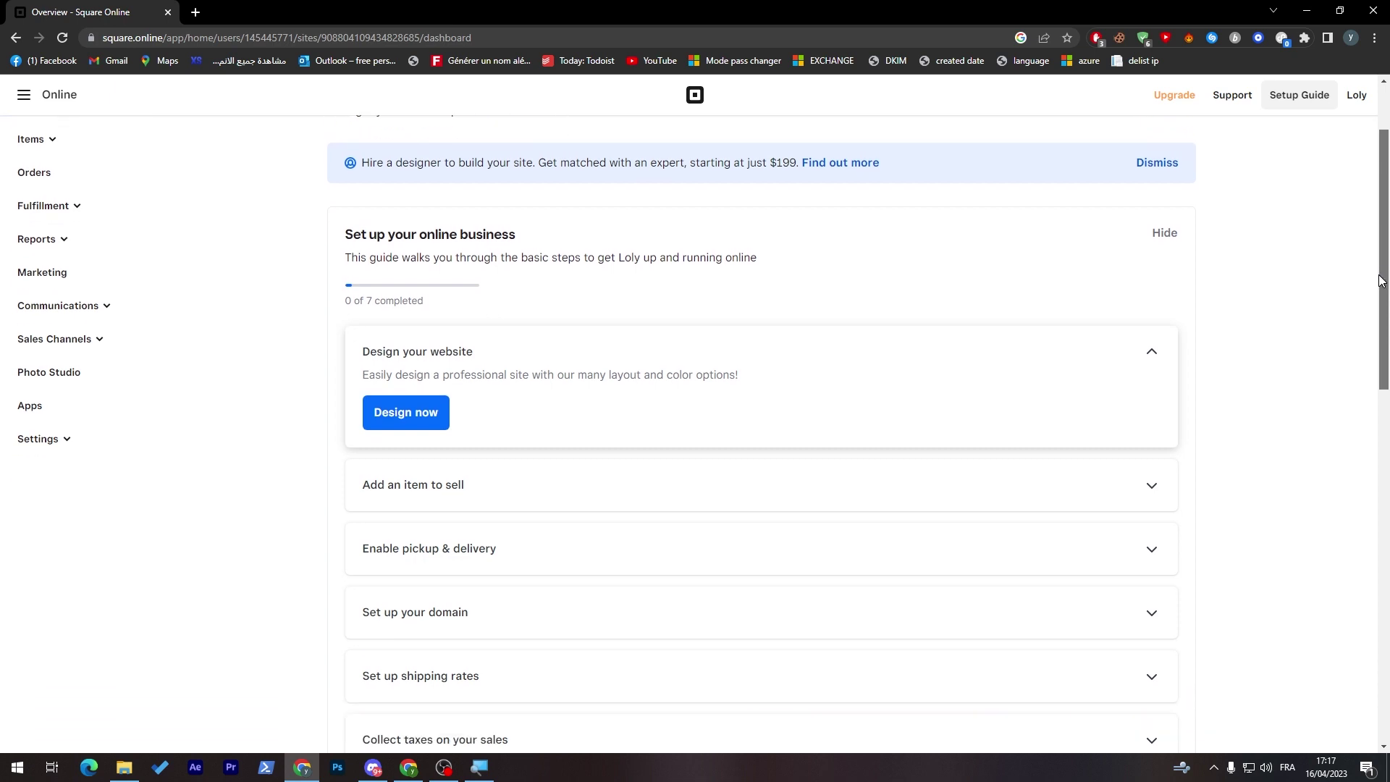
pyautogui.click(414, 424)
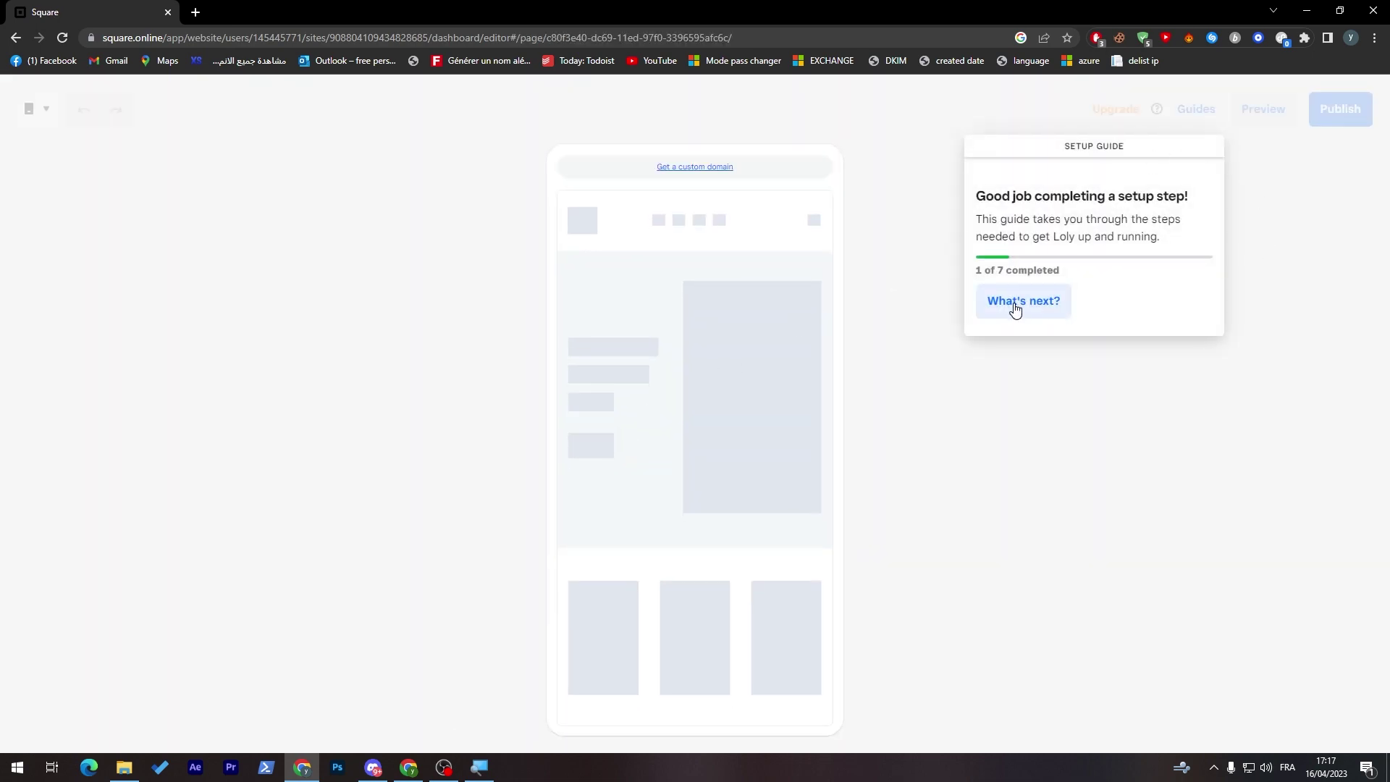
pyautogui.click(1014, 309)
# Step: Pick the grey monochrome style and customize the site with it
pyautogui.click(1009, 311)
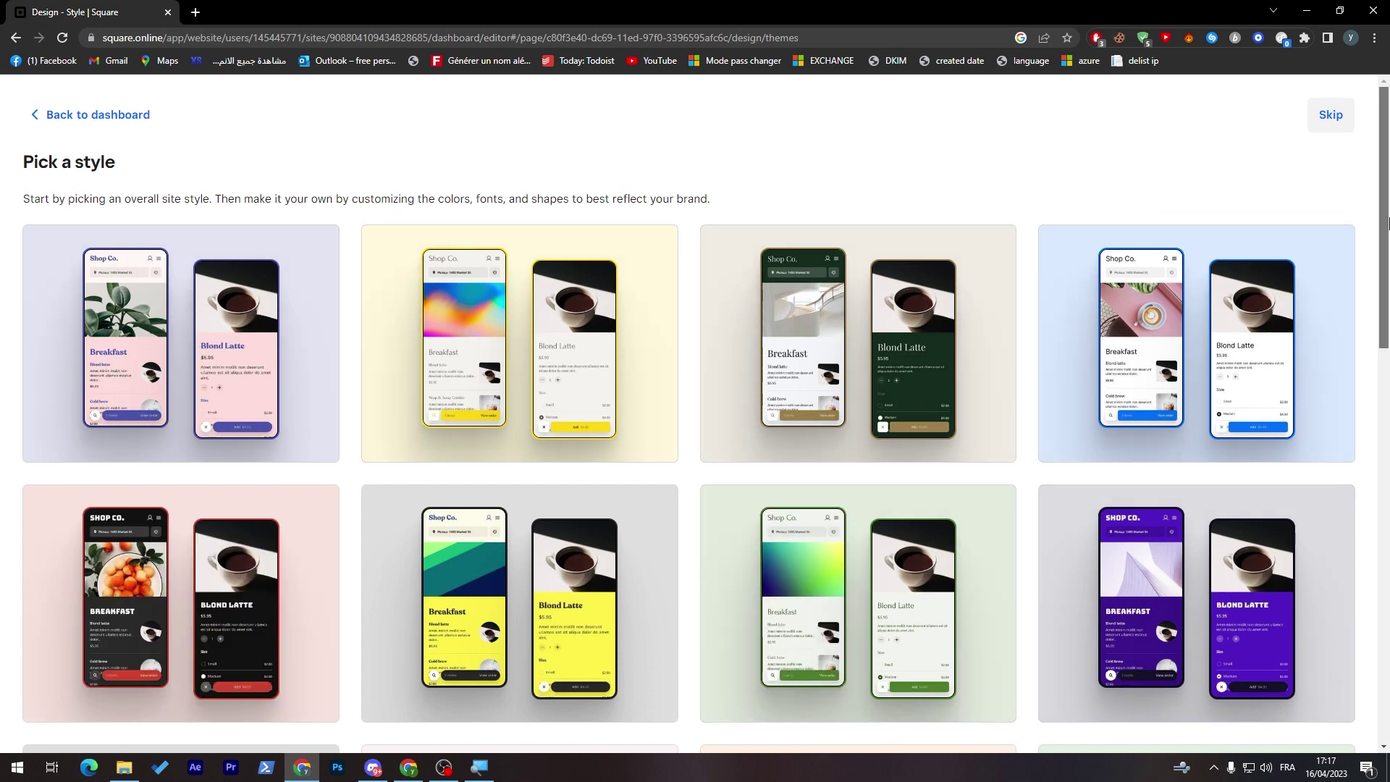
pyautogui.moveTo(1379, 219); pyautogui.dragTo(1368, 403)
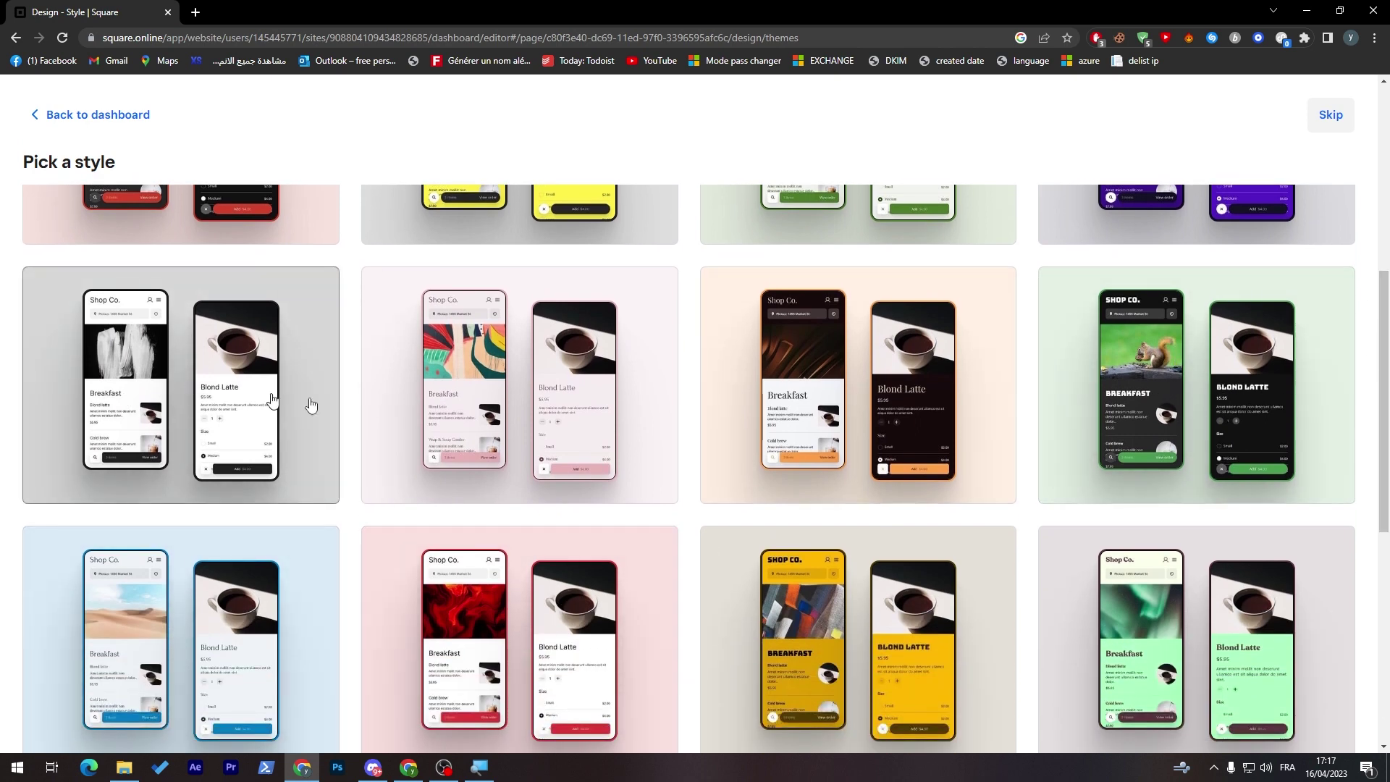
pyautogui.click(248, 402)
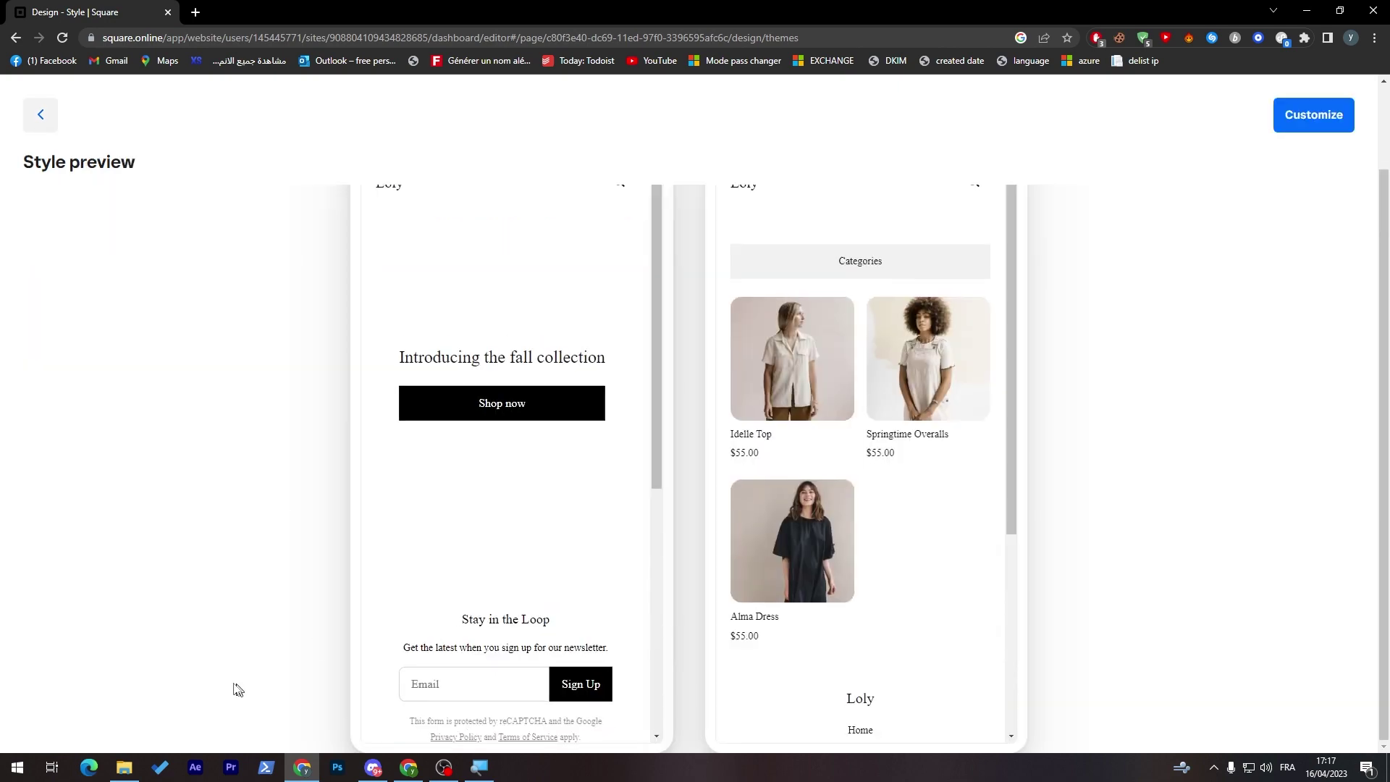
pyautogui.click(1312, 116)
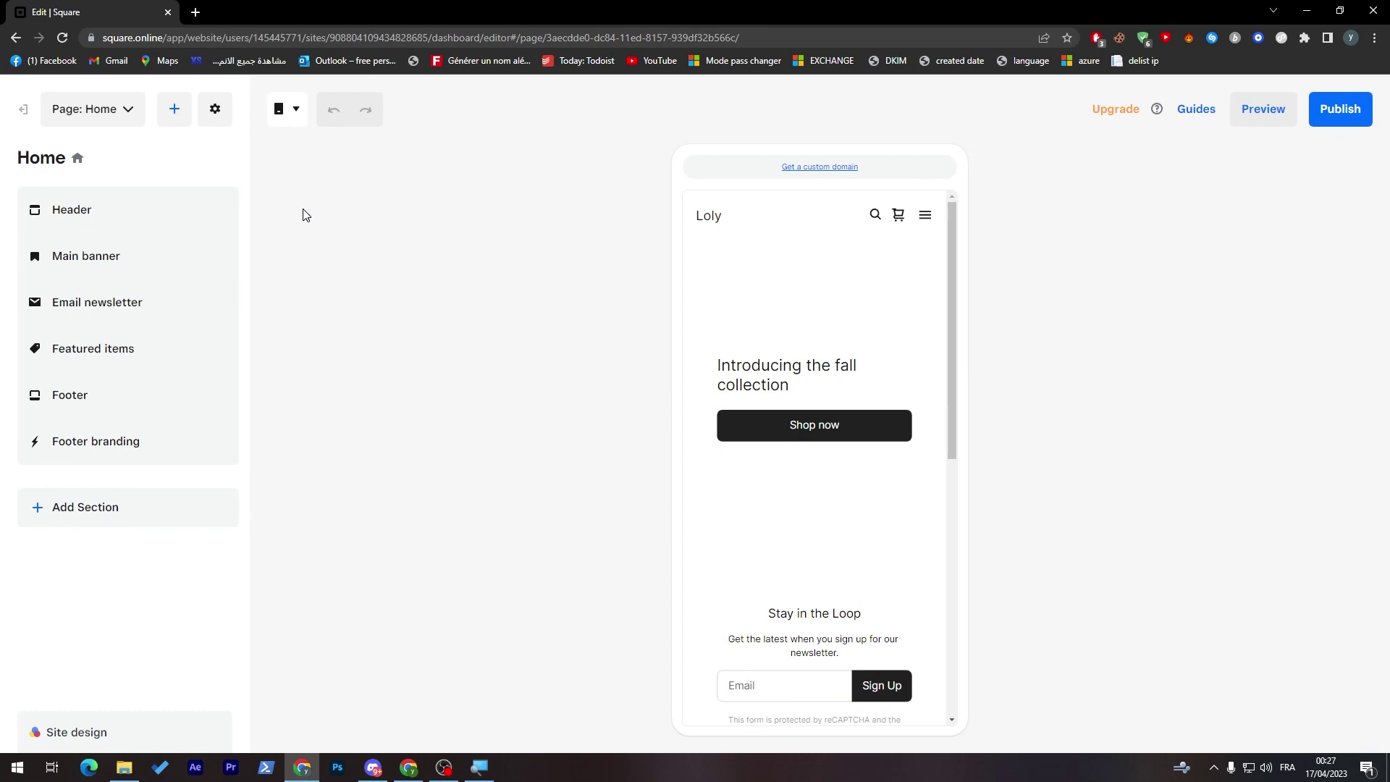
# Step: Switch the editor's preview device to Desktop
pyautogui.click(299, 119)
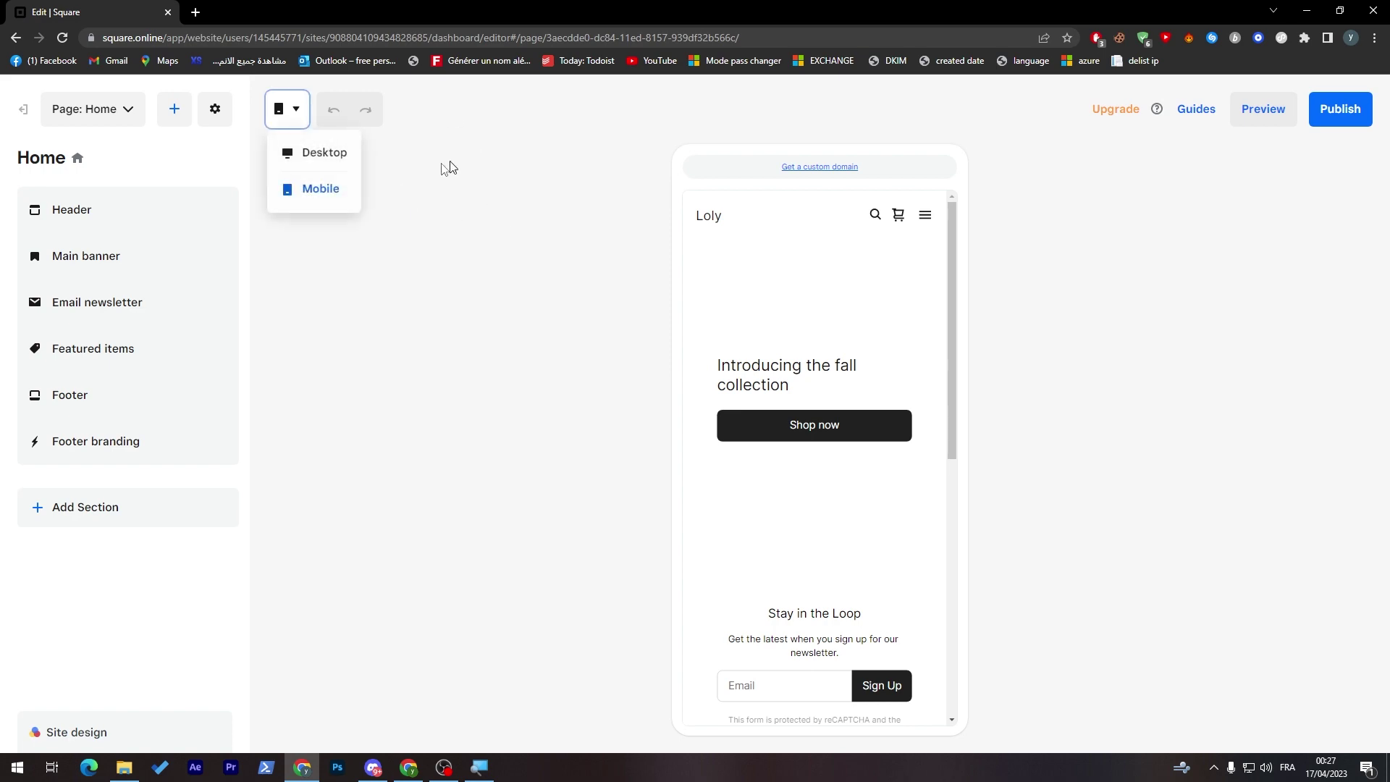
pyautogui.click(322, 150)
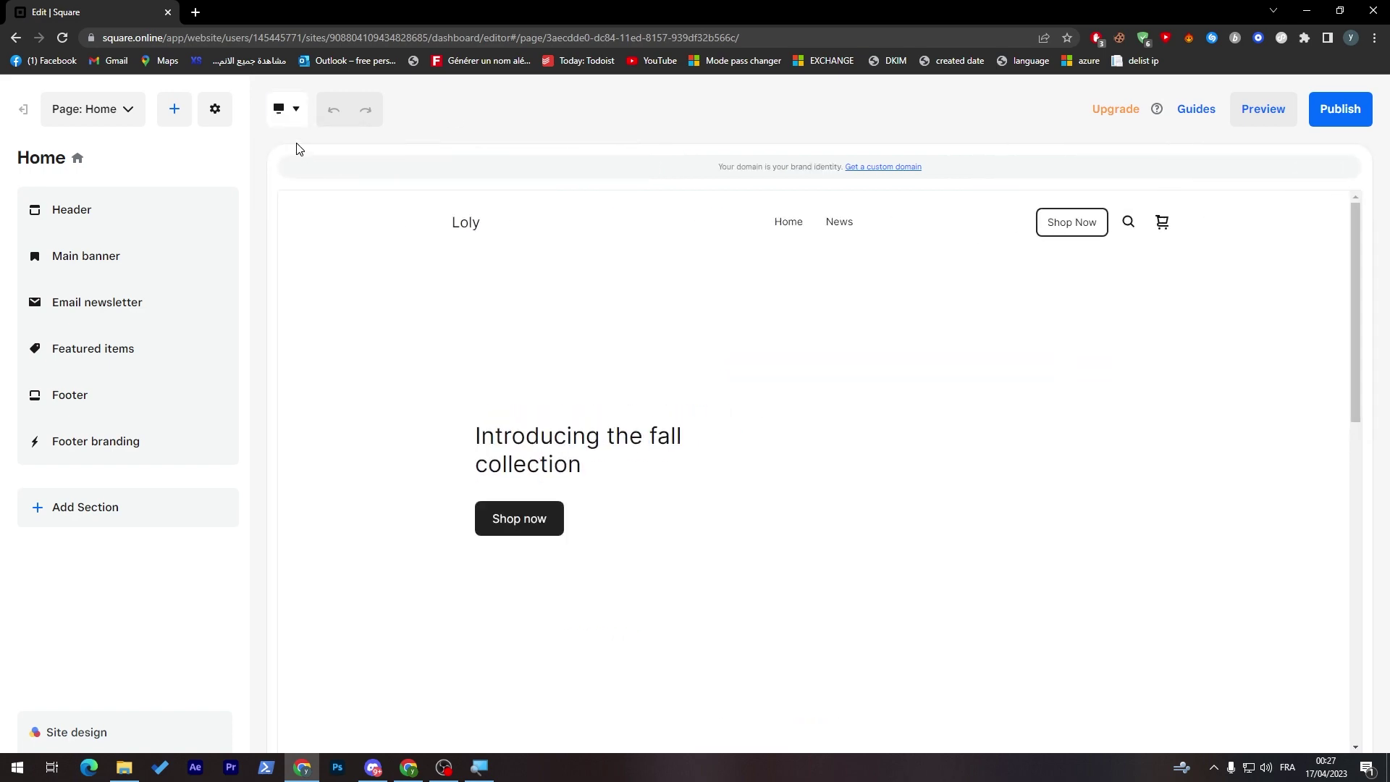
pyautogui.click(283, 122)
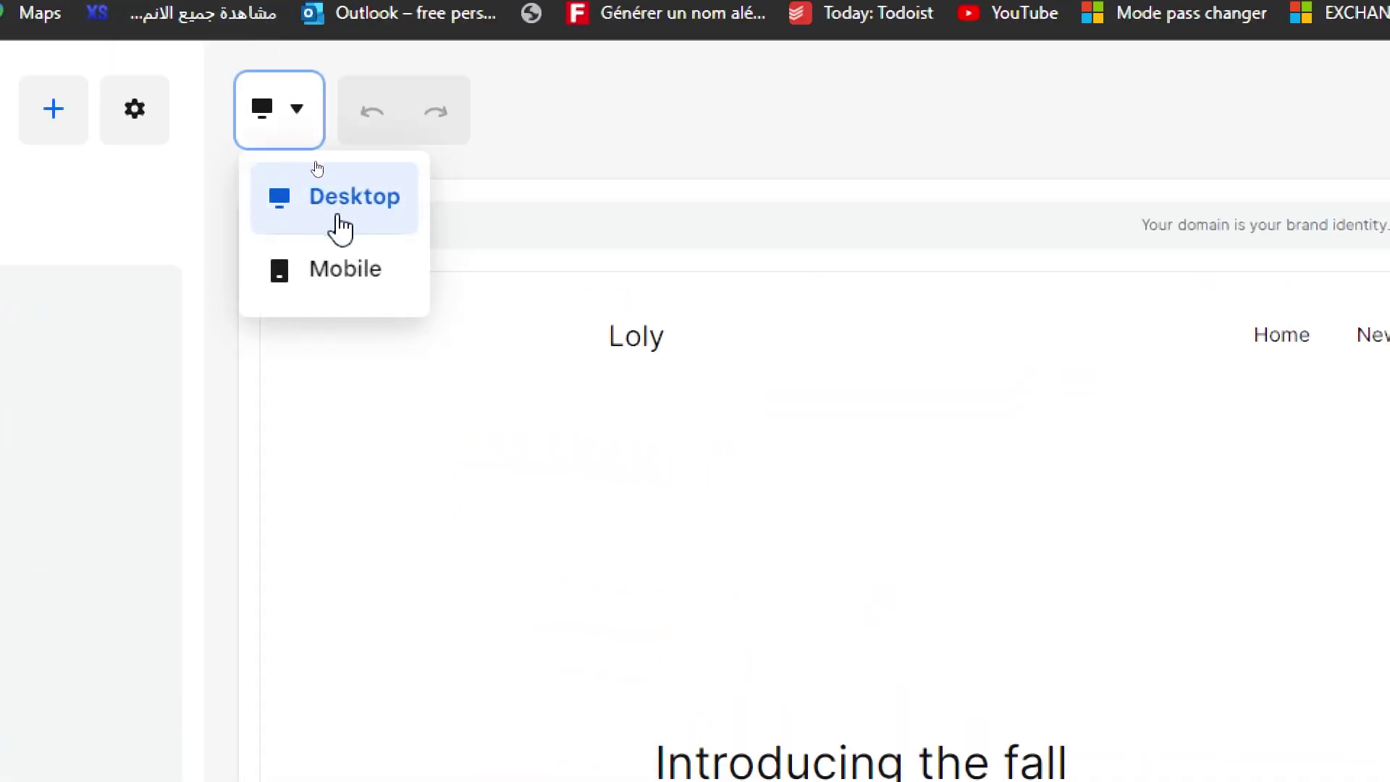
pyautogui.click(337, 217)
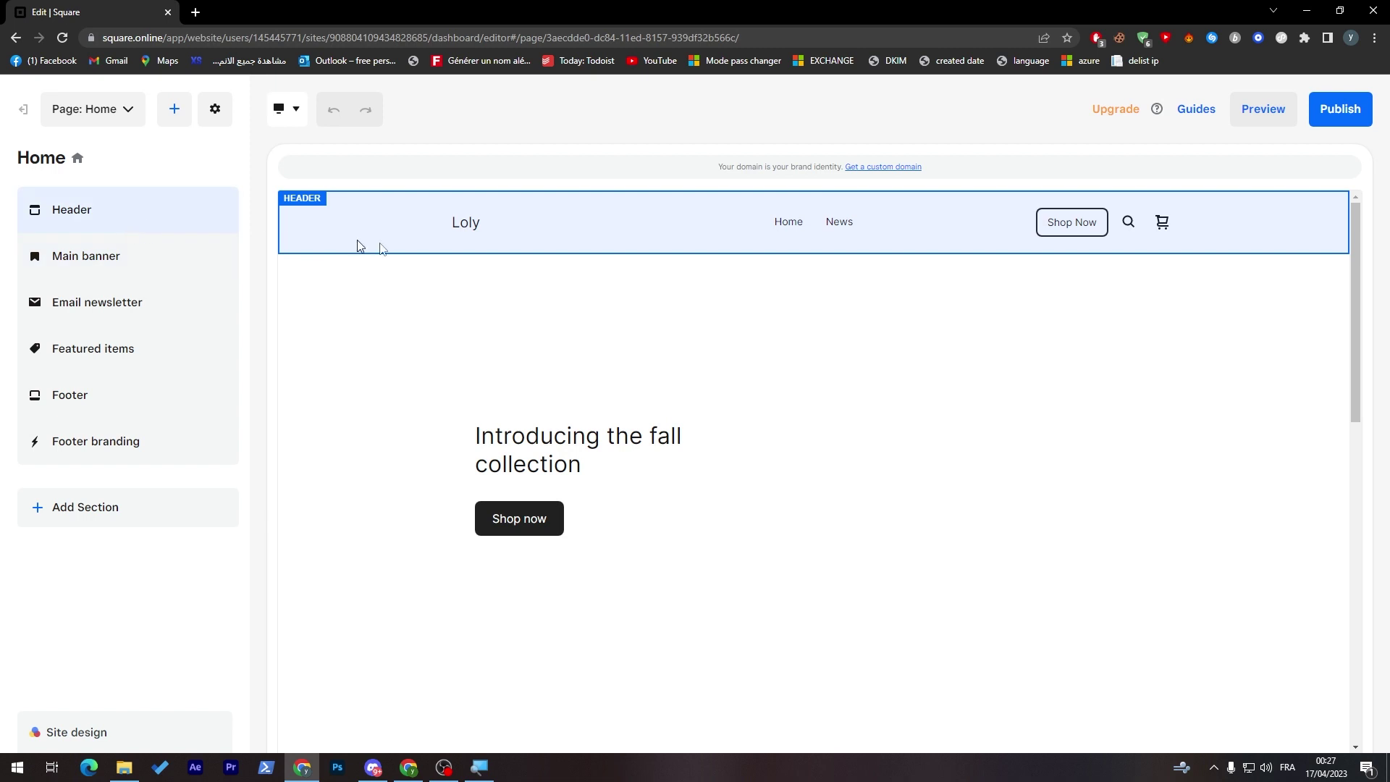
# Step: Open the Logo settings in the Header panel
pyautogui.click(493, 215)
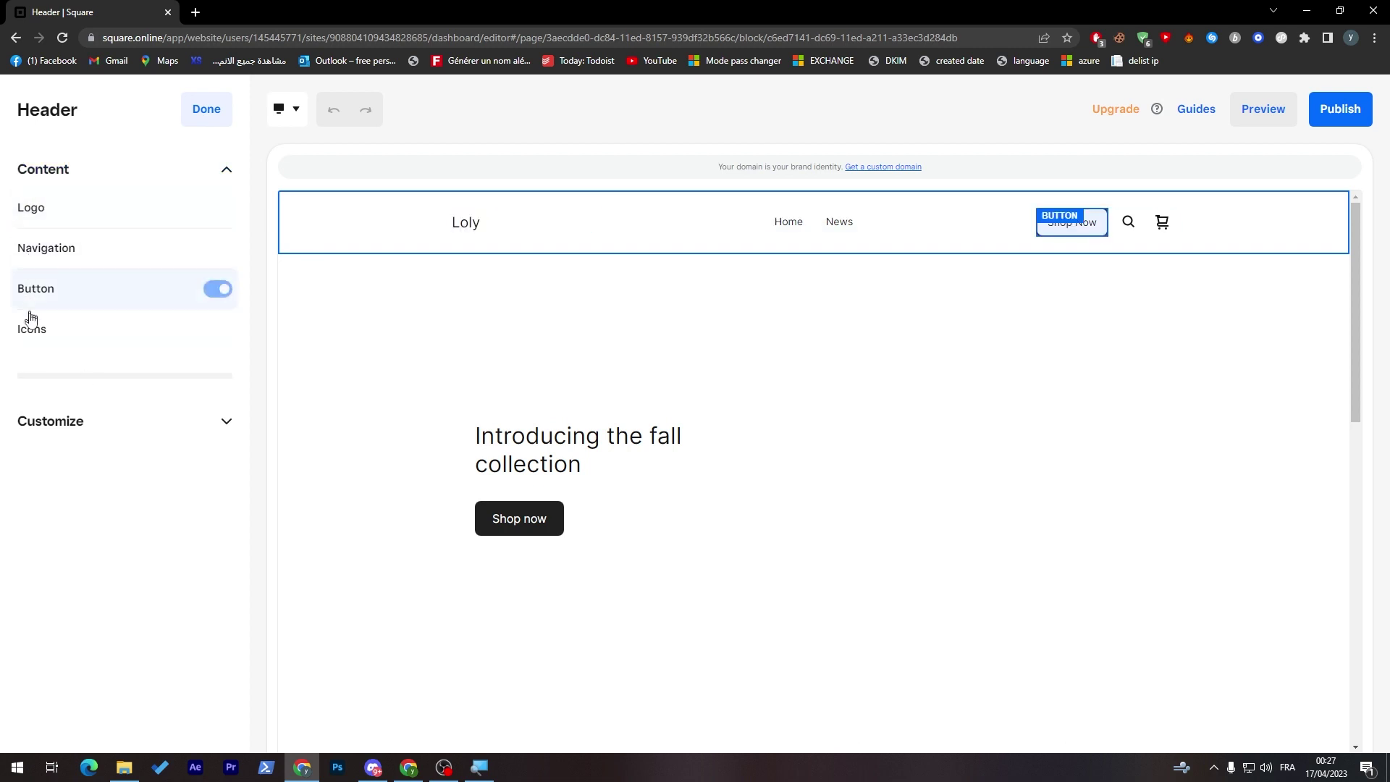
pyautogui.click(65, 420)
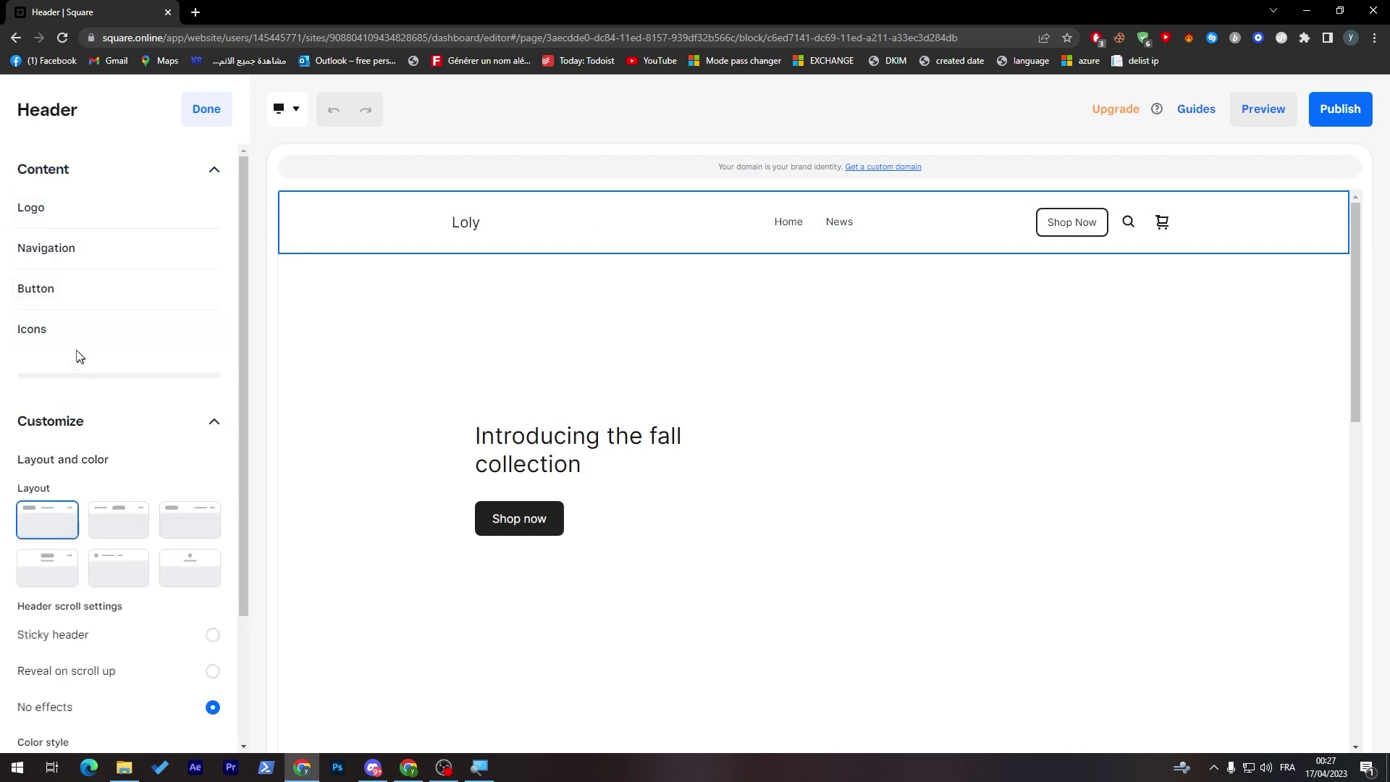
pyautogui.click(75, 339)
pyautogui.click(56, 225)
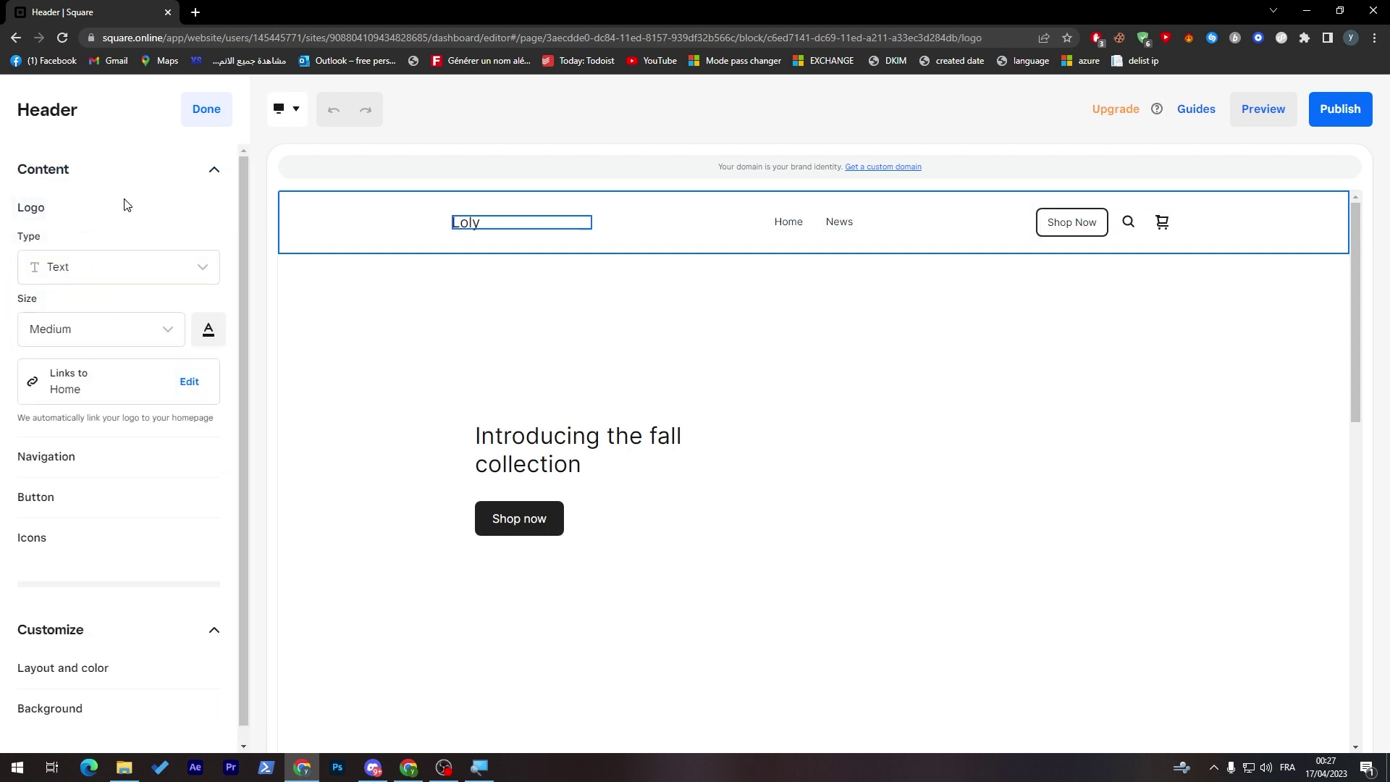
pyautogui.click(214, 171)
pyautogui.click(215, 257)
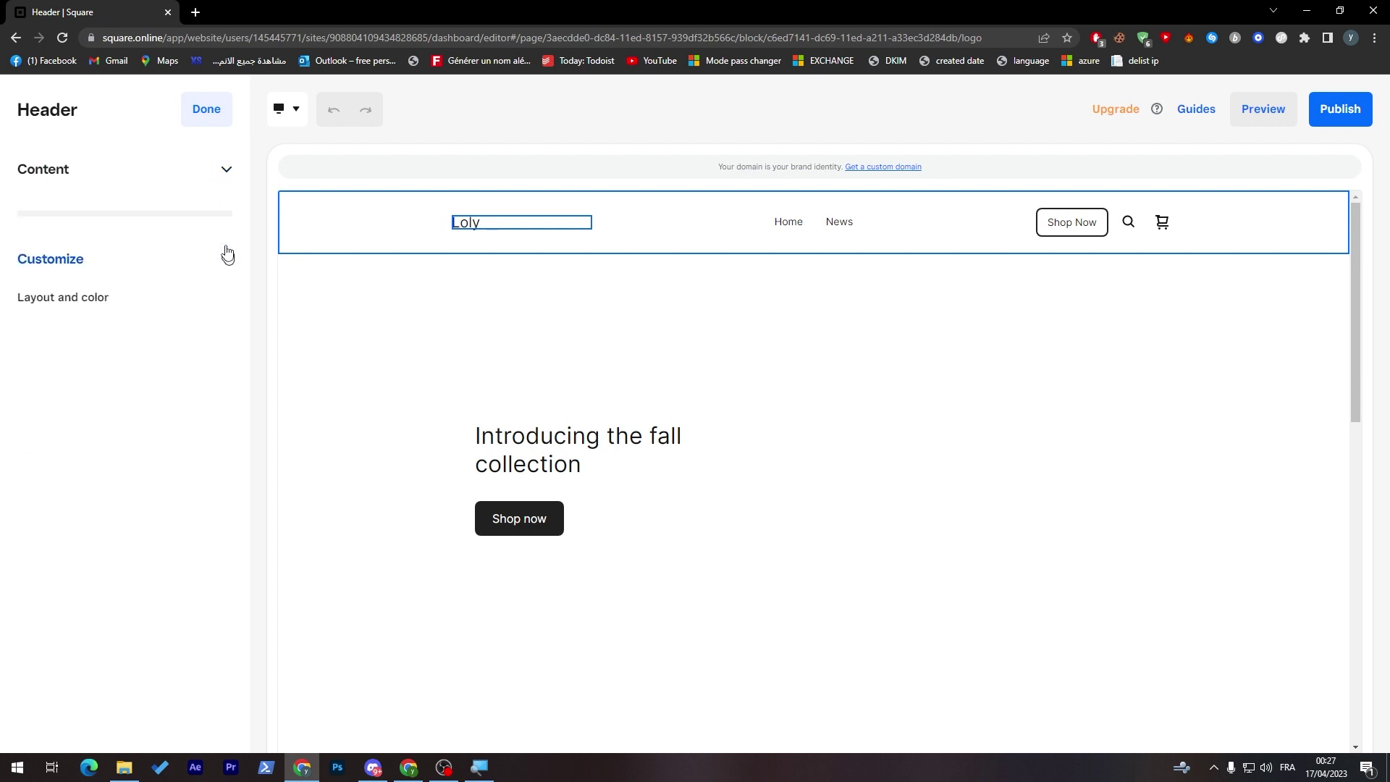
pyautogui.click(230, 174)
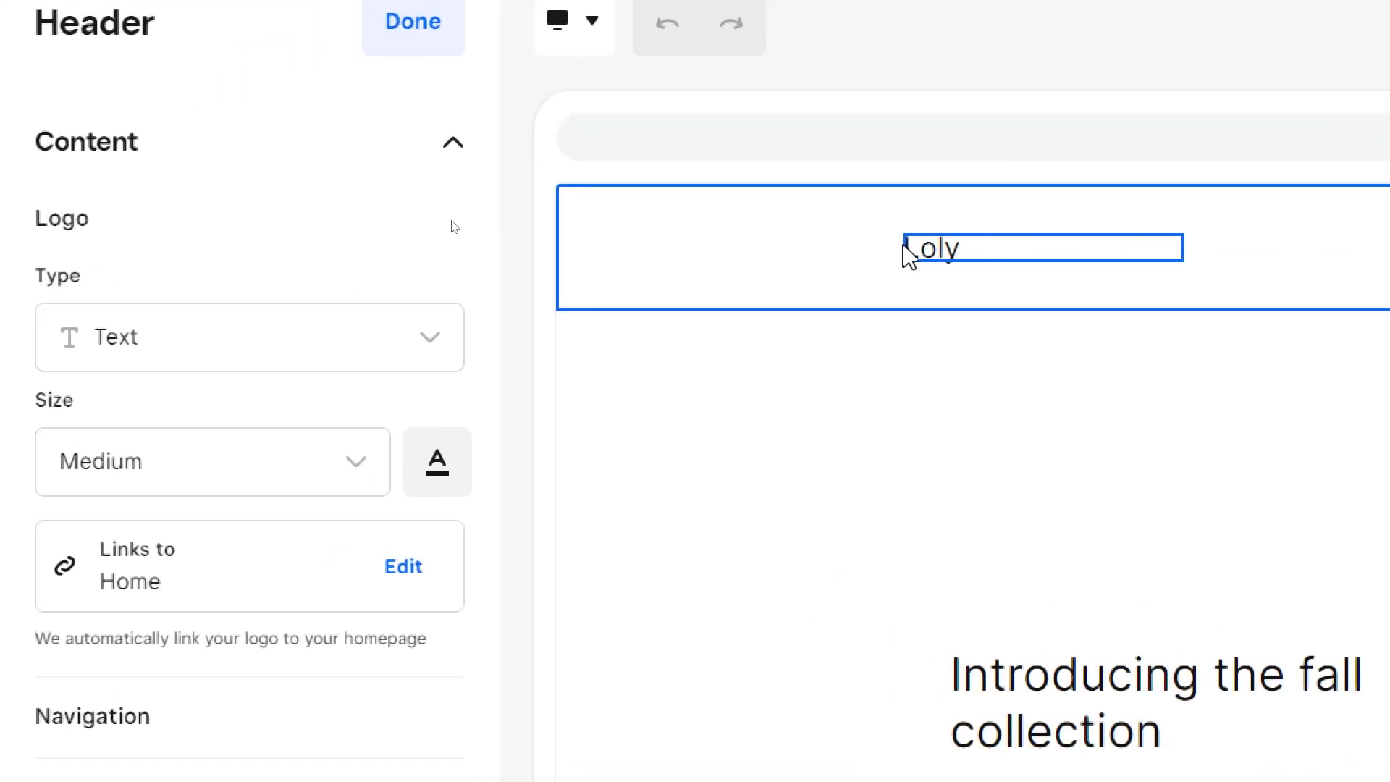
# Step: Set the header logo Type to Image after trying My Logo
pyautogui.click(108, 333)
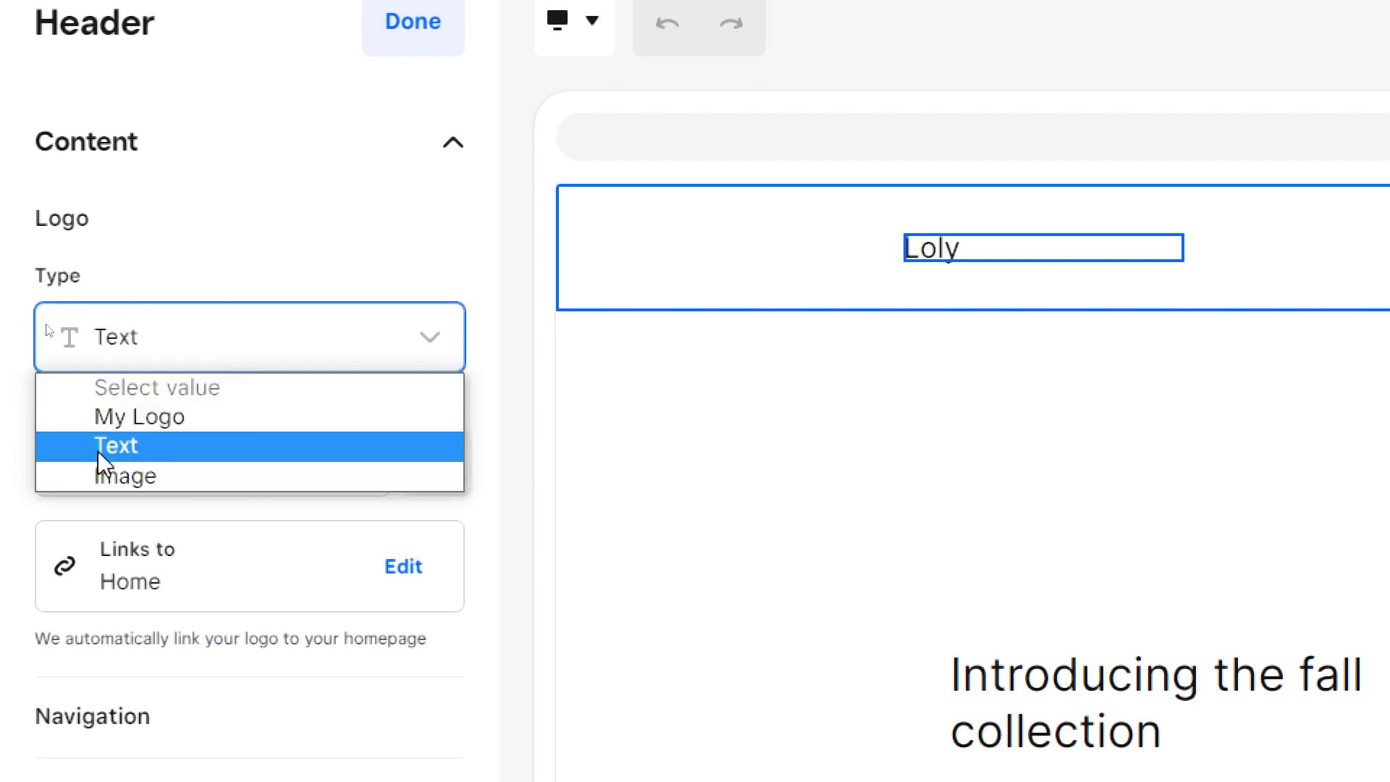
pyautogui.click(148, 417)
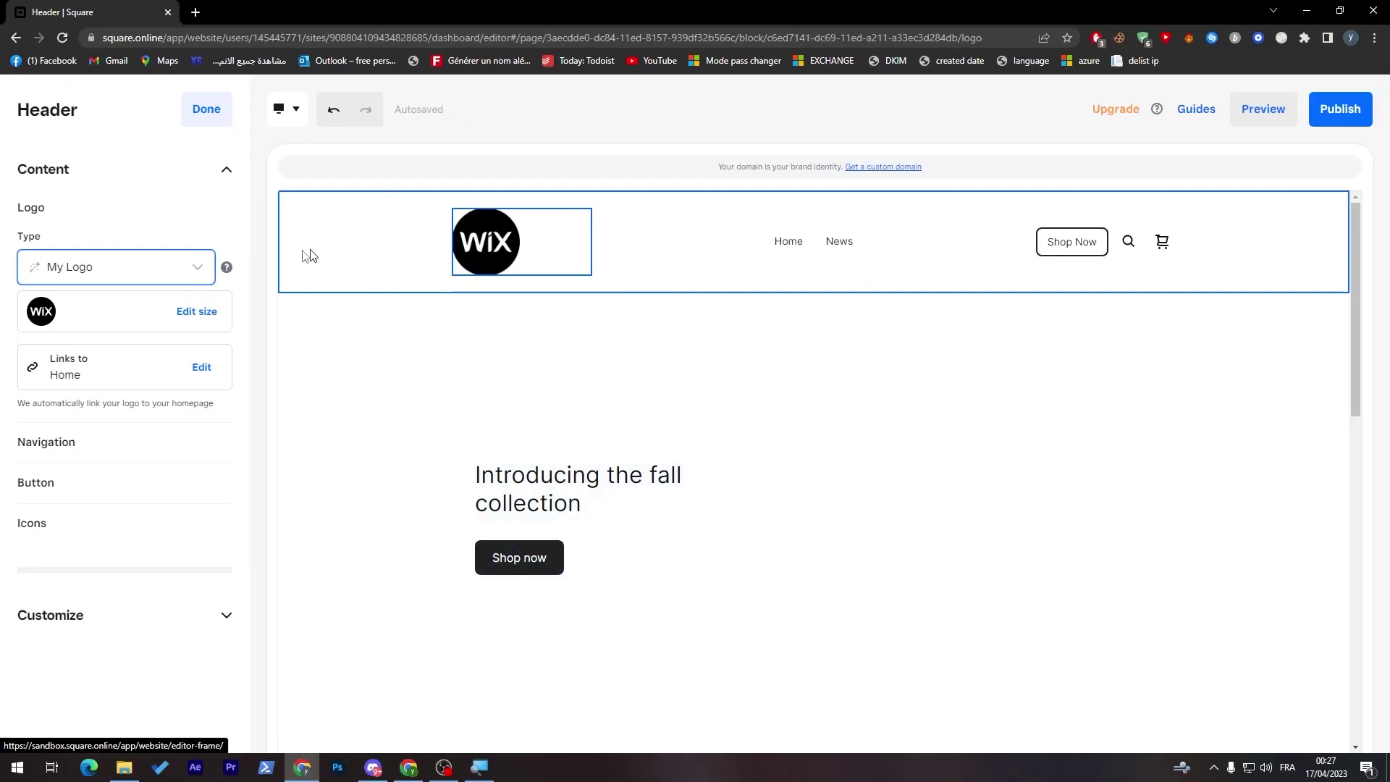
pyautogui.click(191, 275)
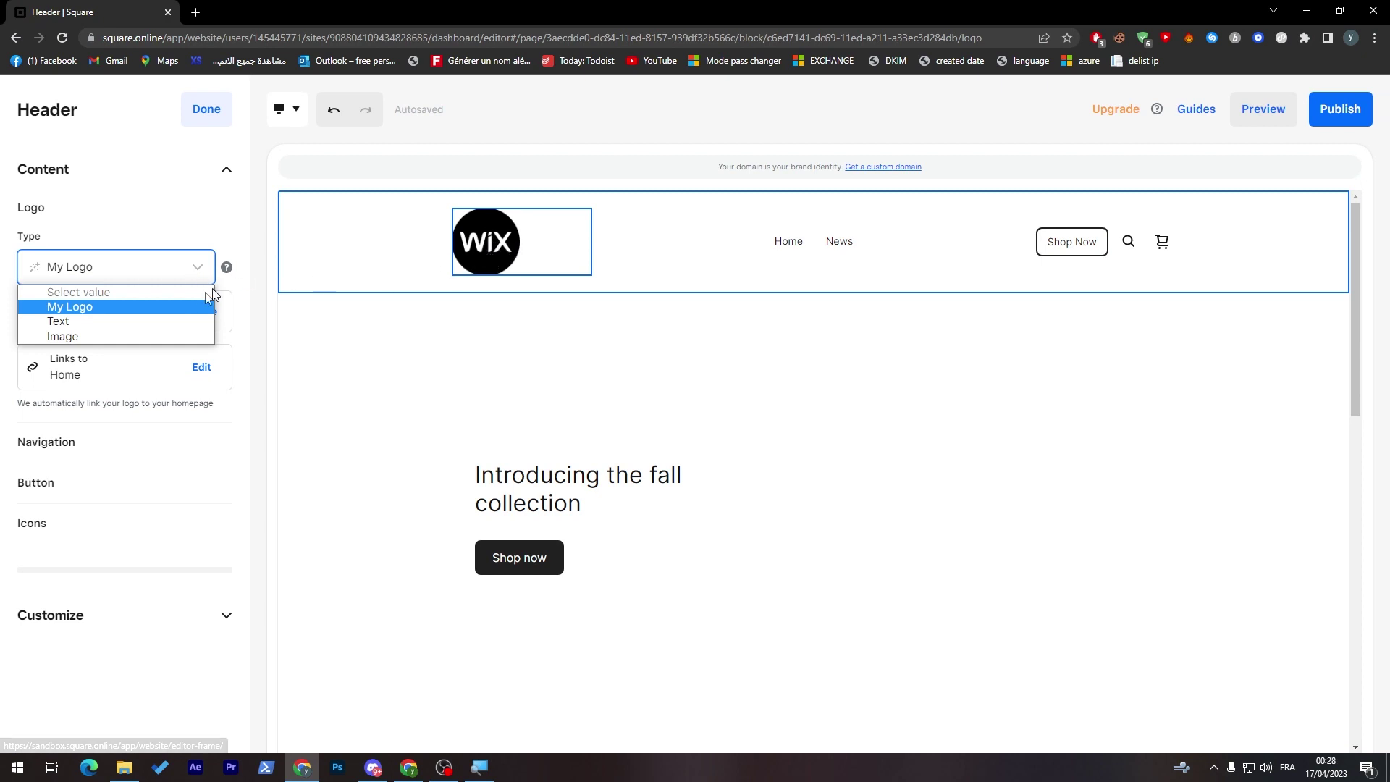
pyautogui.click(107, 334)
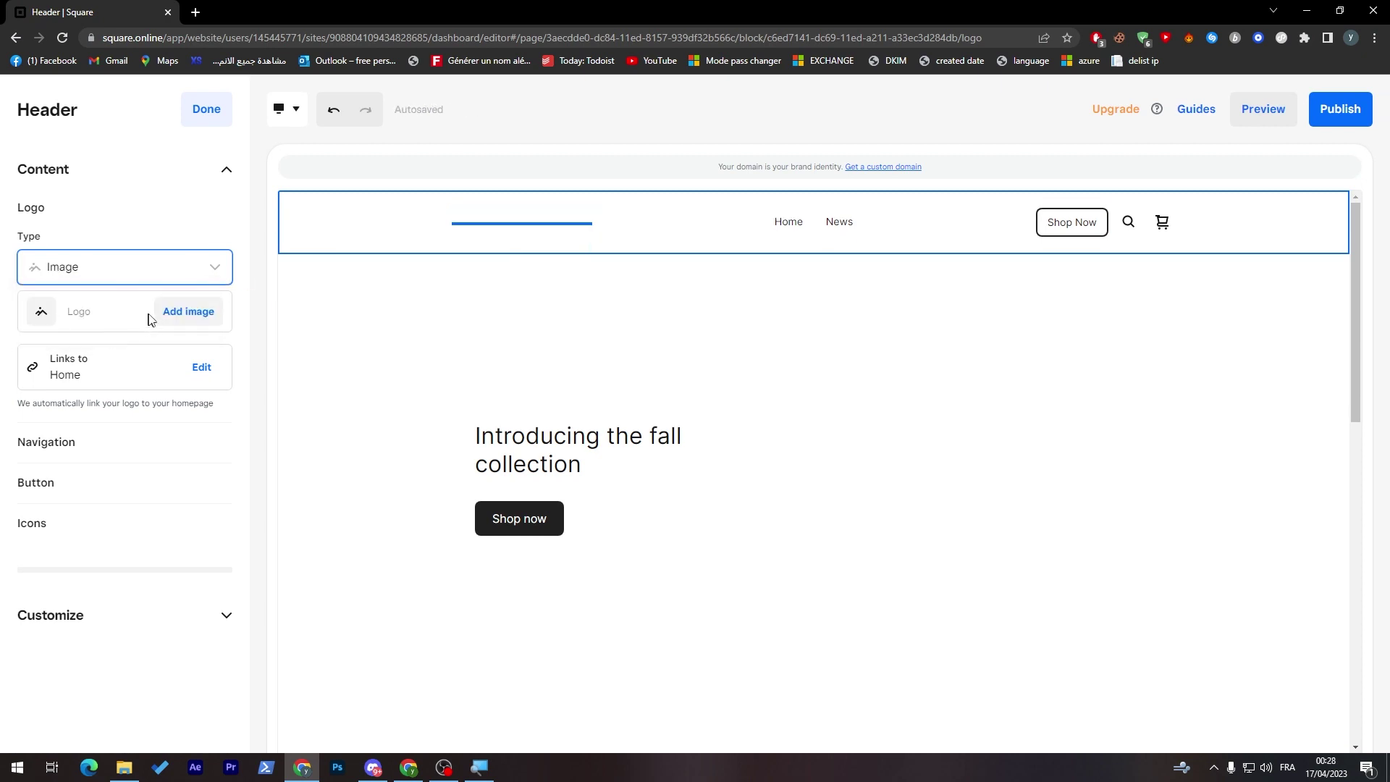
pyautogui.click(190, 281)
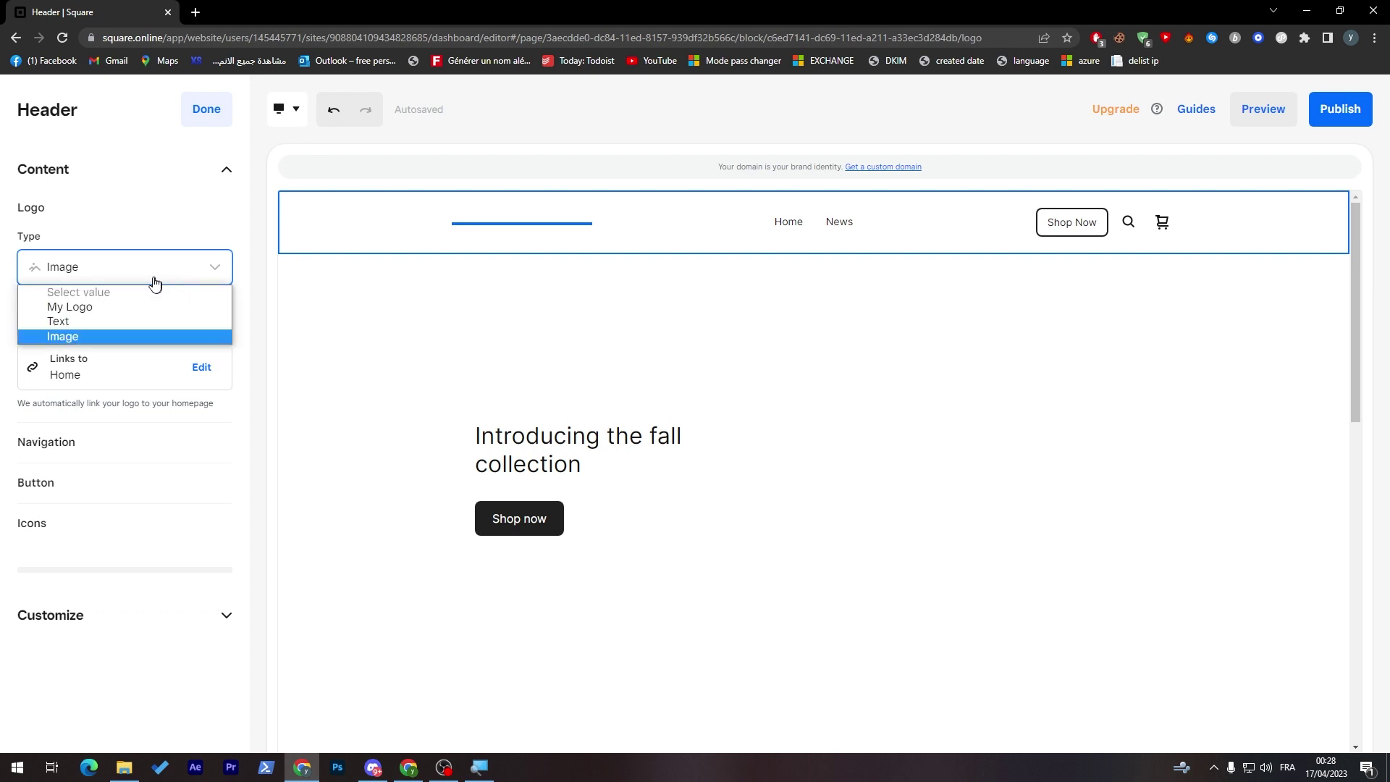
# Step: Upload squarespace-logo-png-transparent.png from Downloads and set it as the header logo
pyautogui.click(64, 335)
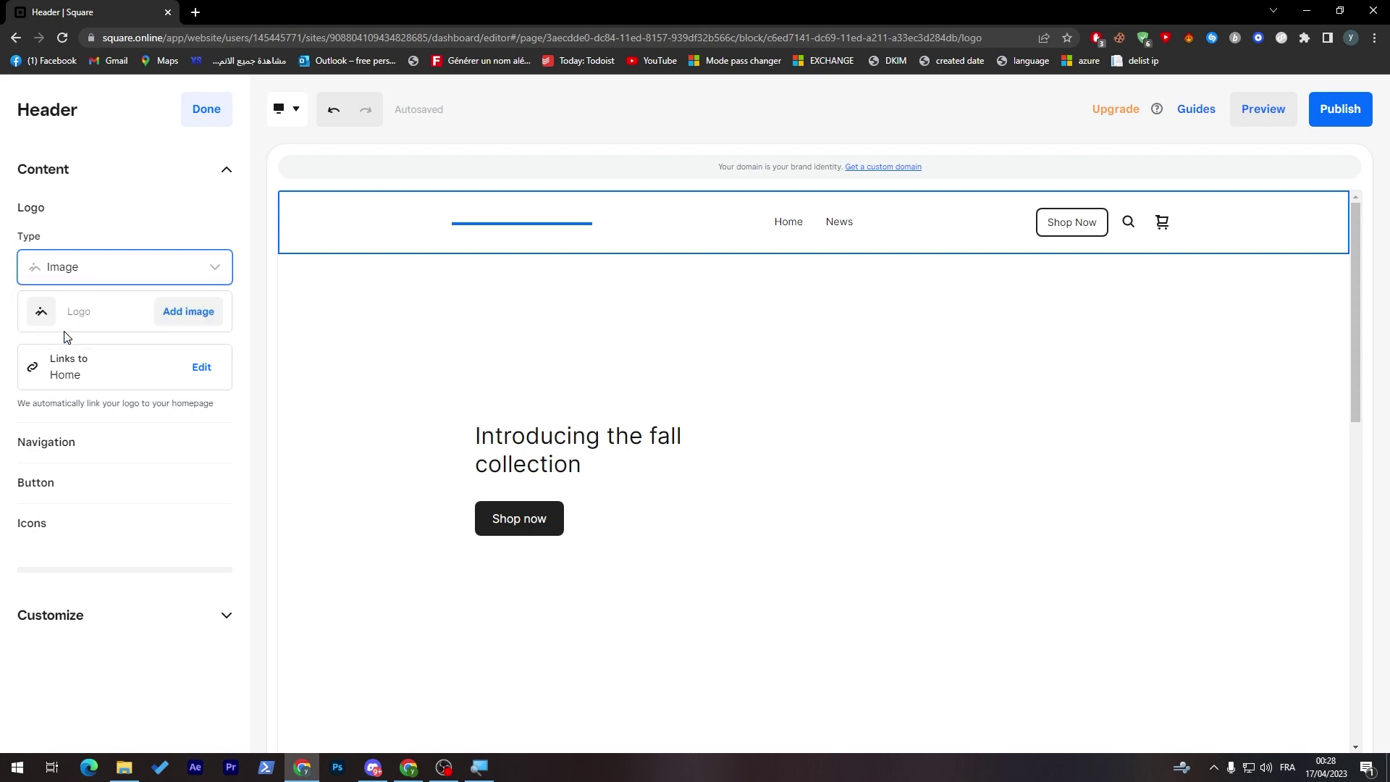
pyautogui.click(181, 314)
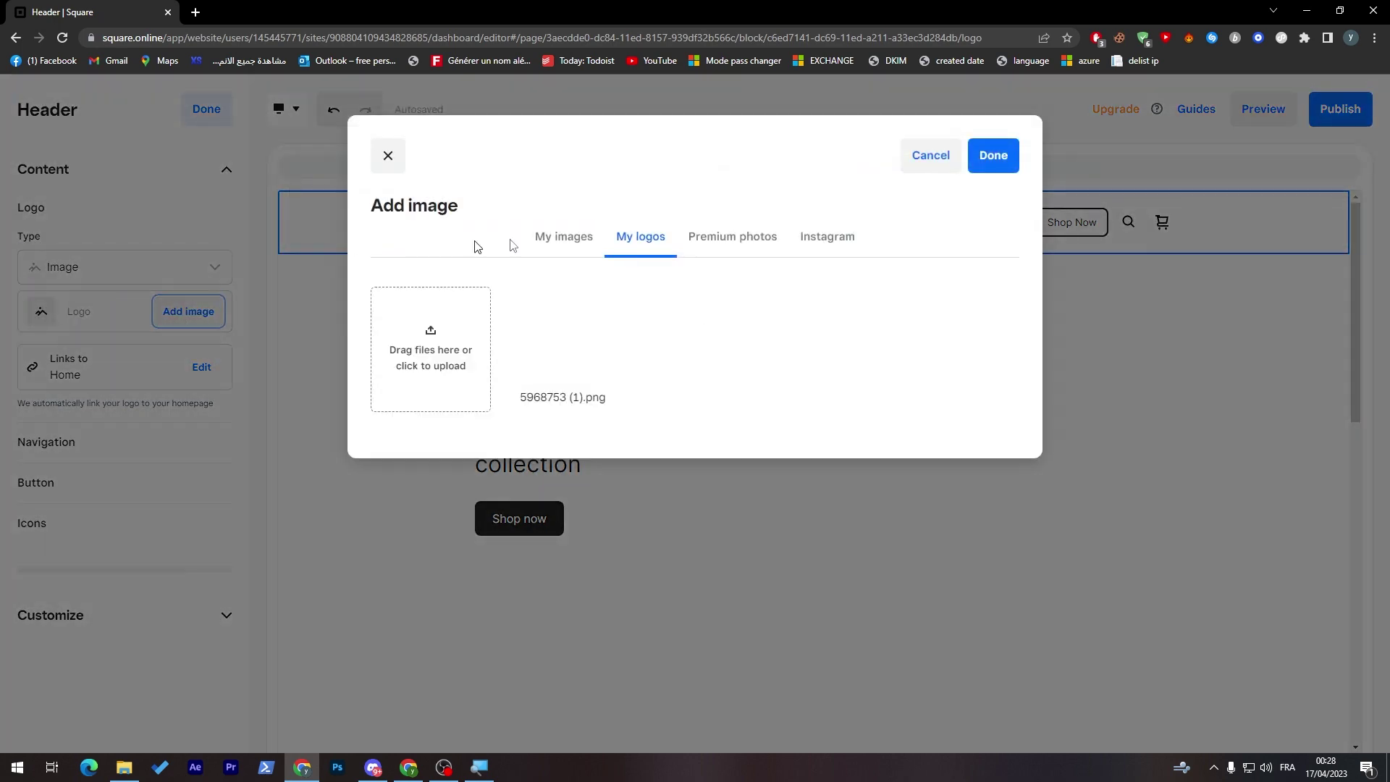
pyautogui.click(476, 311)
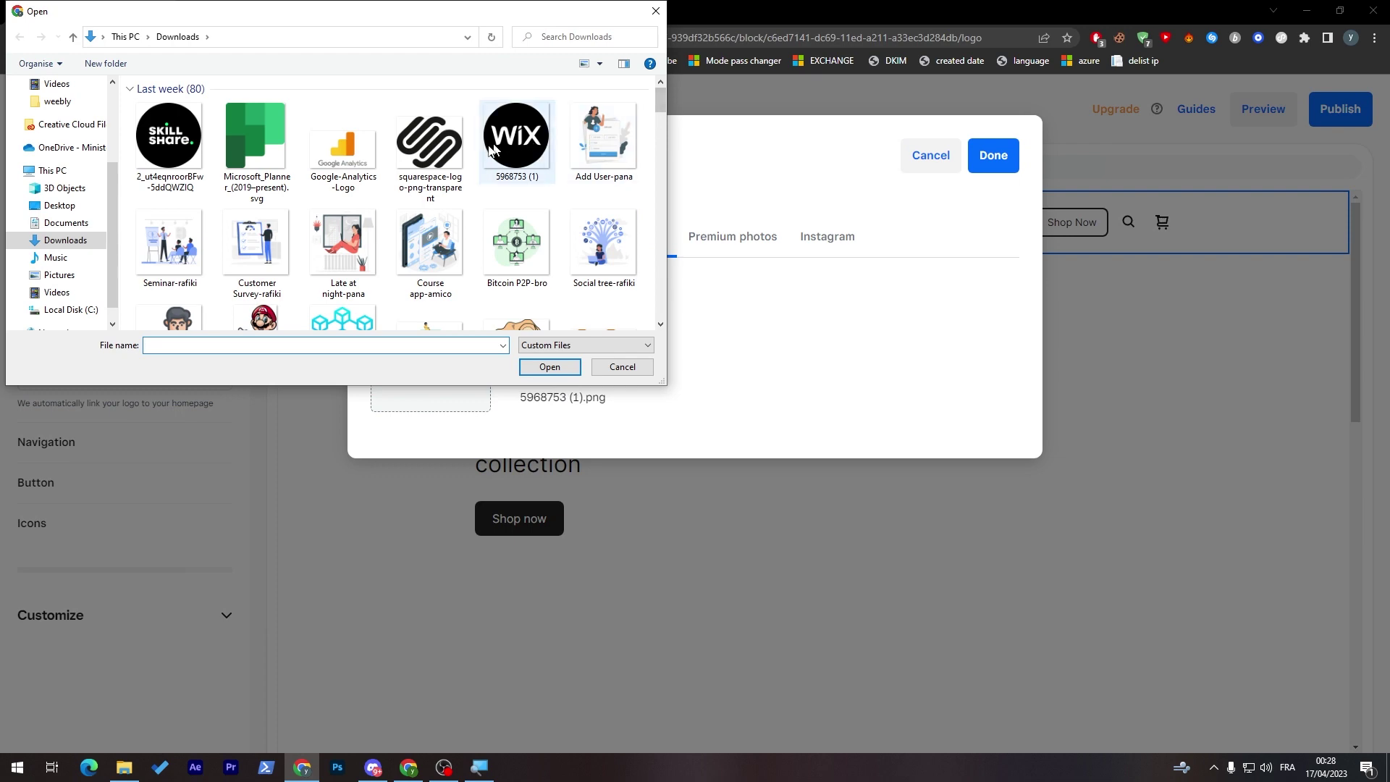
pyautogui.click(443, 151)
pyautogui.click(563, 368)
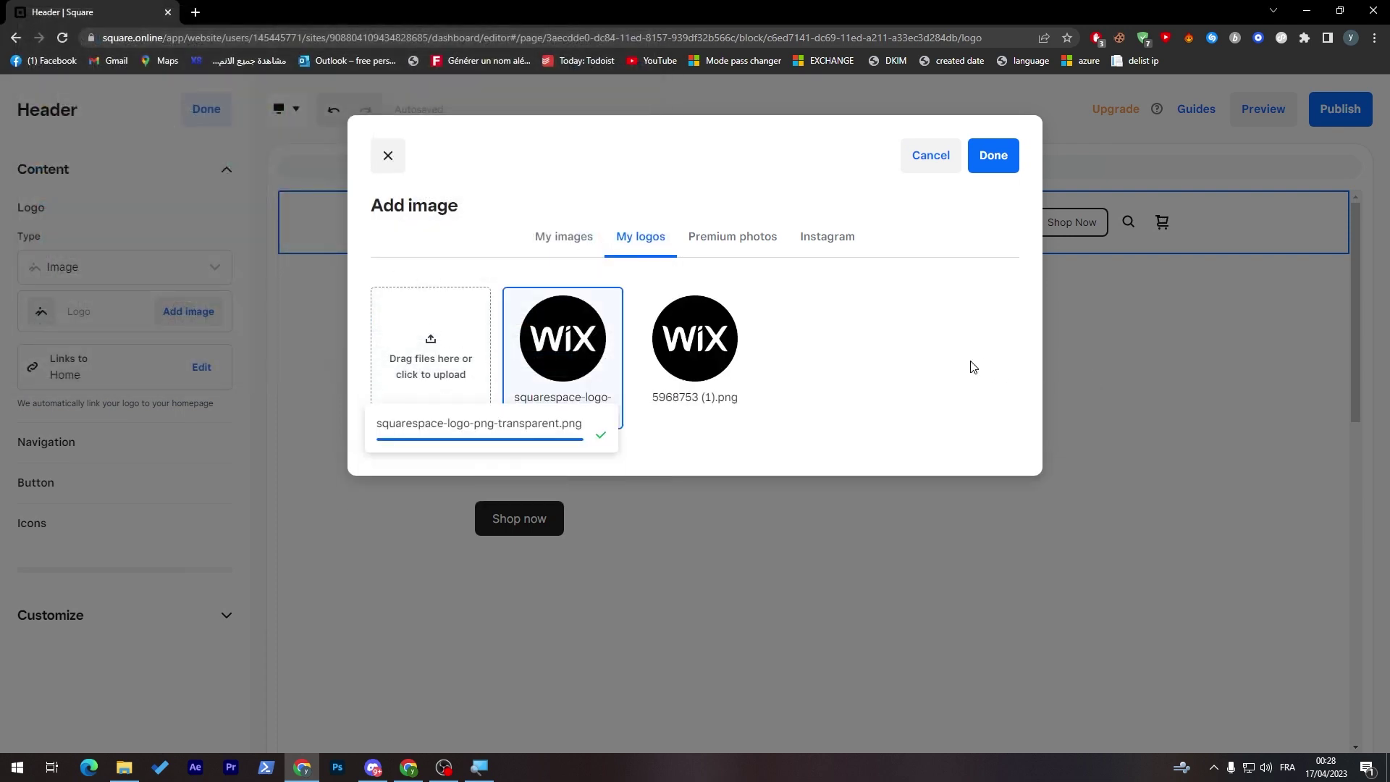
pyautogui.click(684, 385)
pyautogui.click(563, 340)
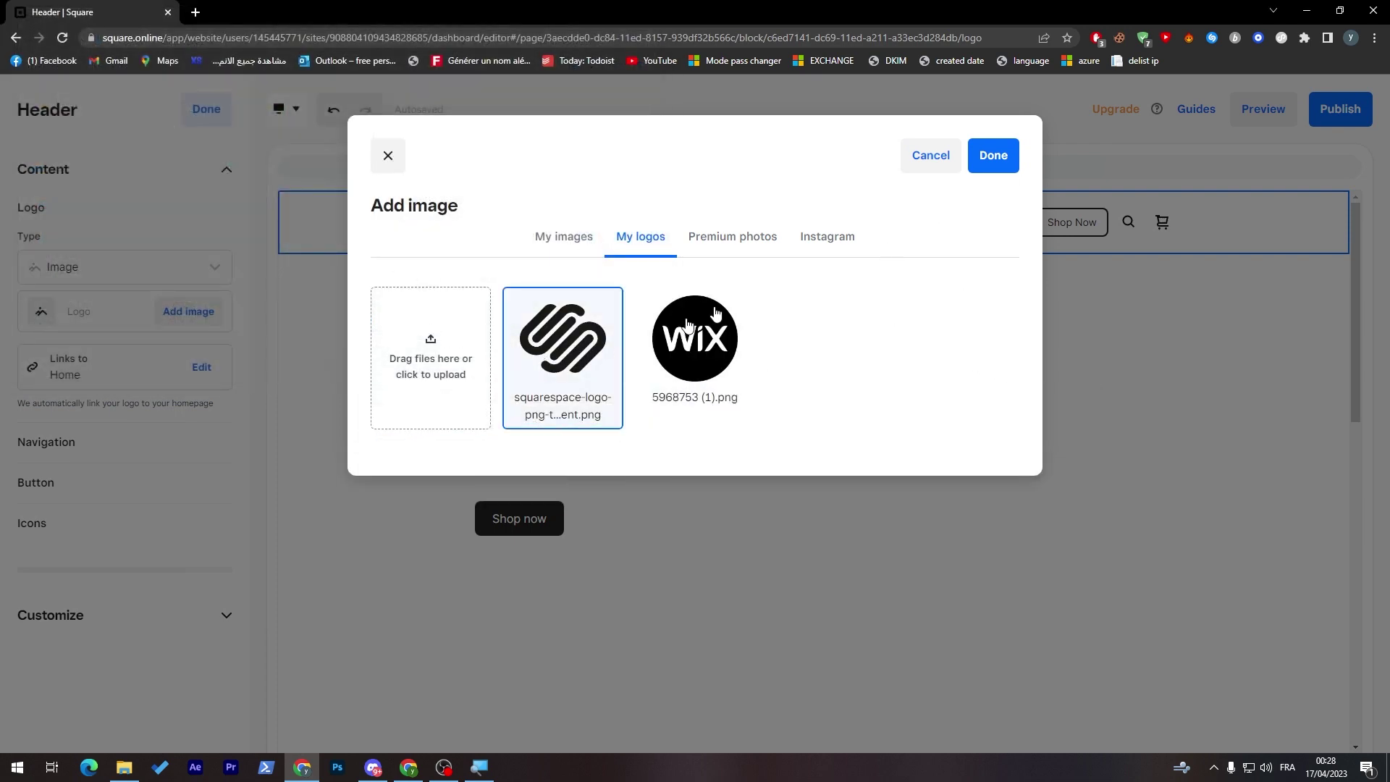
pyautogui.click(993, 155)
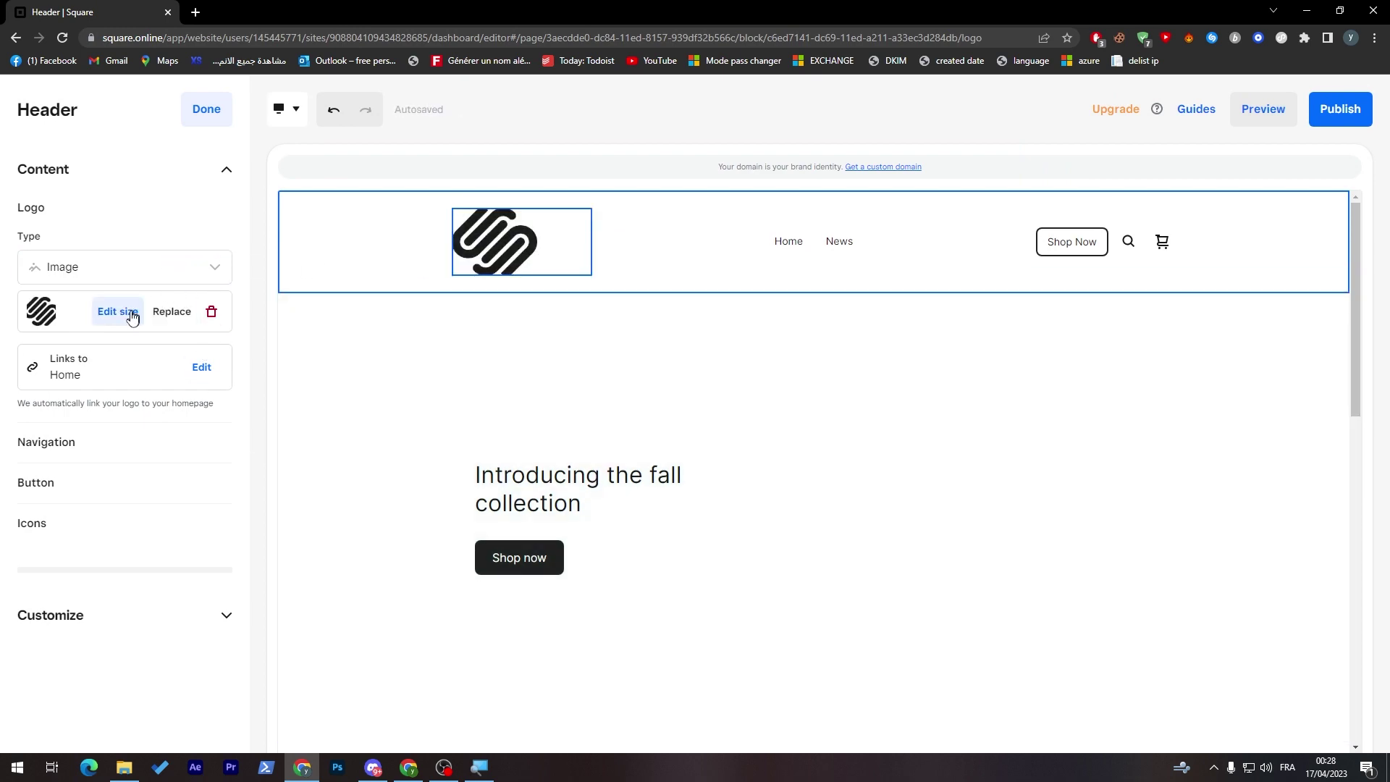
pyautogui.click(172, 312)
# Step: Change the header logo type to My Logo (the Wix logo) and publish the site
pyautogui.click(993, 155)
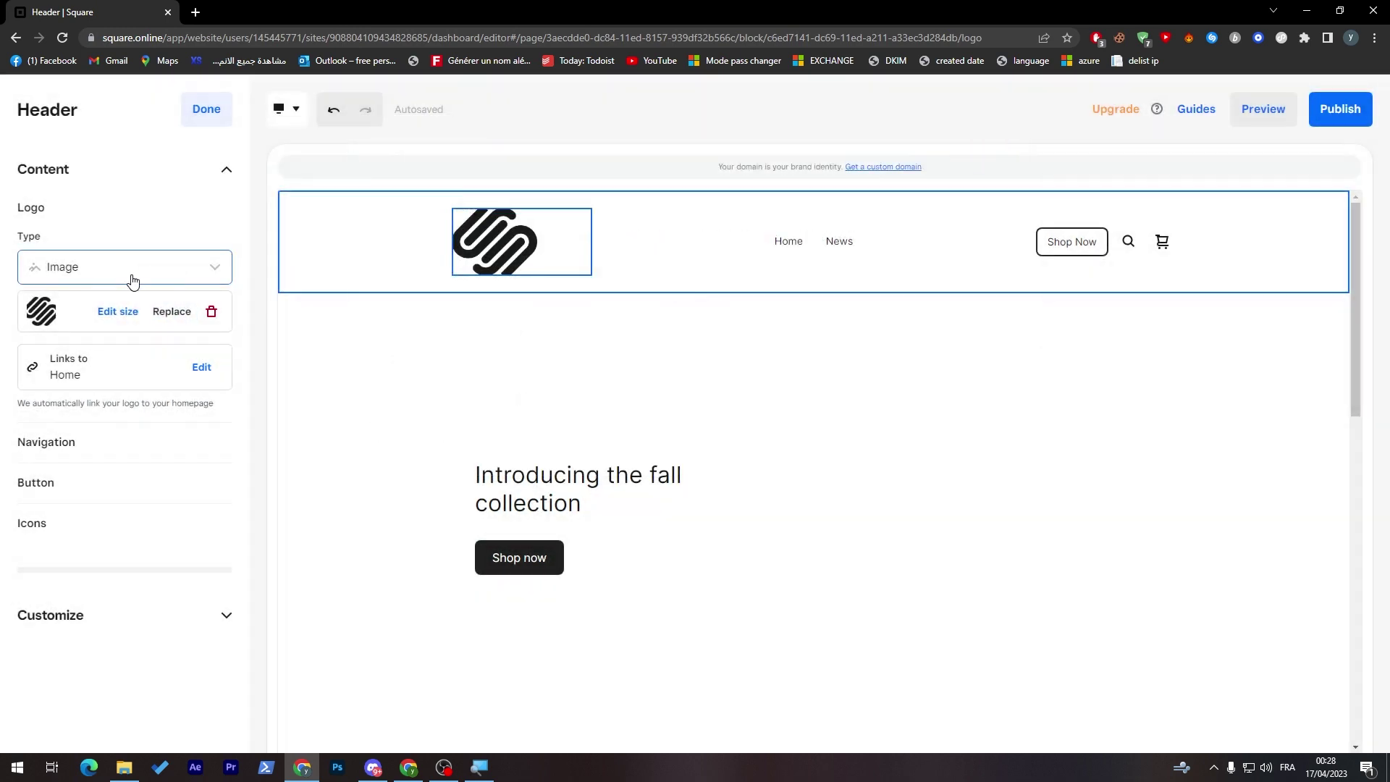
pyautogui.click(130, 275)
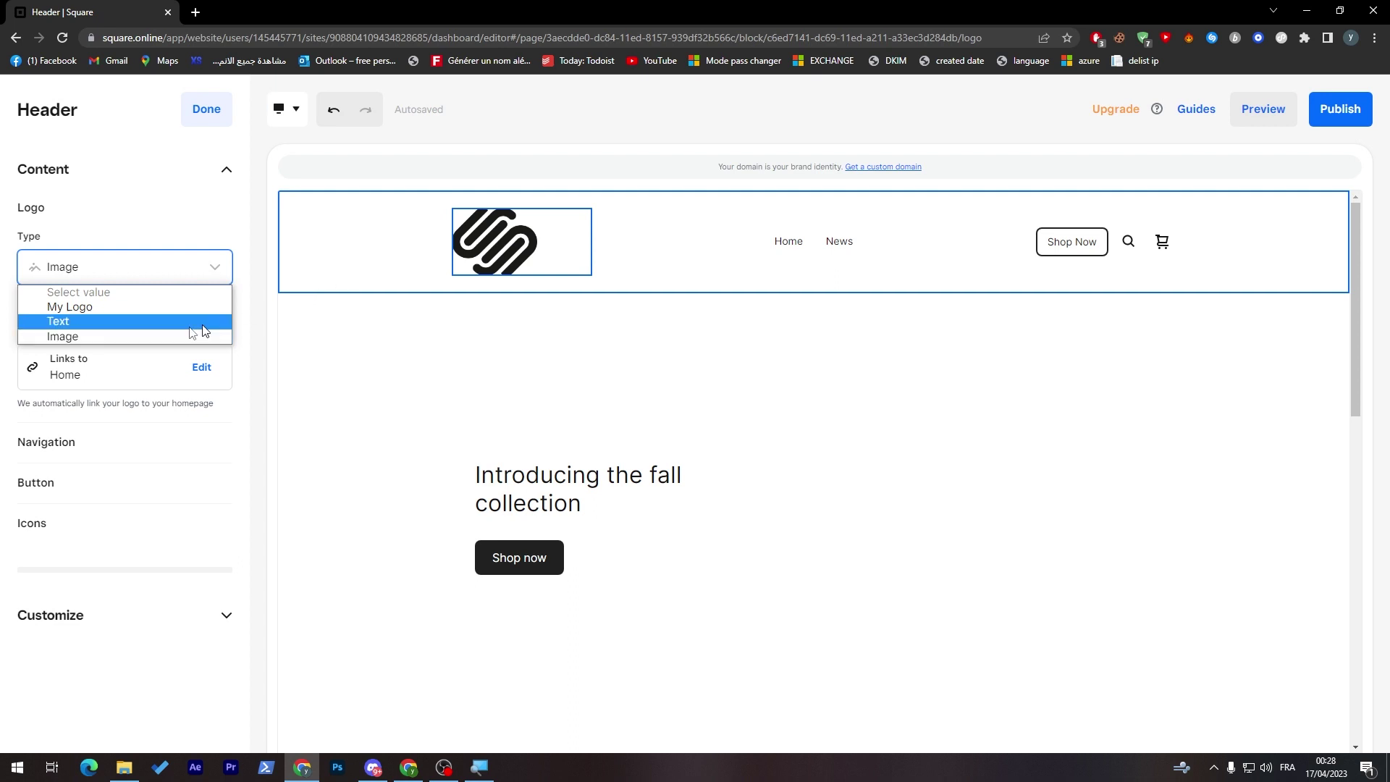
pyautogui.click(100, 320)
pyautogui.click(135, 287)
pyautogui.click(115, 333)
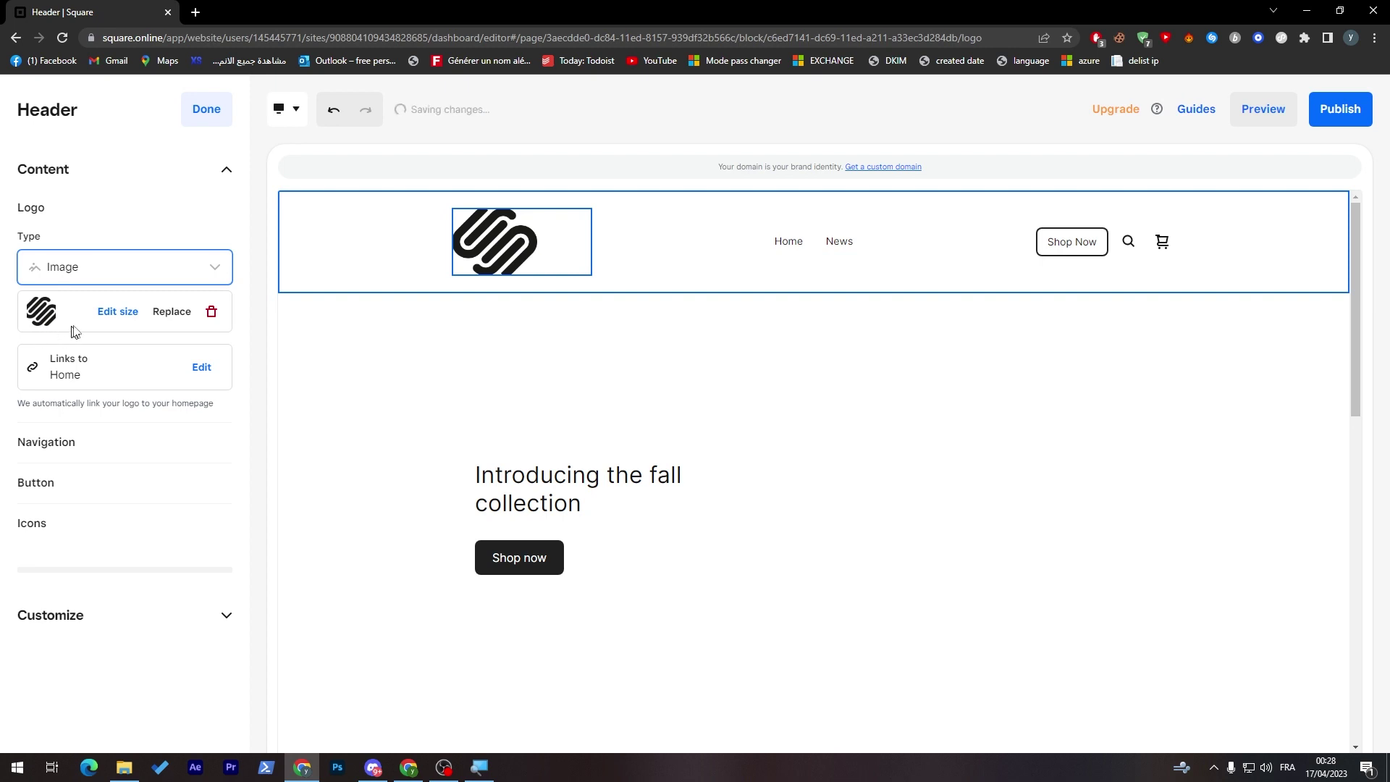
pyautogui.click(63, 276)
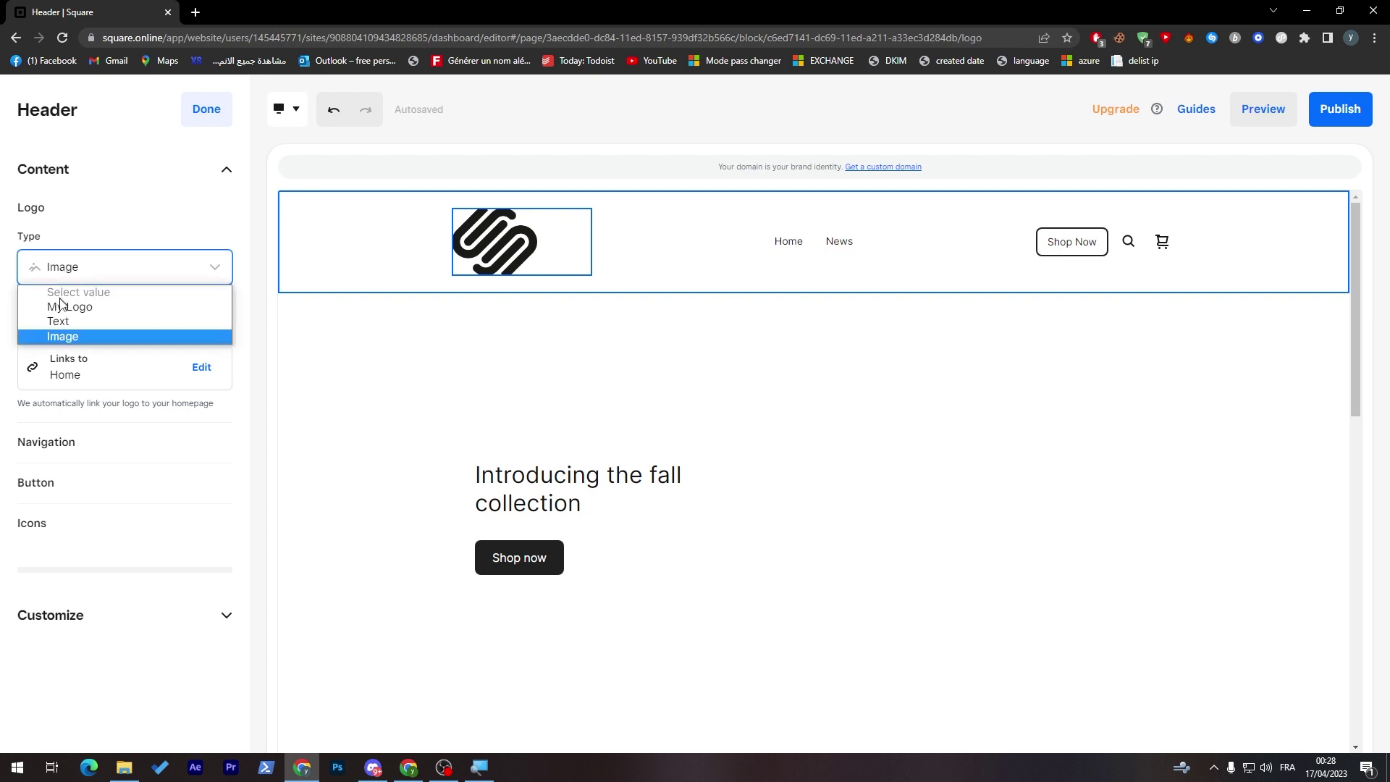
pyautogui.click(54, 304)
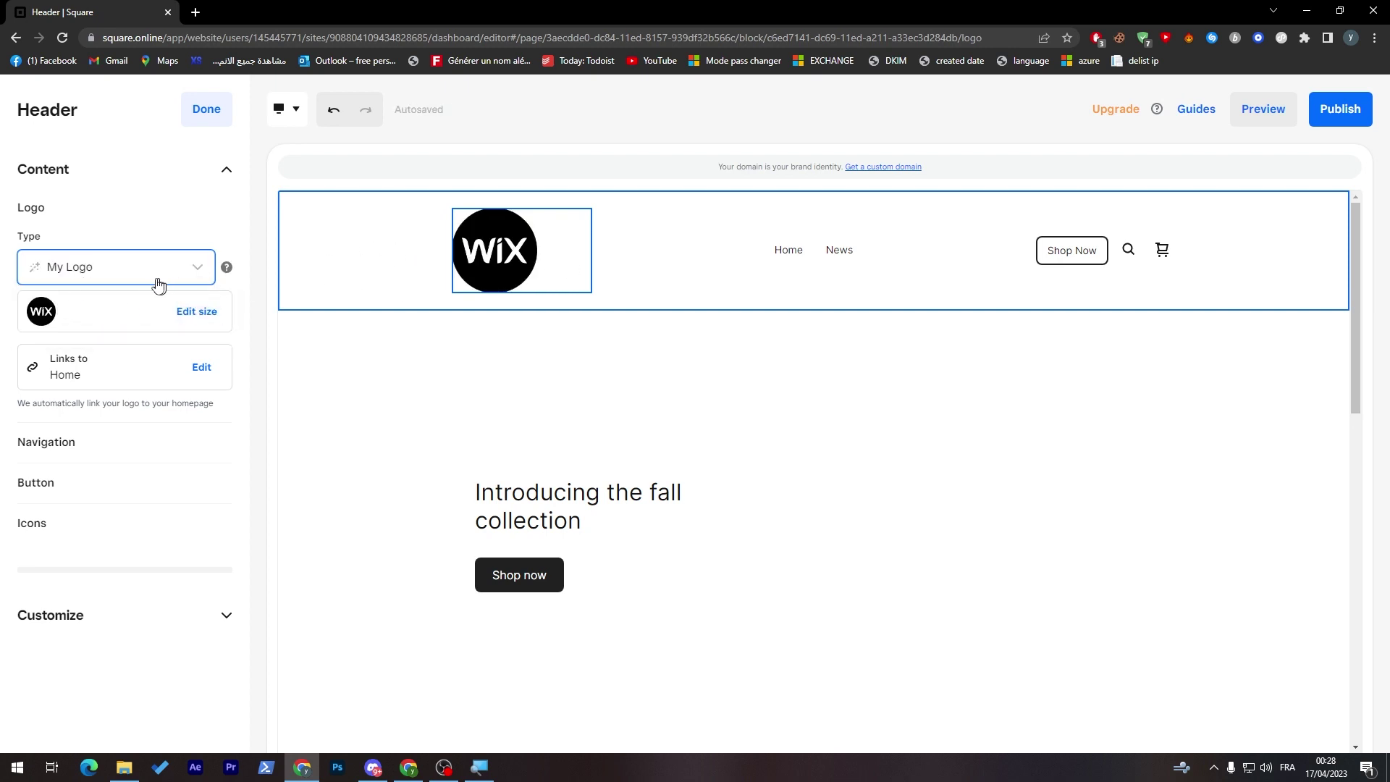
pyautogui.click(1344, 124)
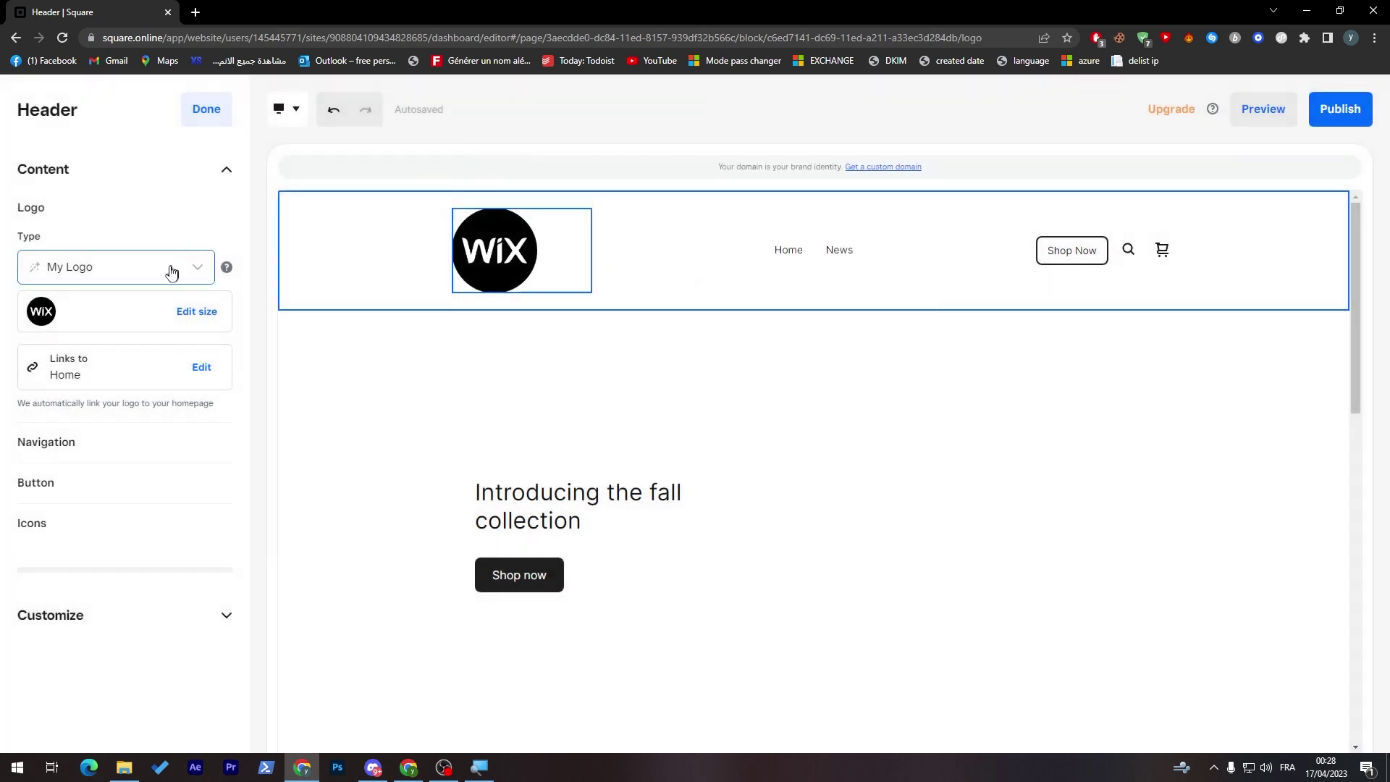
# Step: Switch the header logo back to the squarespace image and republish the site
pyautogui.click(171, 271)
pyautogui.click(66, 333)
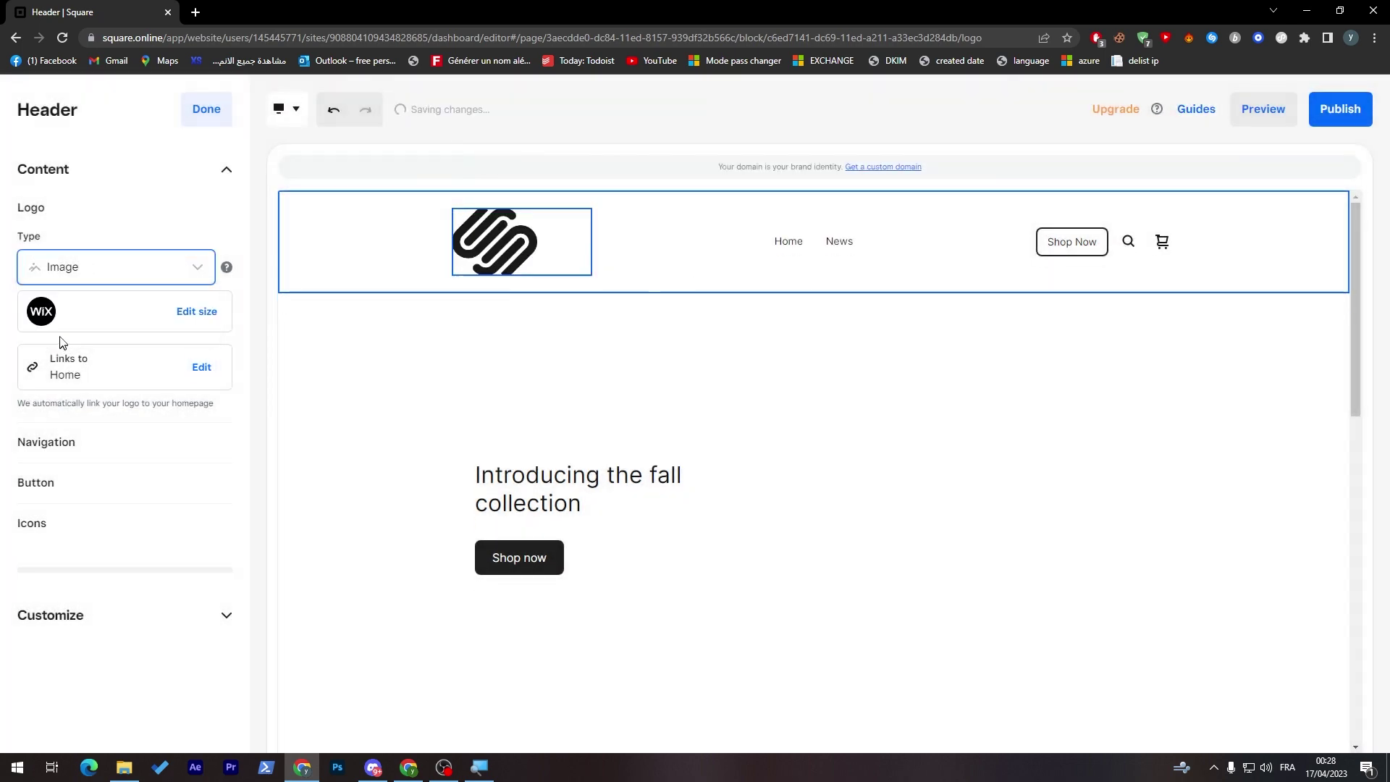
pyautogui.click(1370, 106)
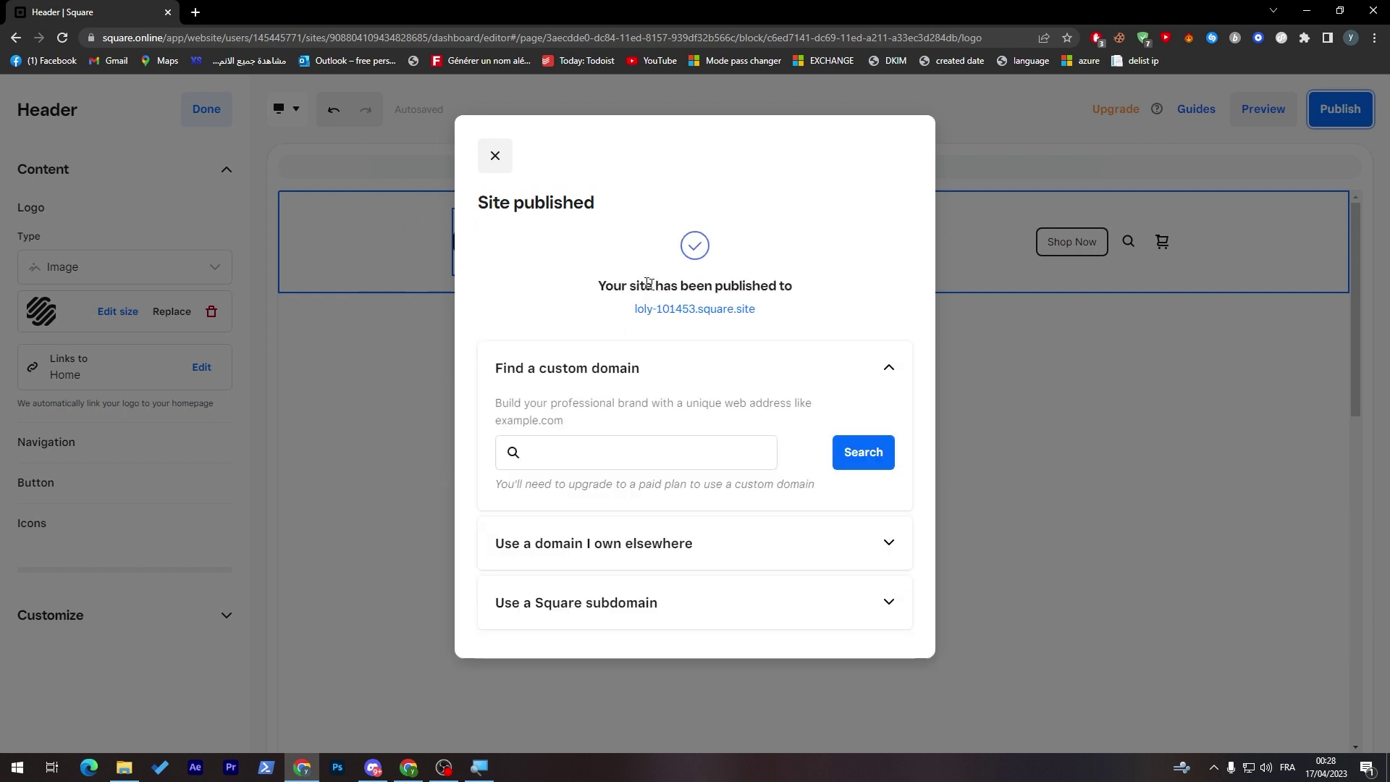
pyautogui.click(495, 156)
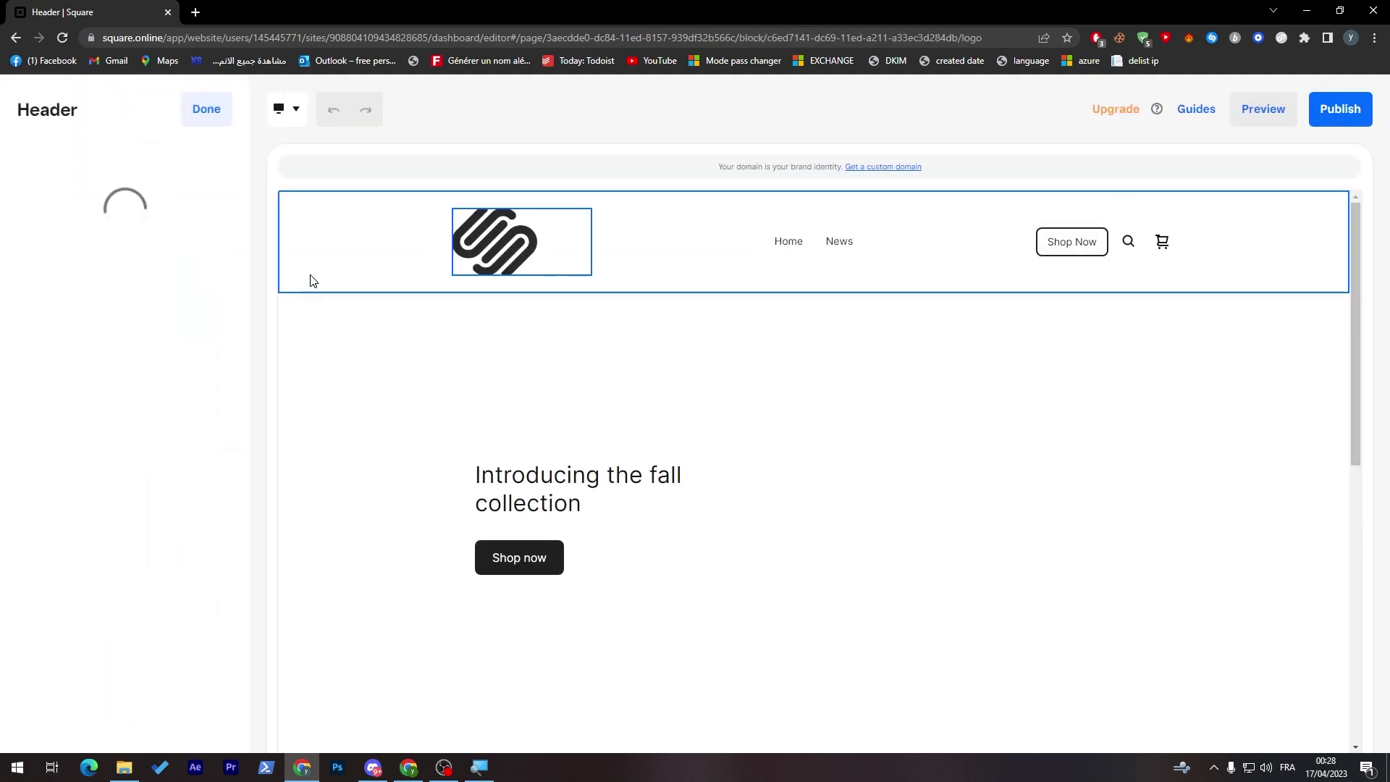
pyautogui.click(187, 274)
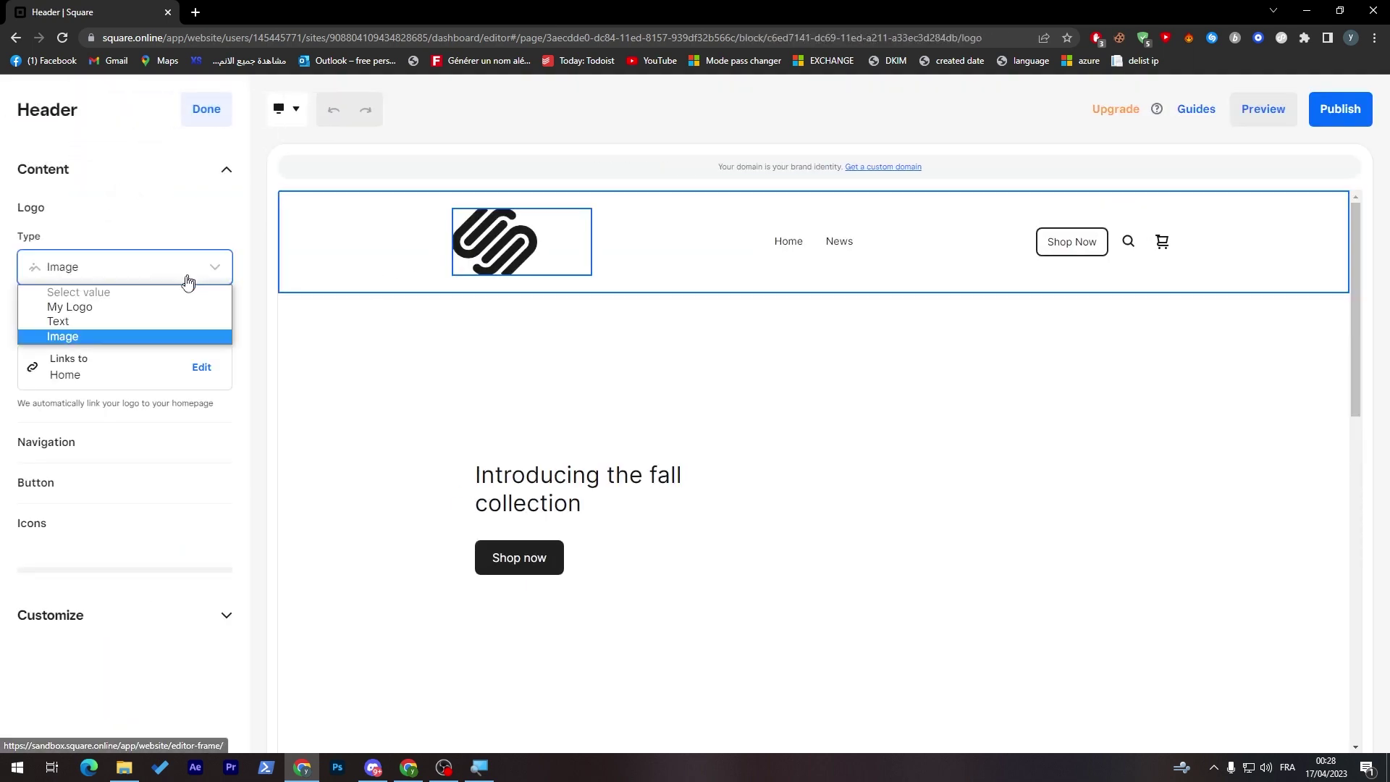
pyautogui.click(113, 306)
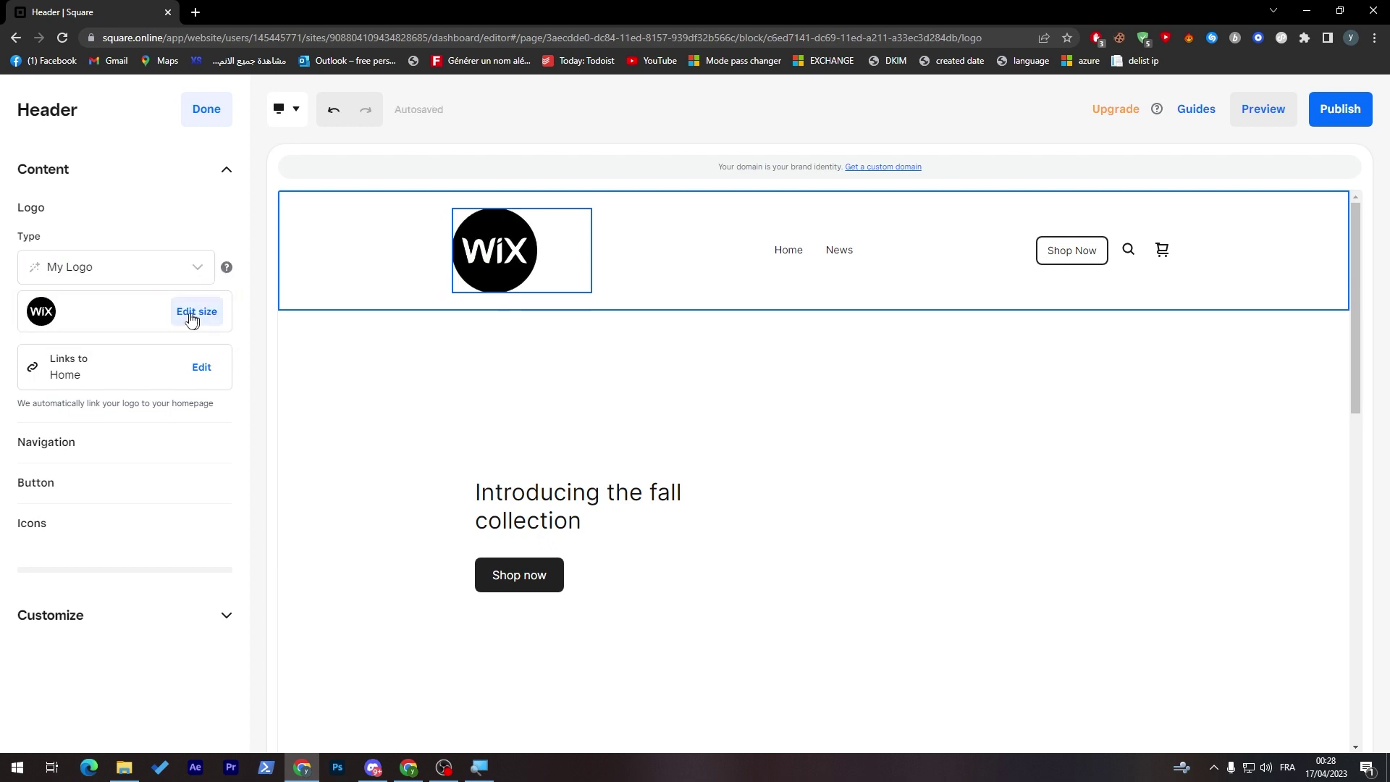
pyautogui.click(124, 270)
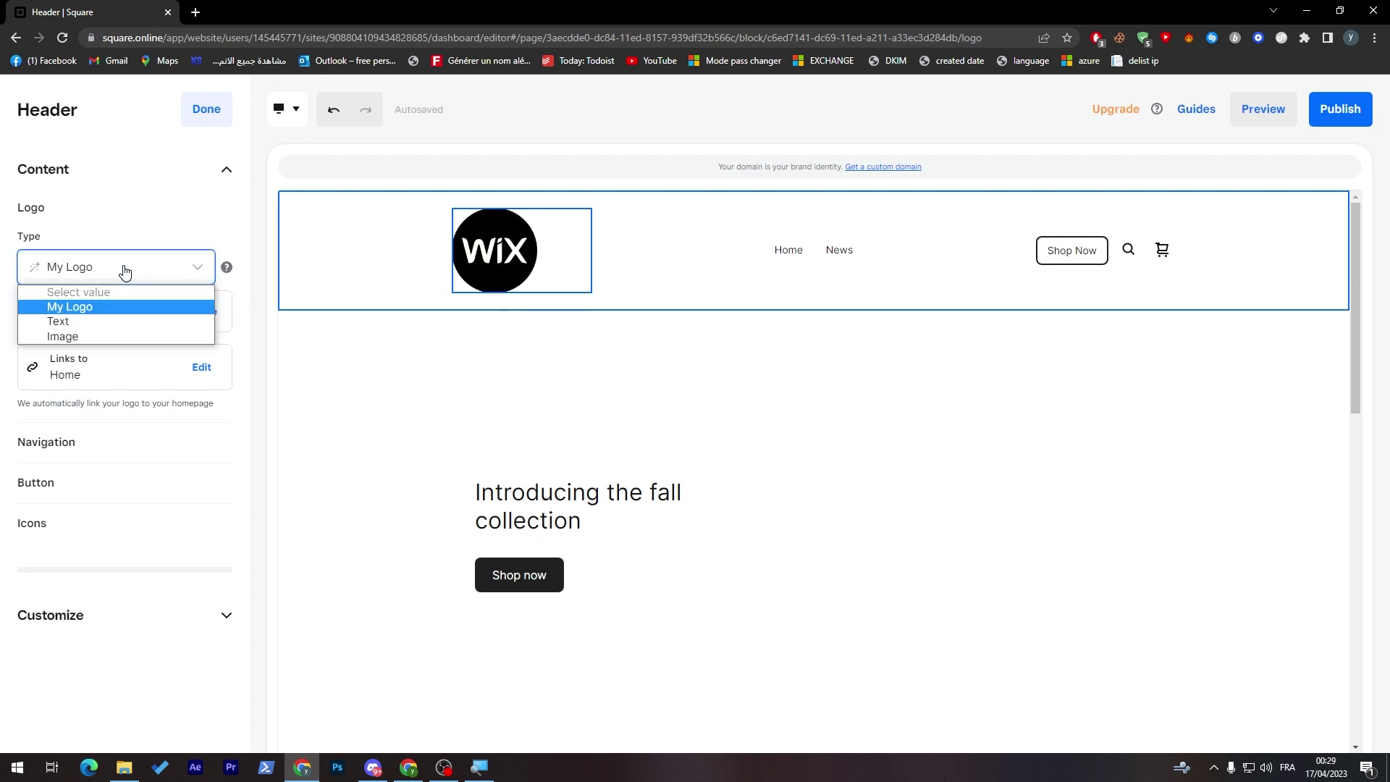
pyautogui.click(81, 260)
pyautogui.click(90, 268)
pyautogui.click(69, 336)
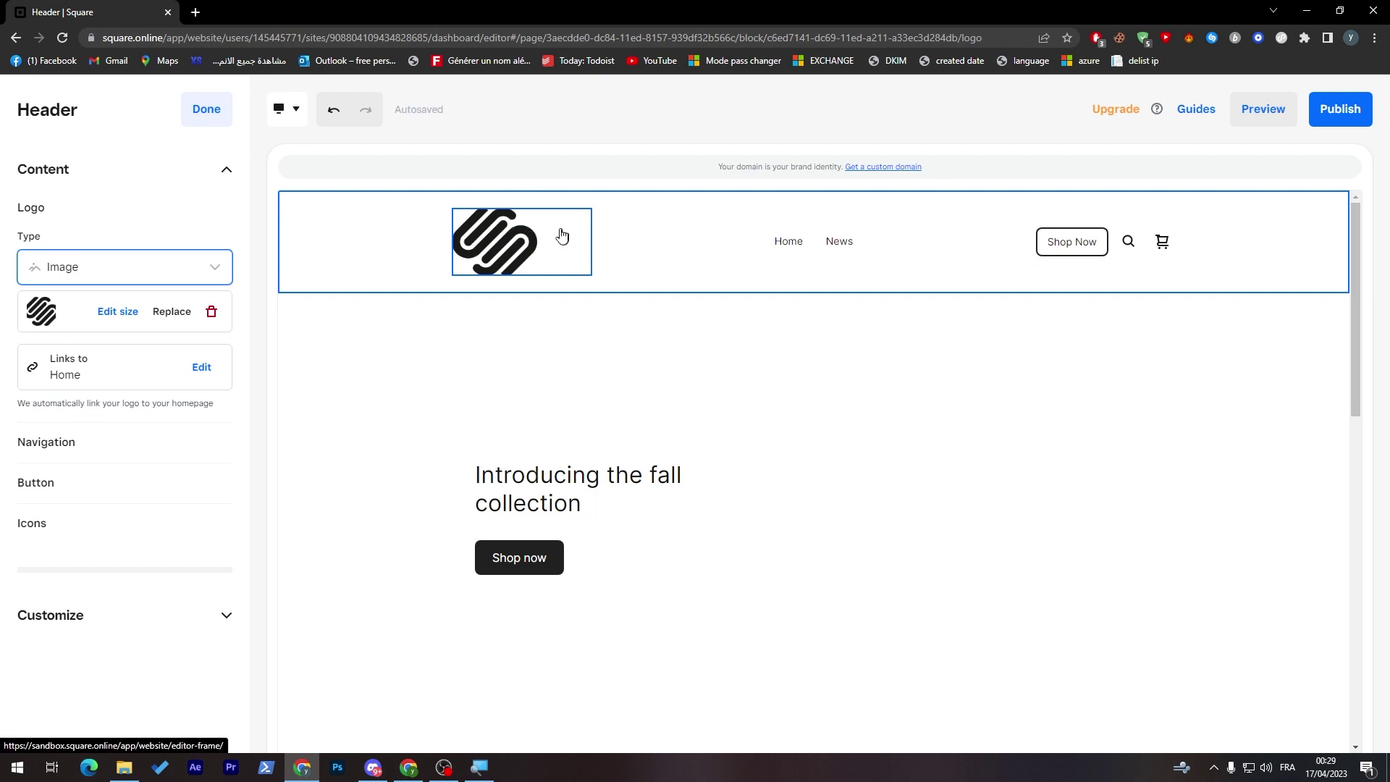
pyautogui.click(171, 269)
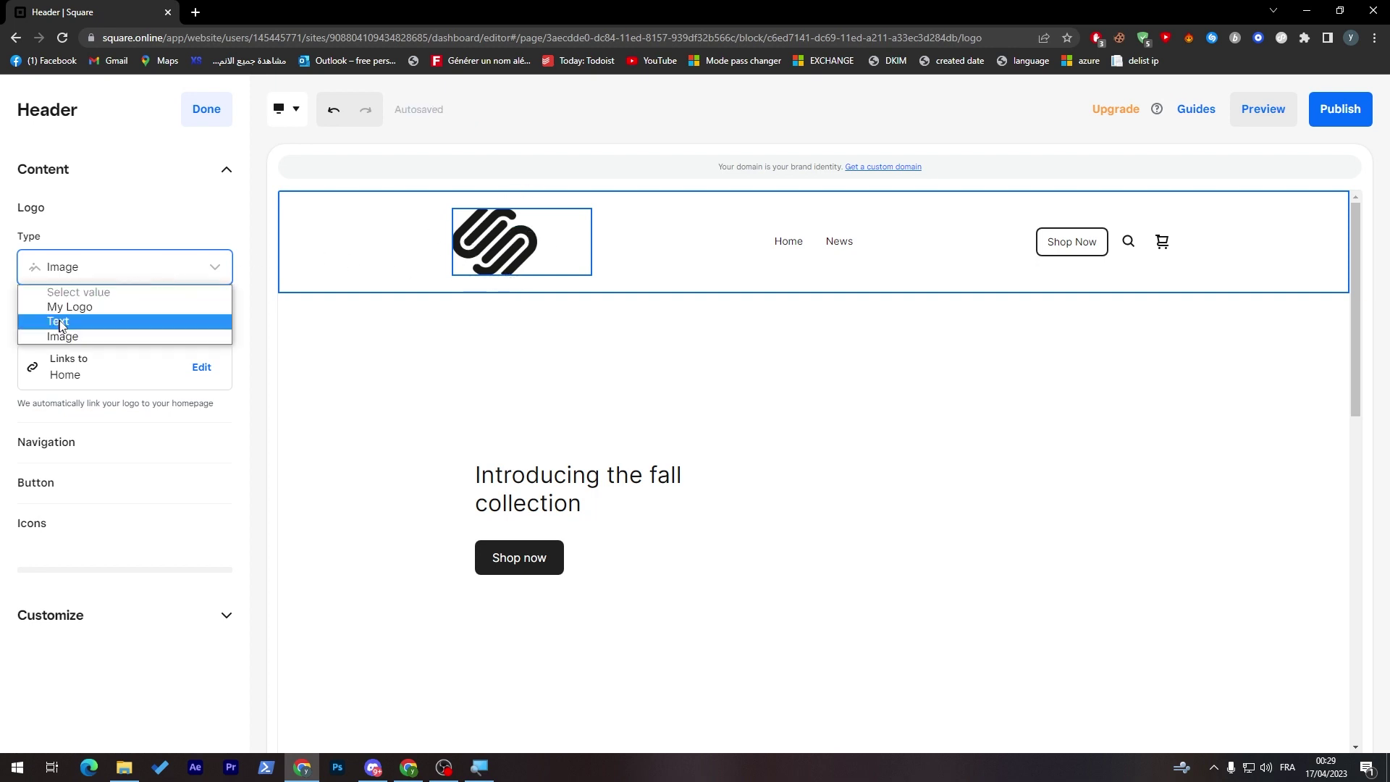
pyautogui.click(87, 373)
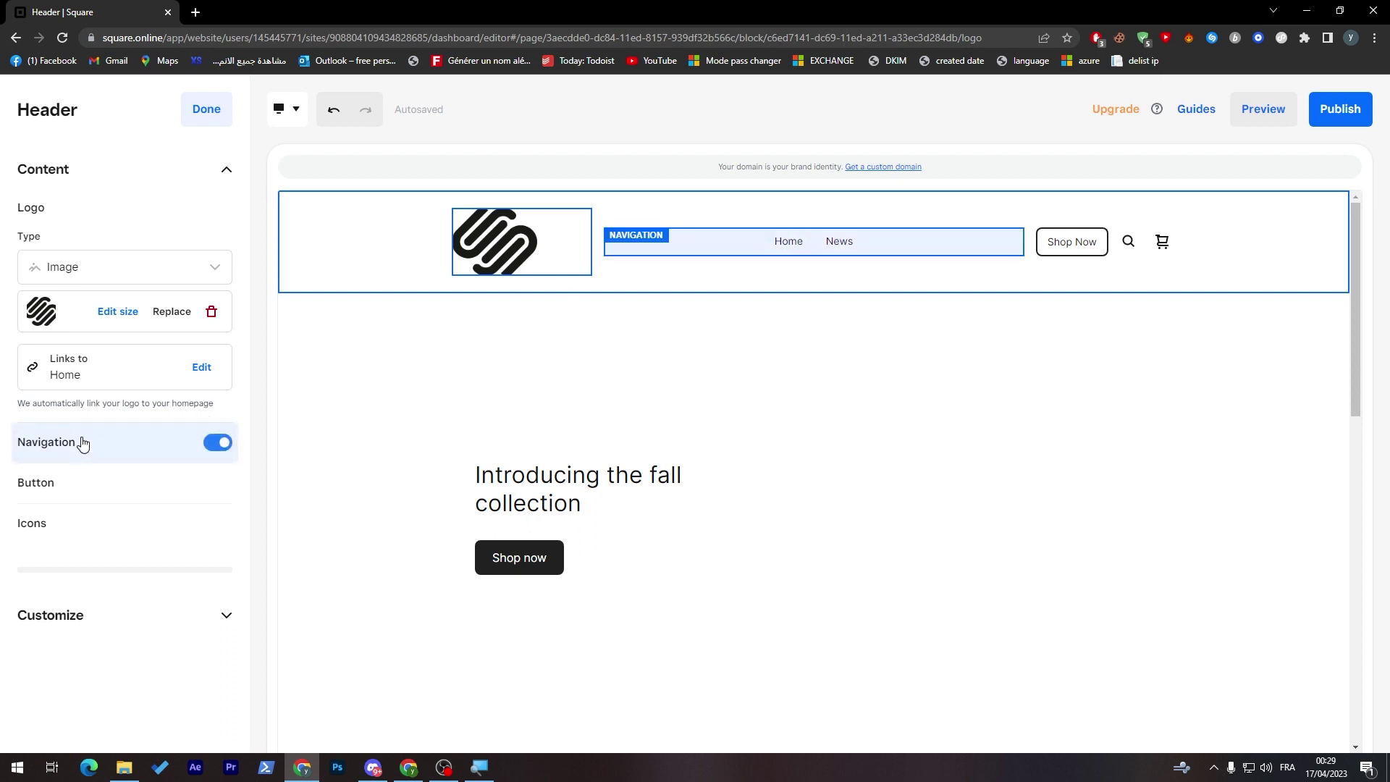
# Step: Delete the News link and its Sport sub-link from the header navigation links
pyautogui.click(82, 443)
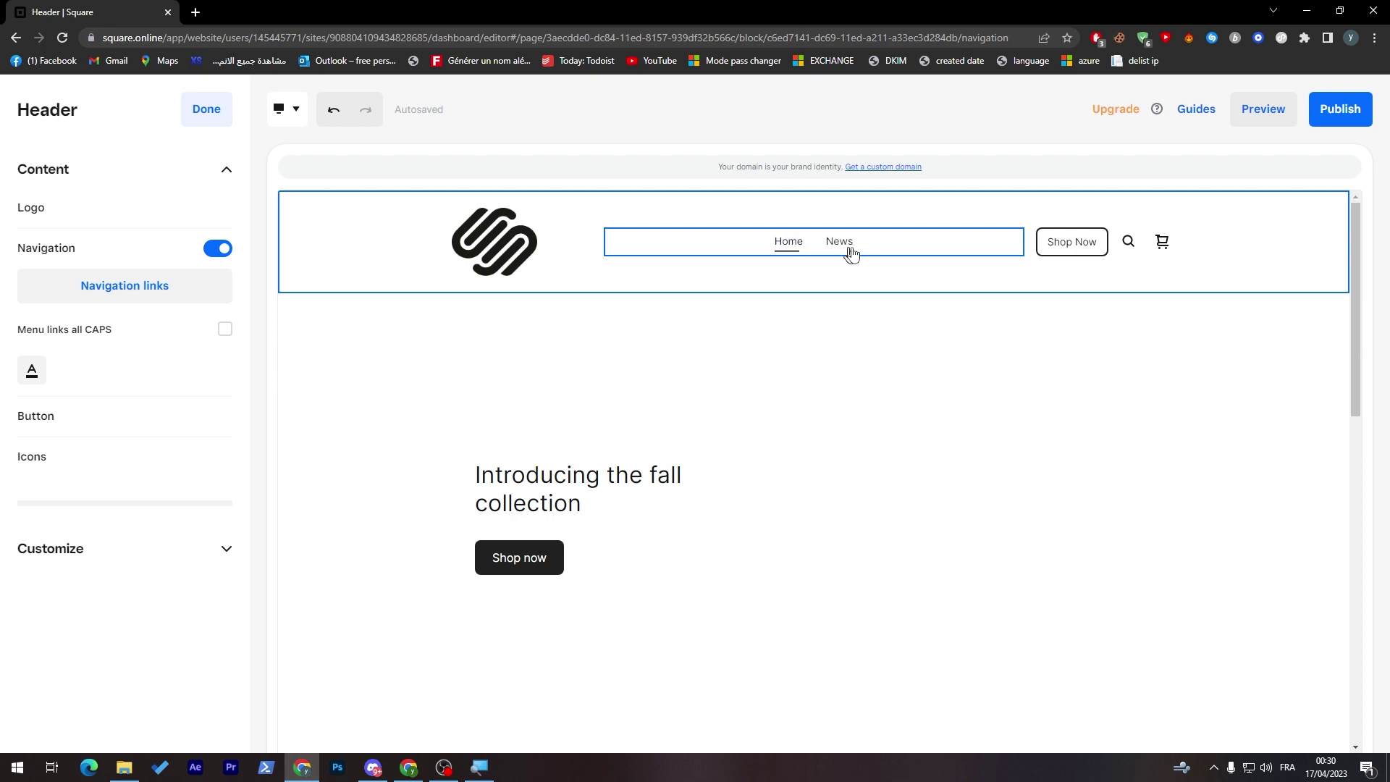
pyautogui.moveTo(840, 249)
pyautogui.click(146, 288)
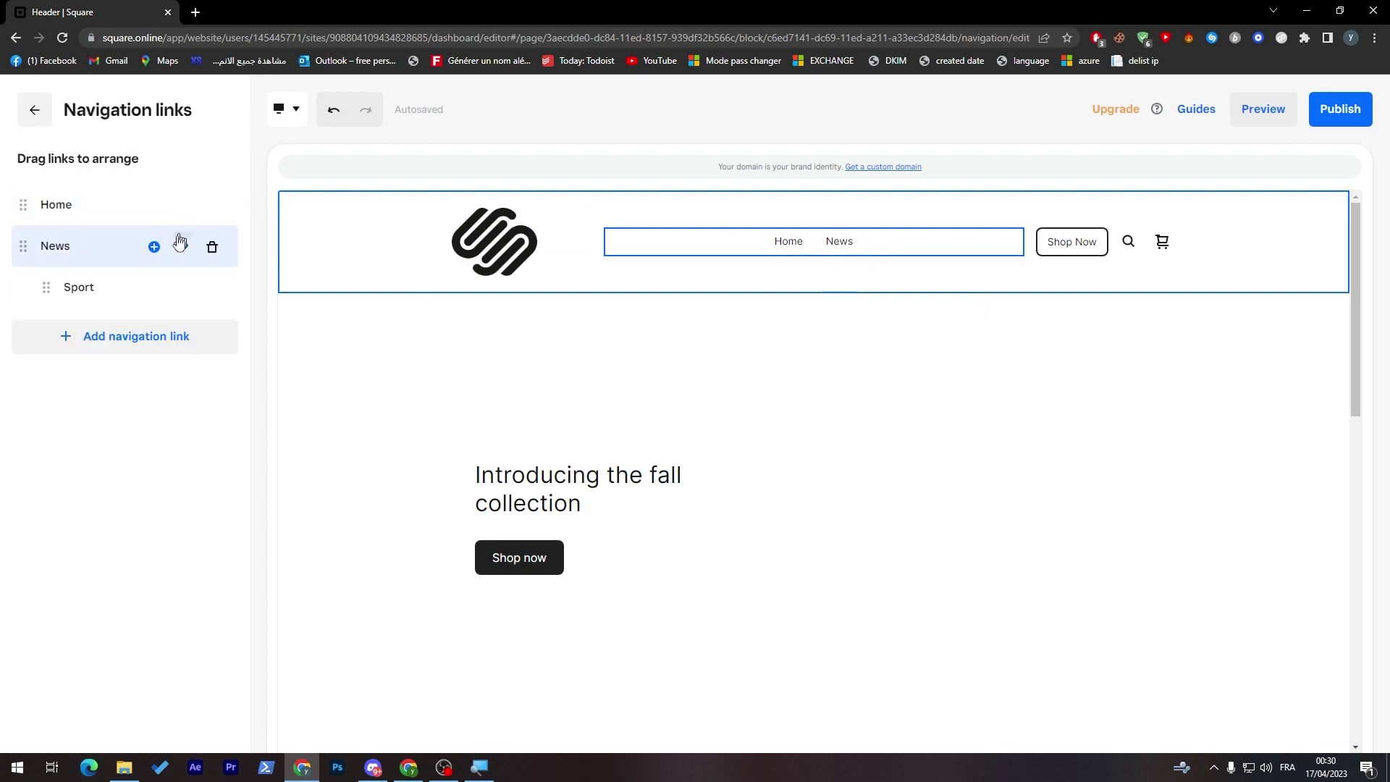
pyautogui.click(211, 241)
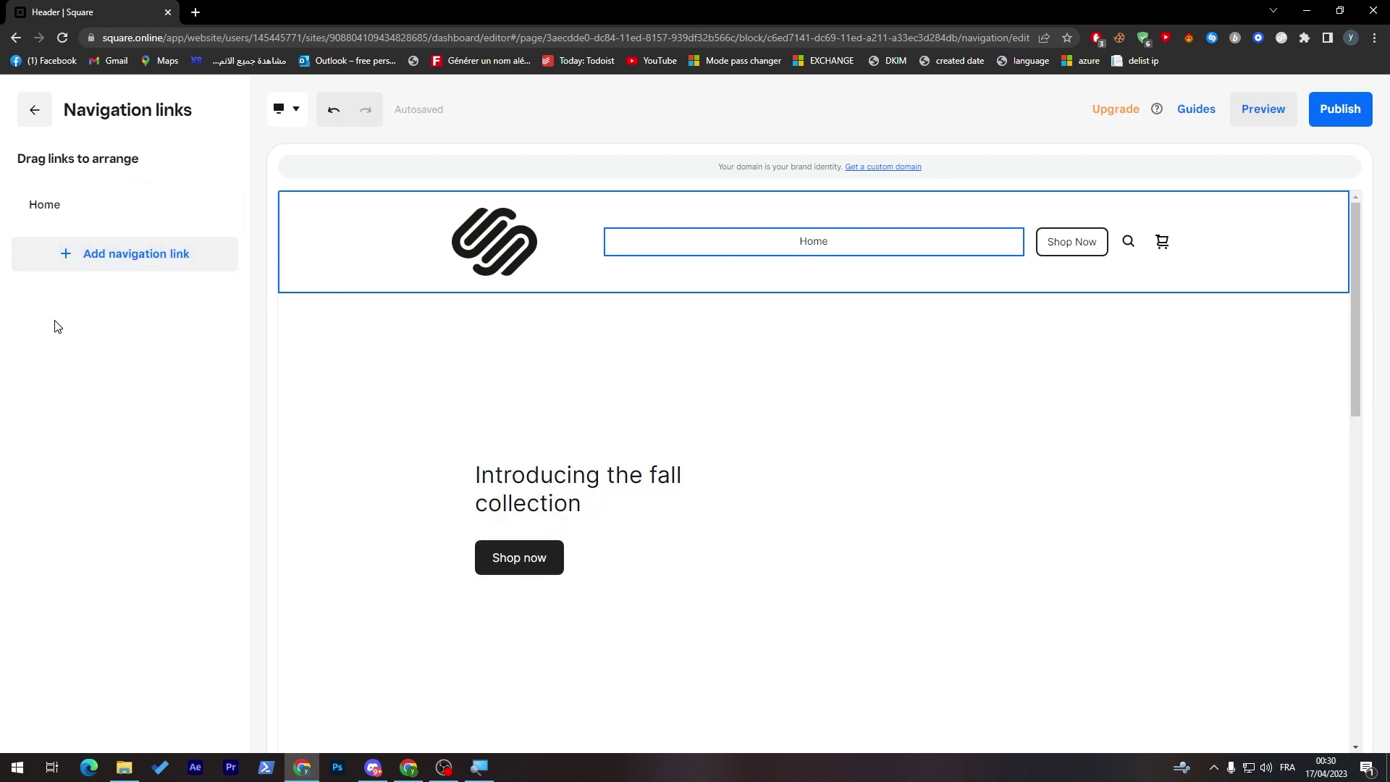
# Step: Add a navigation link to a new page, renaming it after the duplicate-name error so it saves as News 2
pyautogui.click(75, 249)
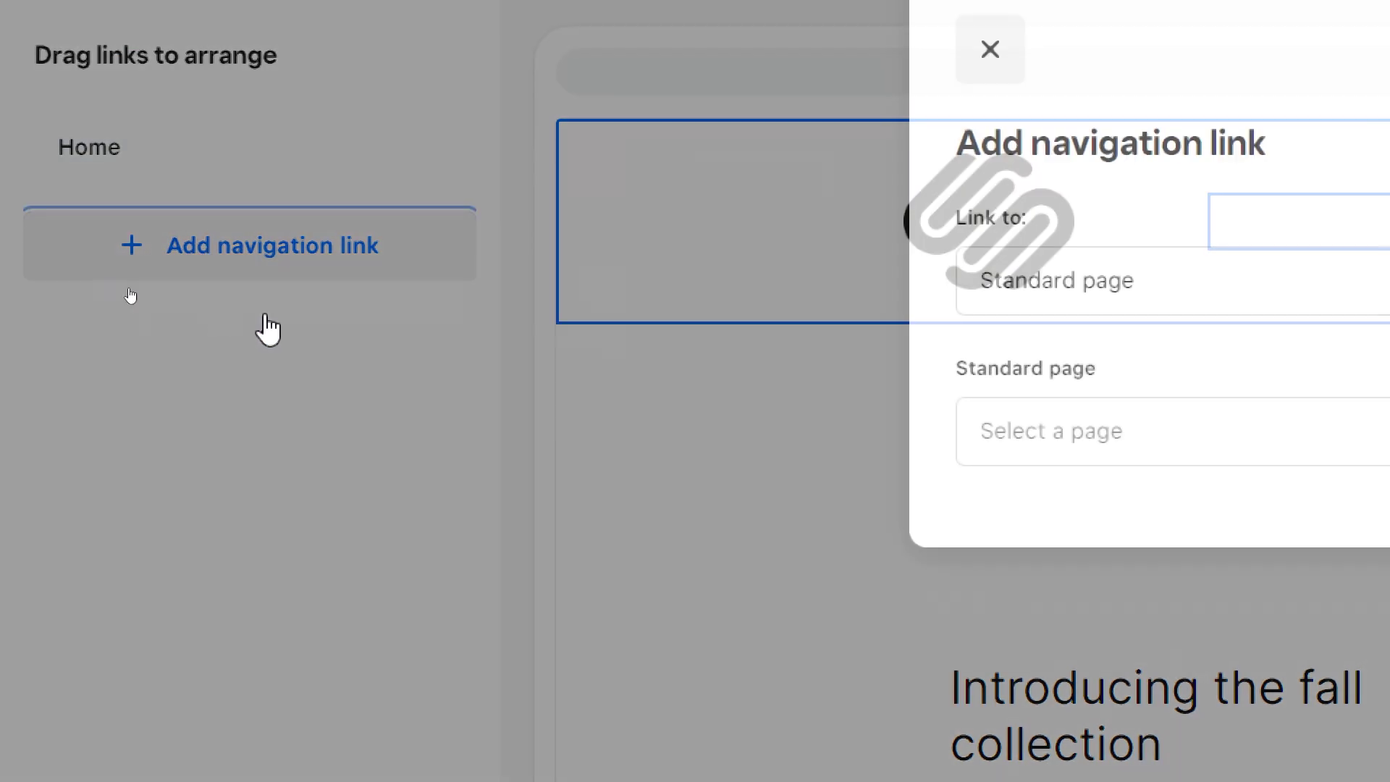
pyautogui.click(1151, 427)
pyautogui.click(1036, 510)
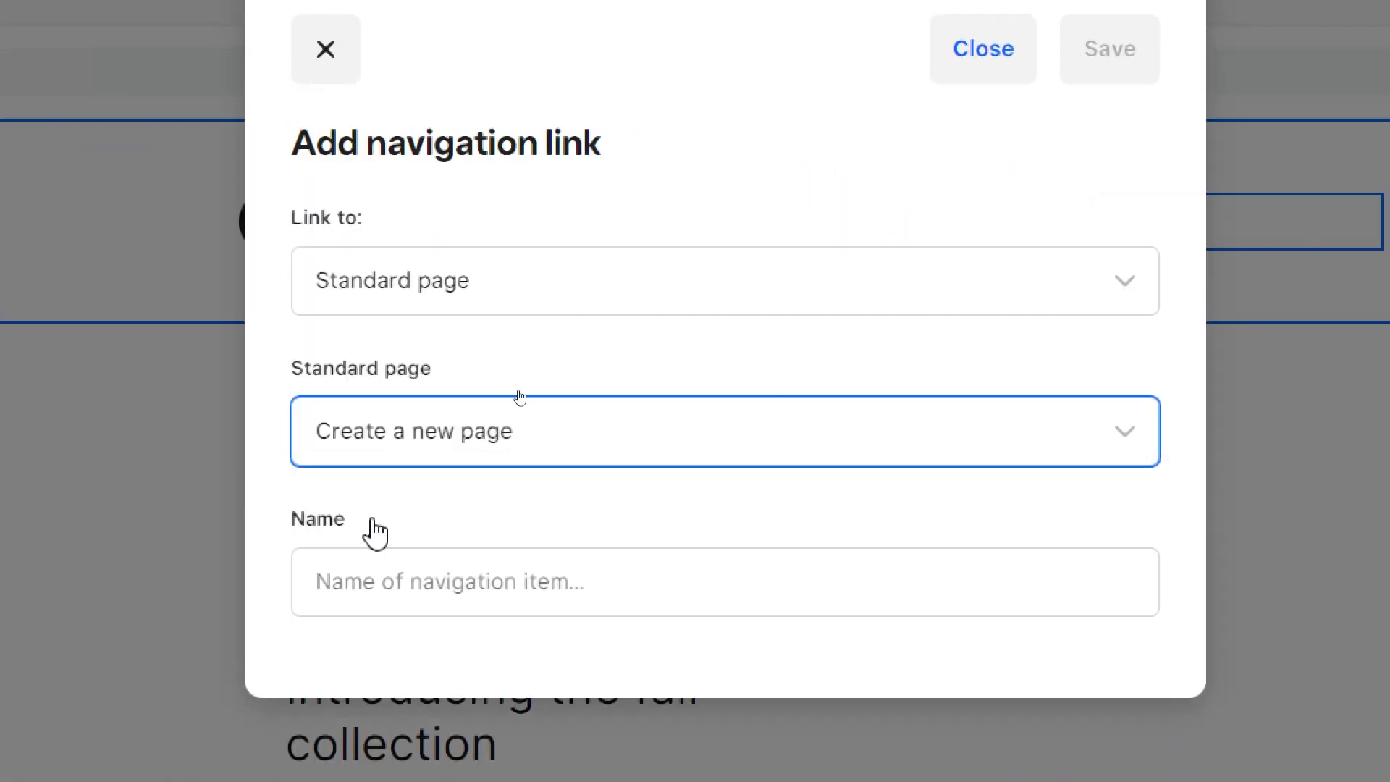
pyautogui.click(514, 565)
pyautogui.write('N')
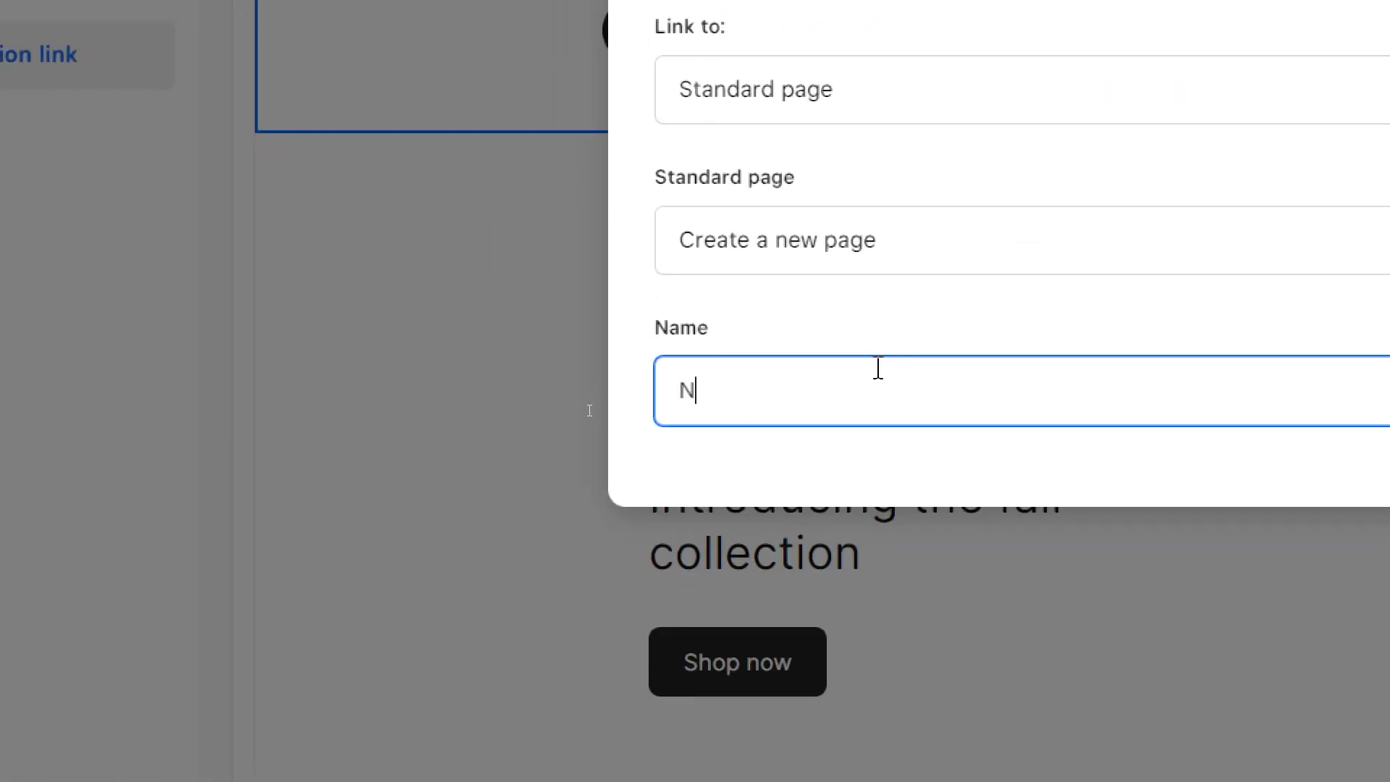
pyautogui.write('ews')
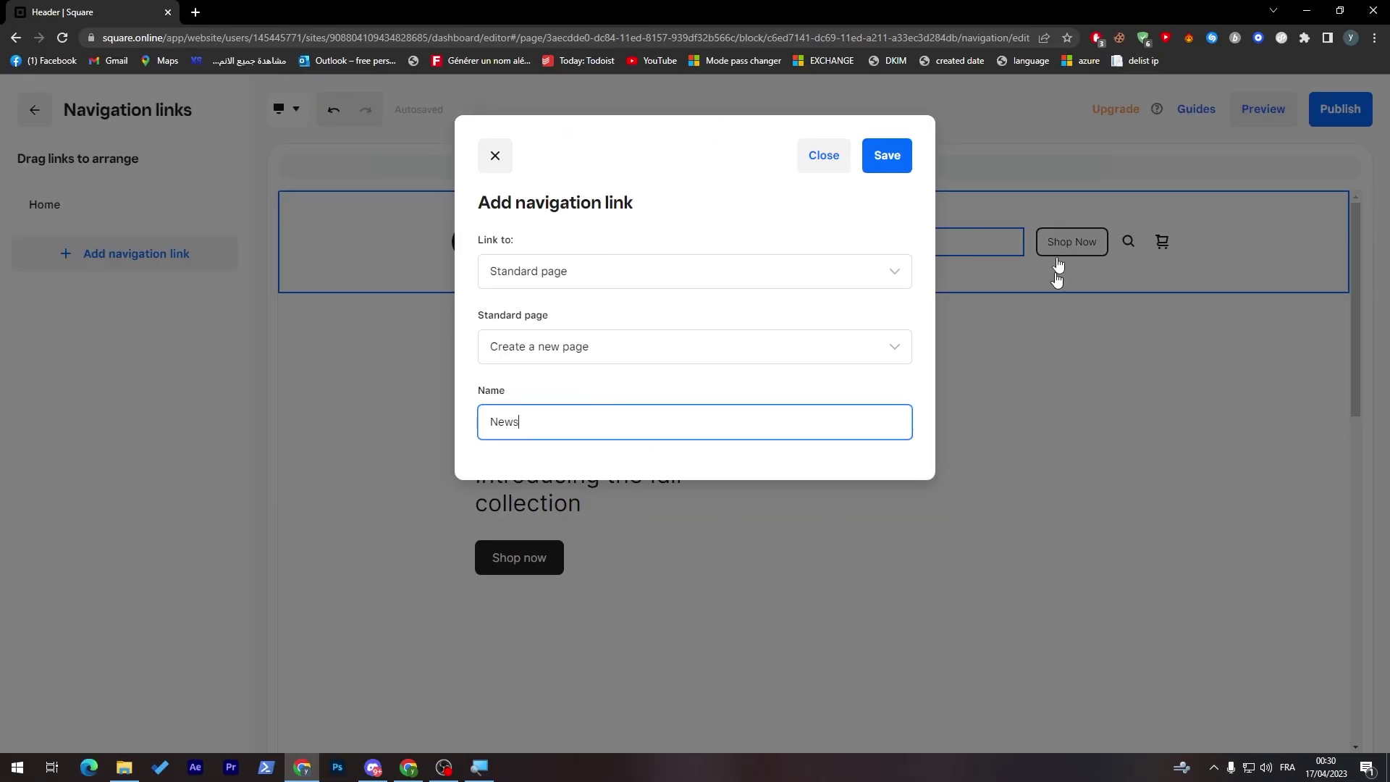
pyautogui.click(896, 161)
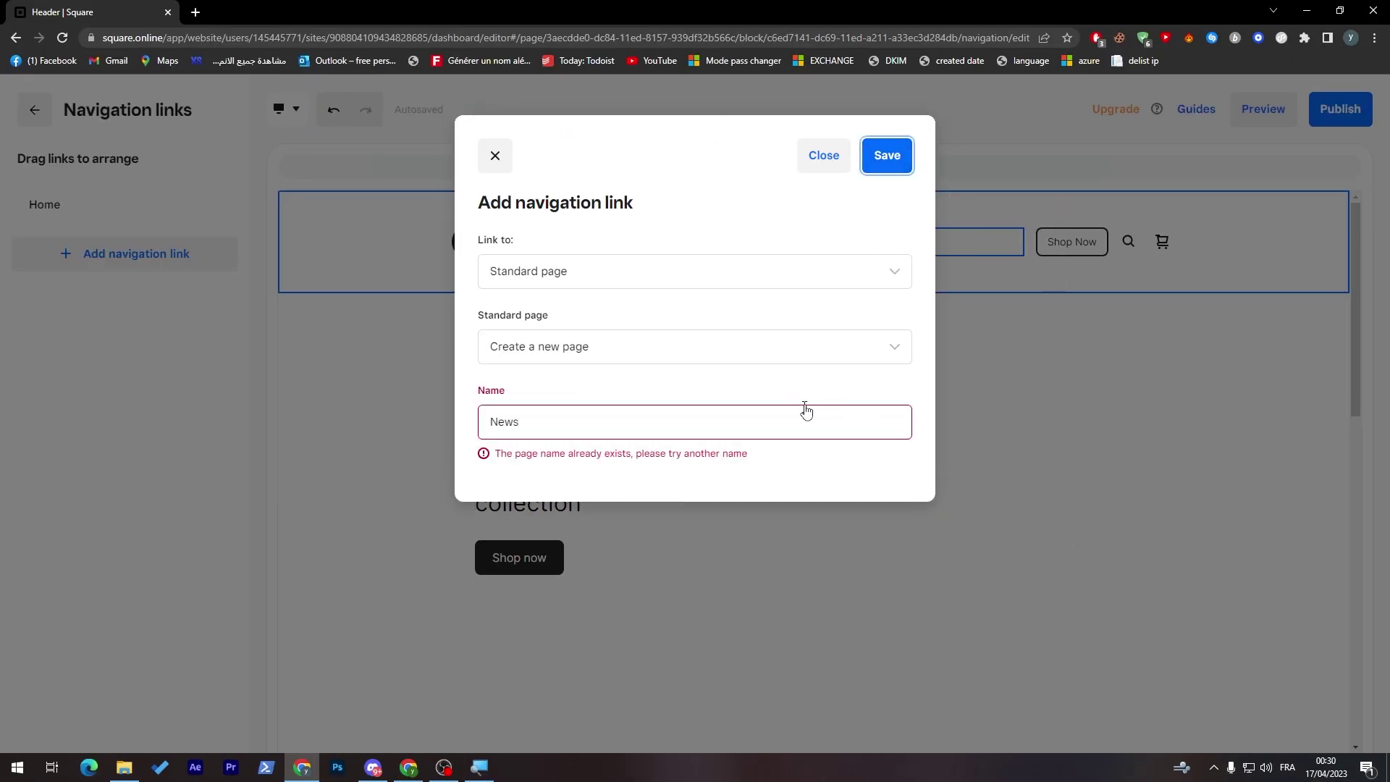
pyautogui.click(605, 354)
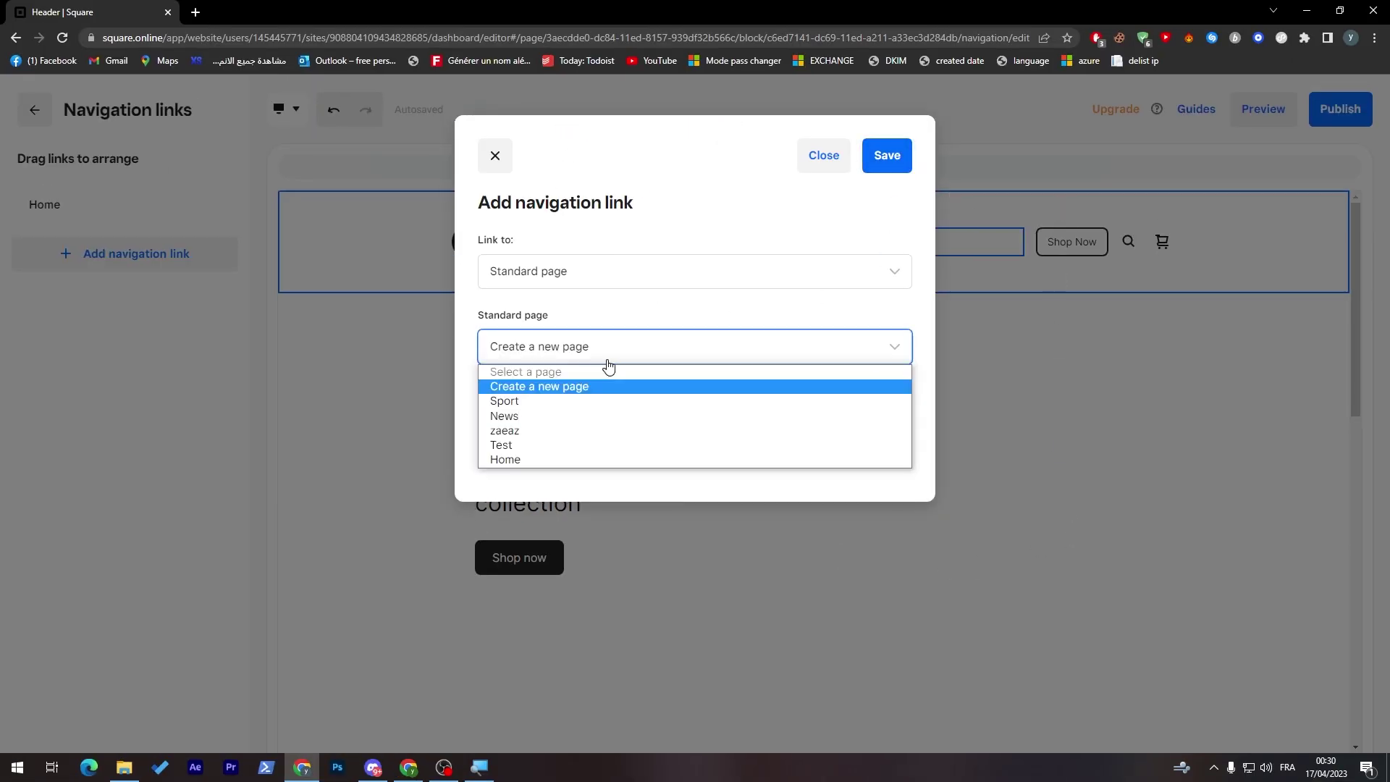
pyautogui.click(573, 388)
pyautogui.click(563, 411)
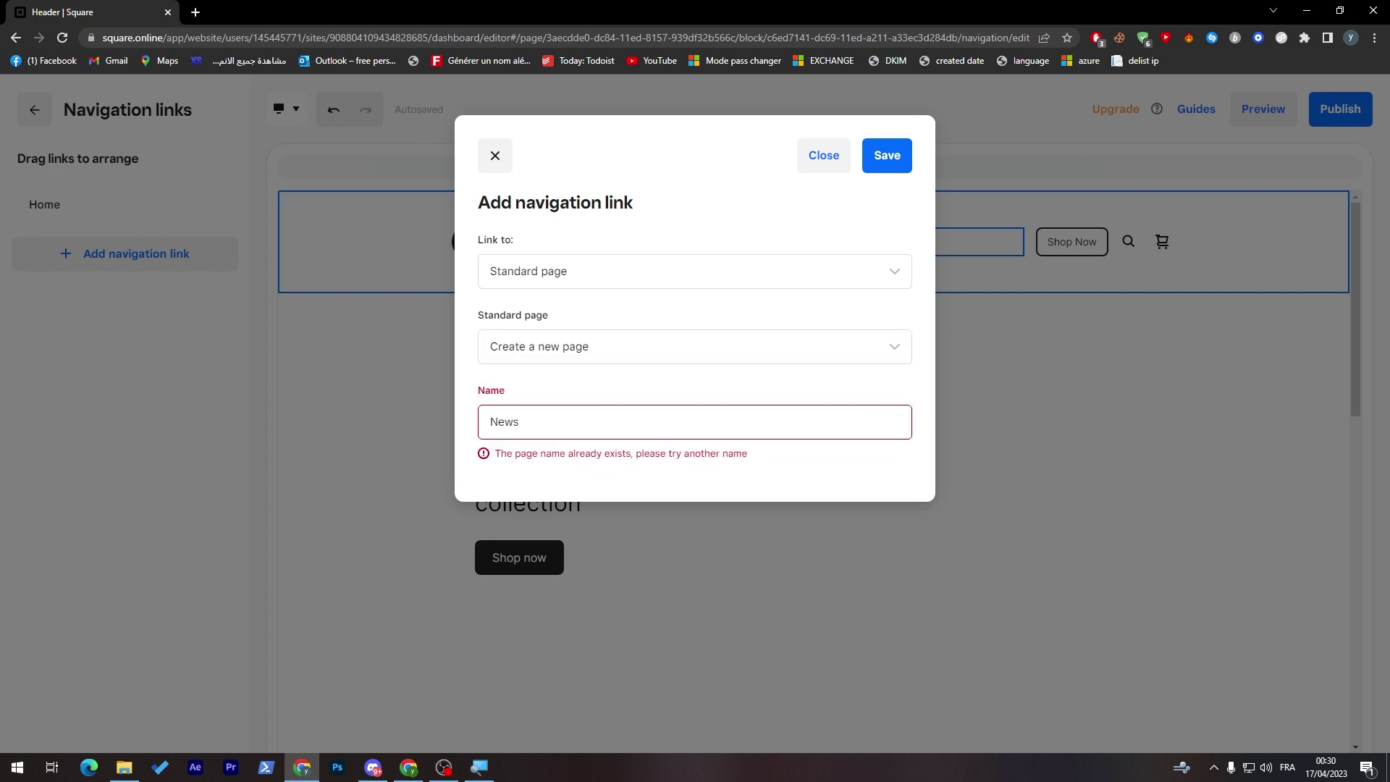
pyautogui.write('s')
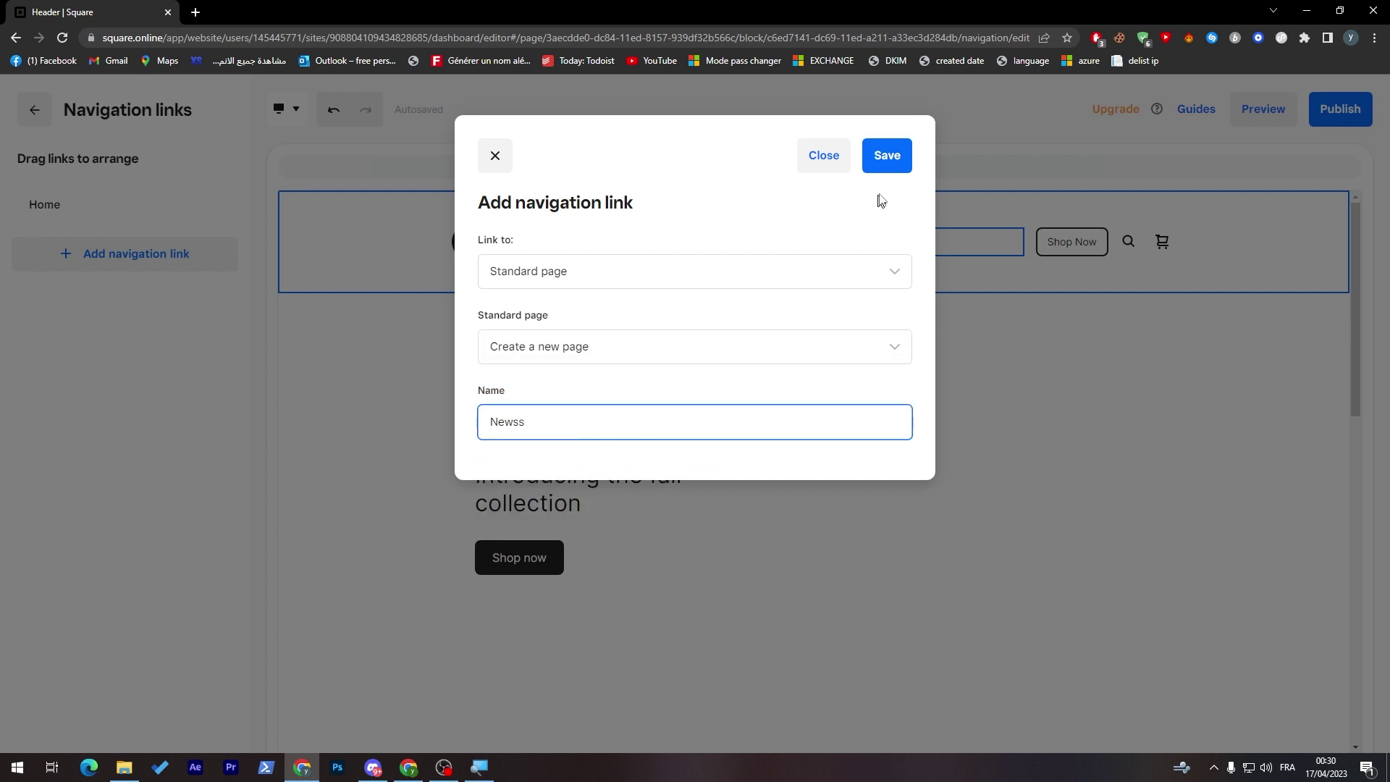
pyautogui.click(883, 162)
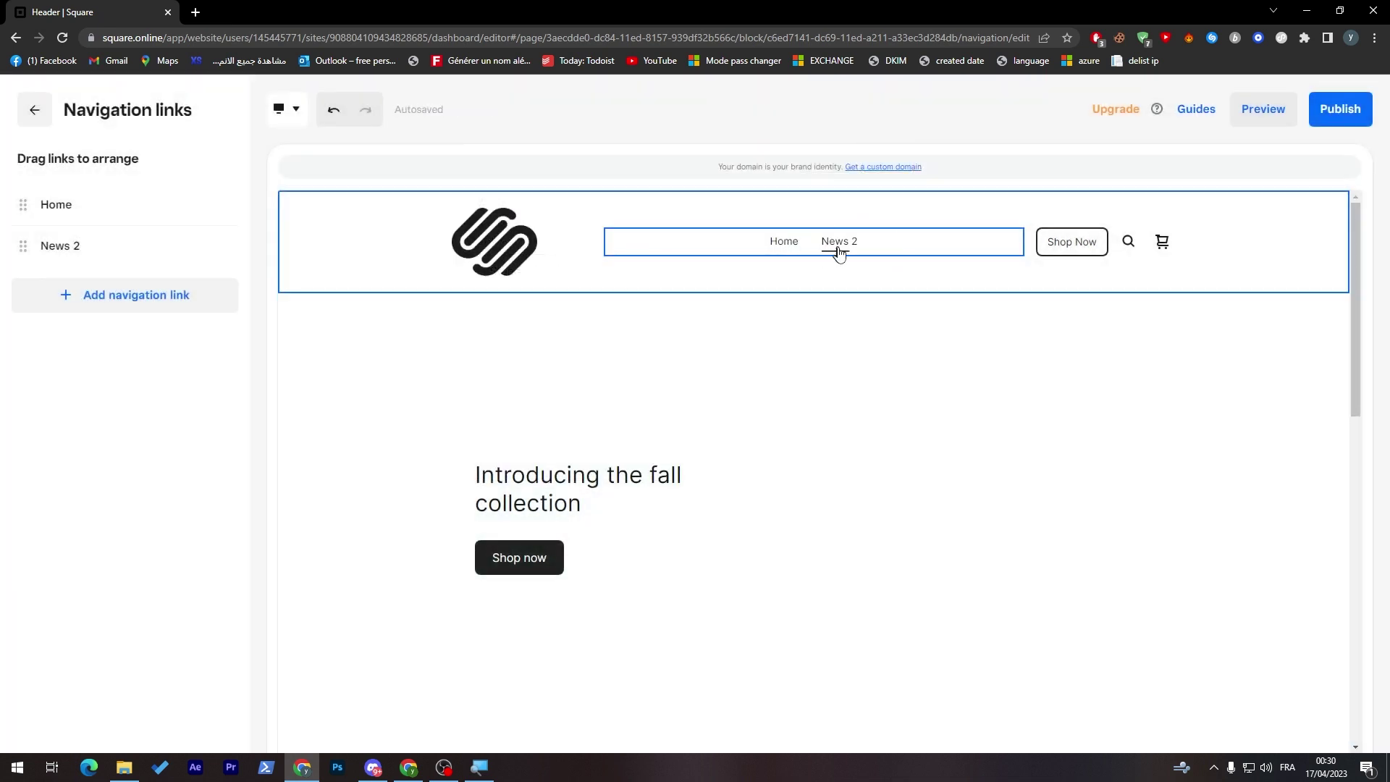
# Step: Add a Fashion navigation link pointing to a newly created page, after News 2
pyautogui.click(129, 302)
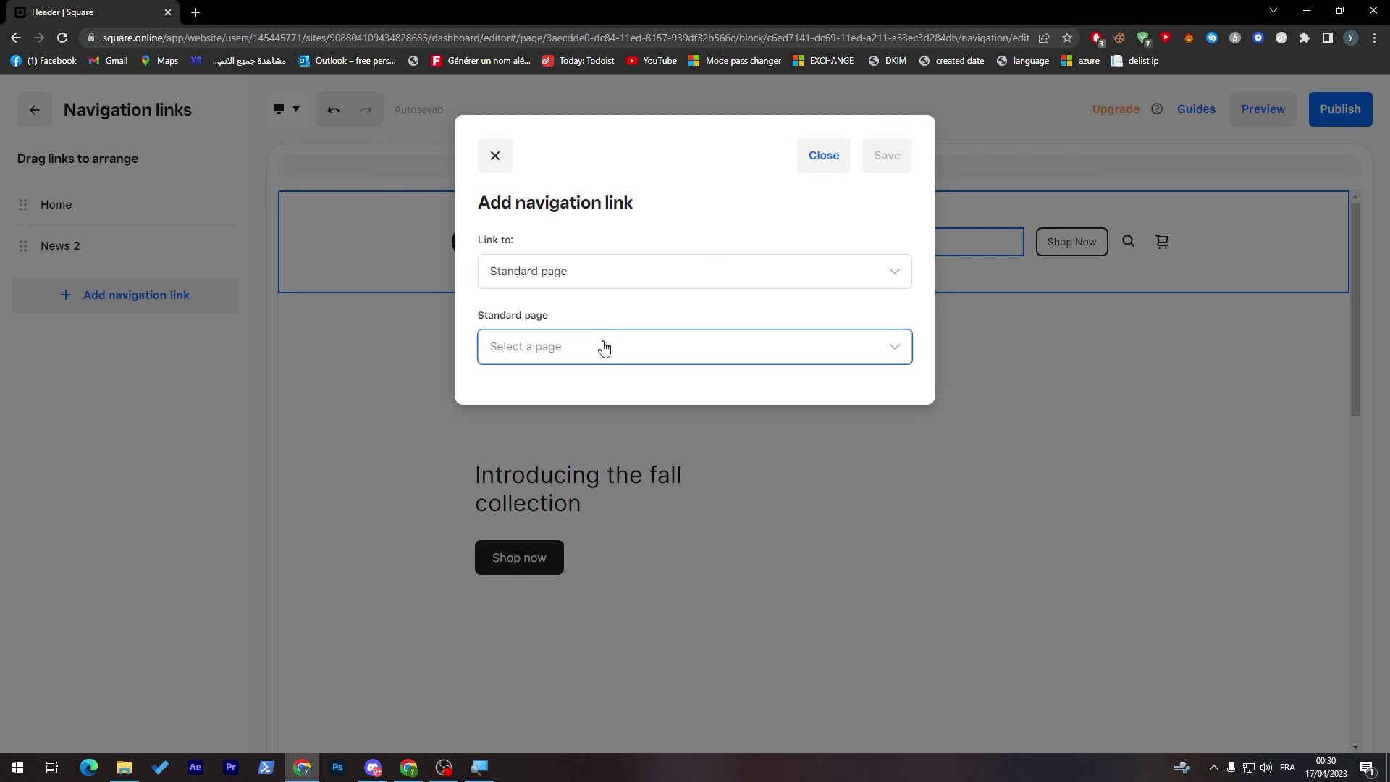
pyautogui.click(602, 345)
pyautogui.click(557, 384)
pyautogui.click(553, 407)
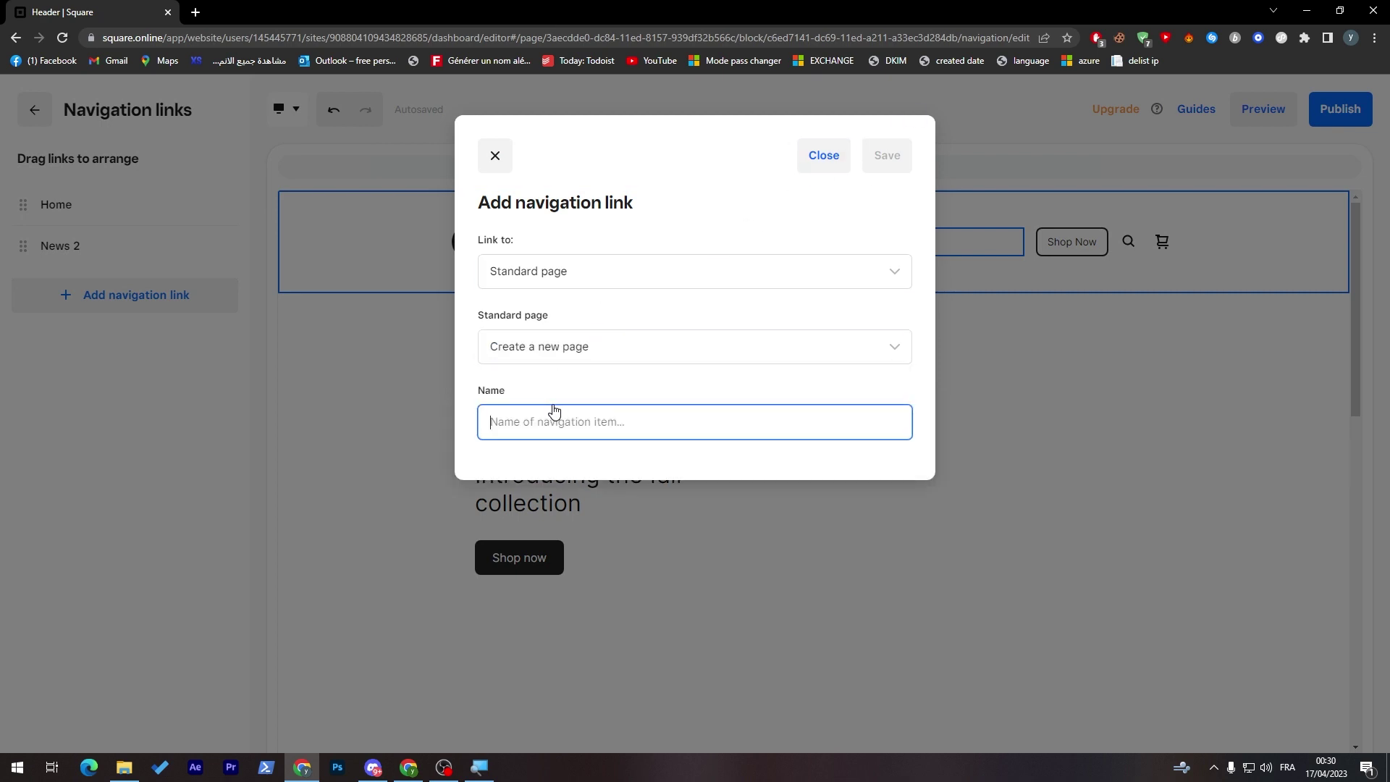
pyautogui.write('Fashion')
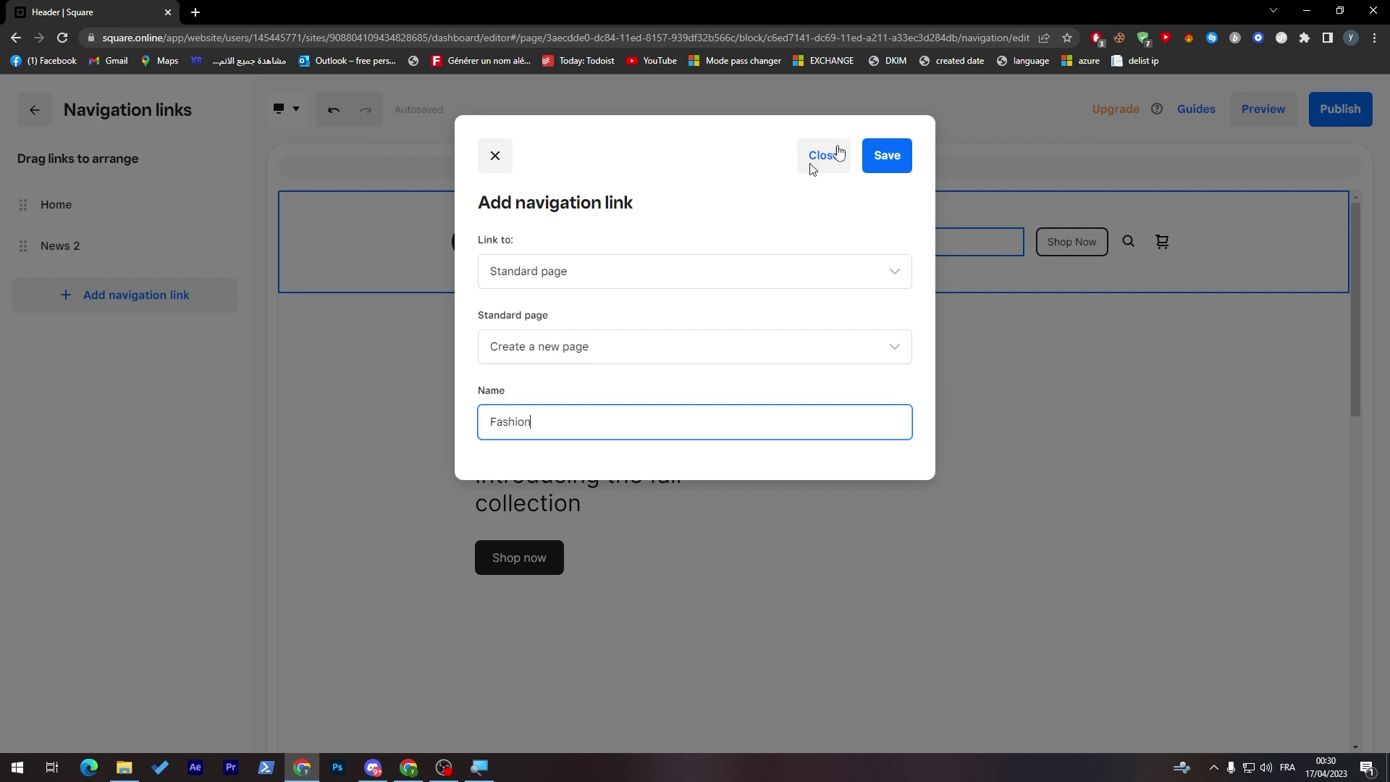
pyautogui.click(888, 155)
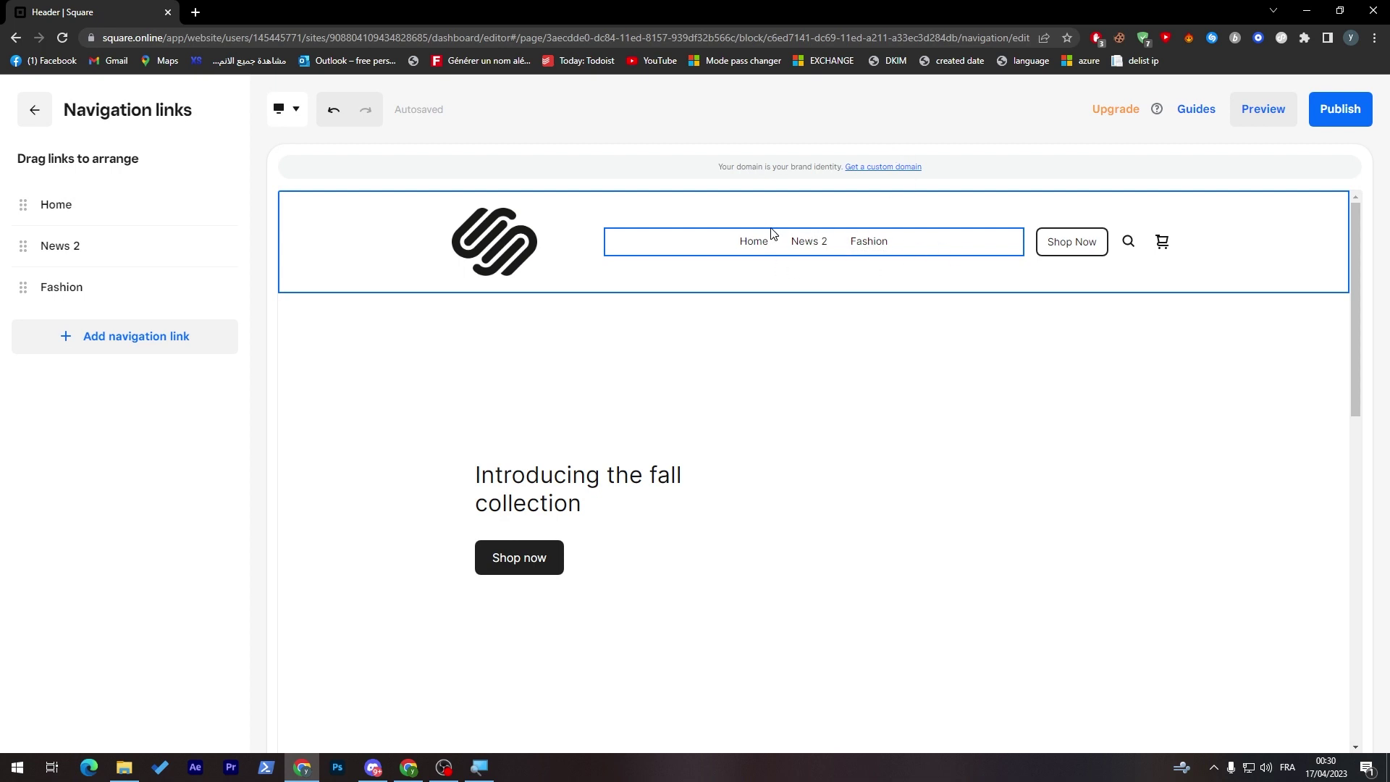
pyautogui.moveTo(105, 278)
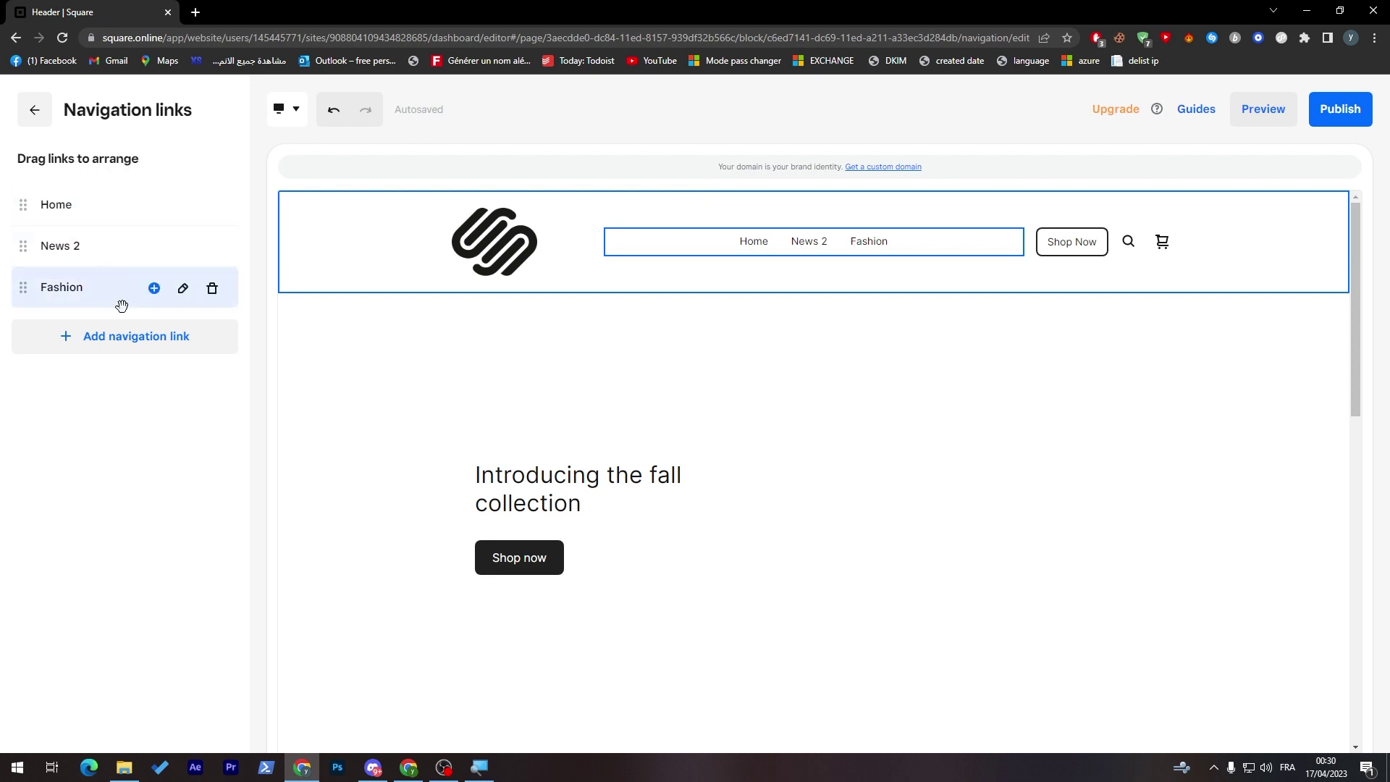
pyautogui.moveTo(122, 302); pyautogui.dragTo(5, 319)
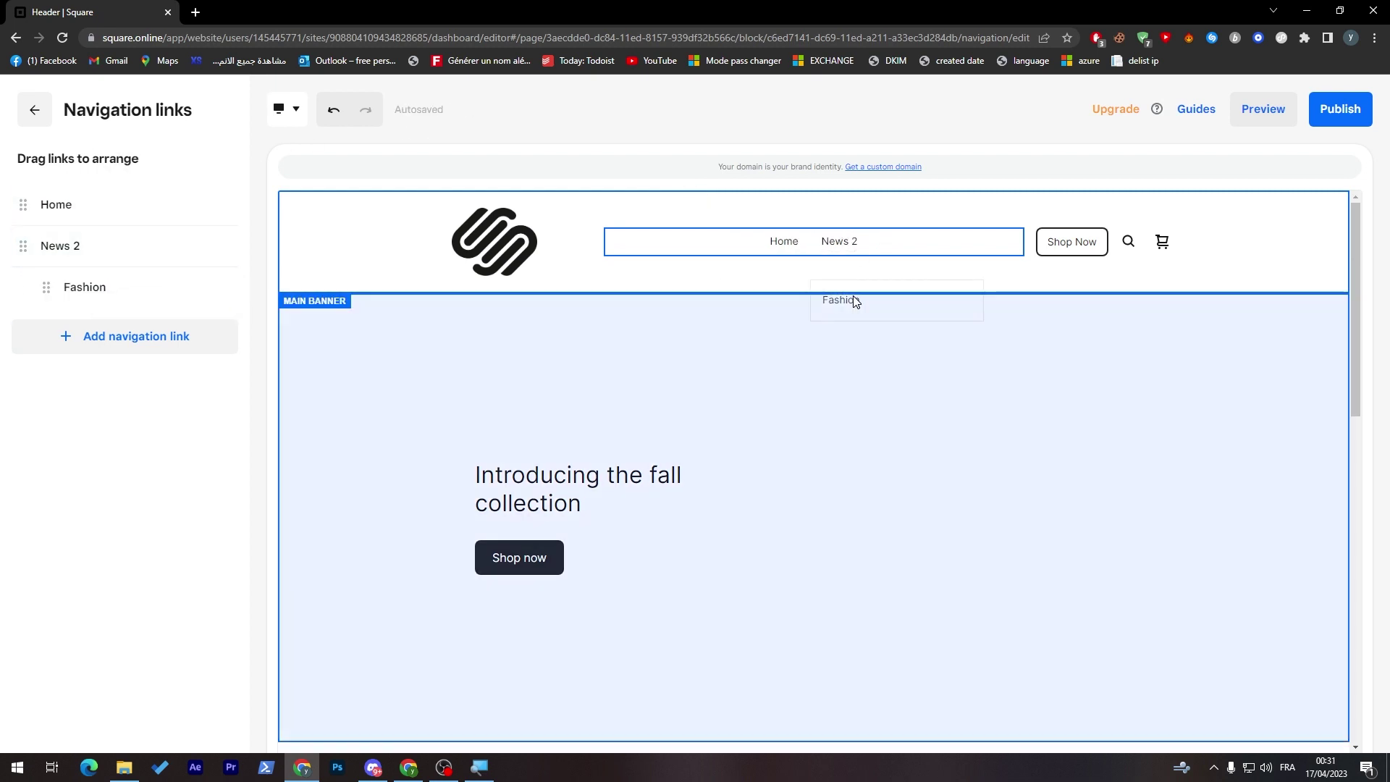
pyautogui.moveTo(149, 269)
pyautogui.moveTo(148, 286); pyautogui.dragTo(22, 304)
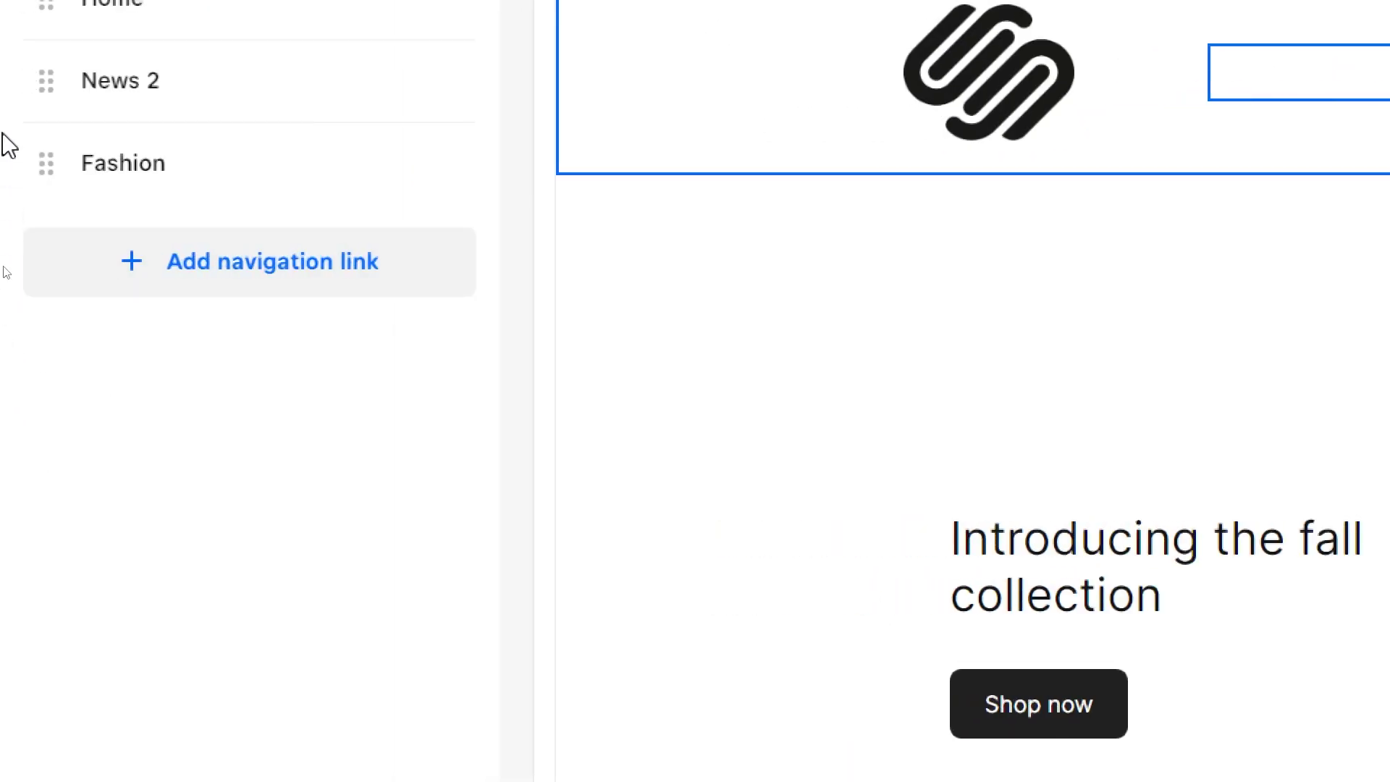
# Step: Add a sub-link under News 2 to the Fashion standard page and go back to Header settings
pyautogui.click(311, 286)
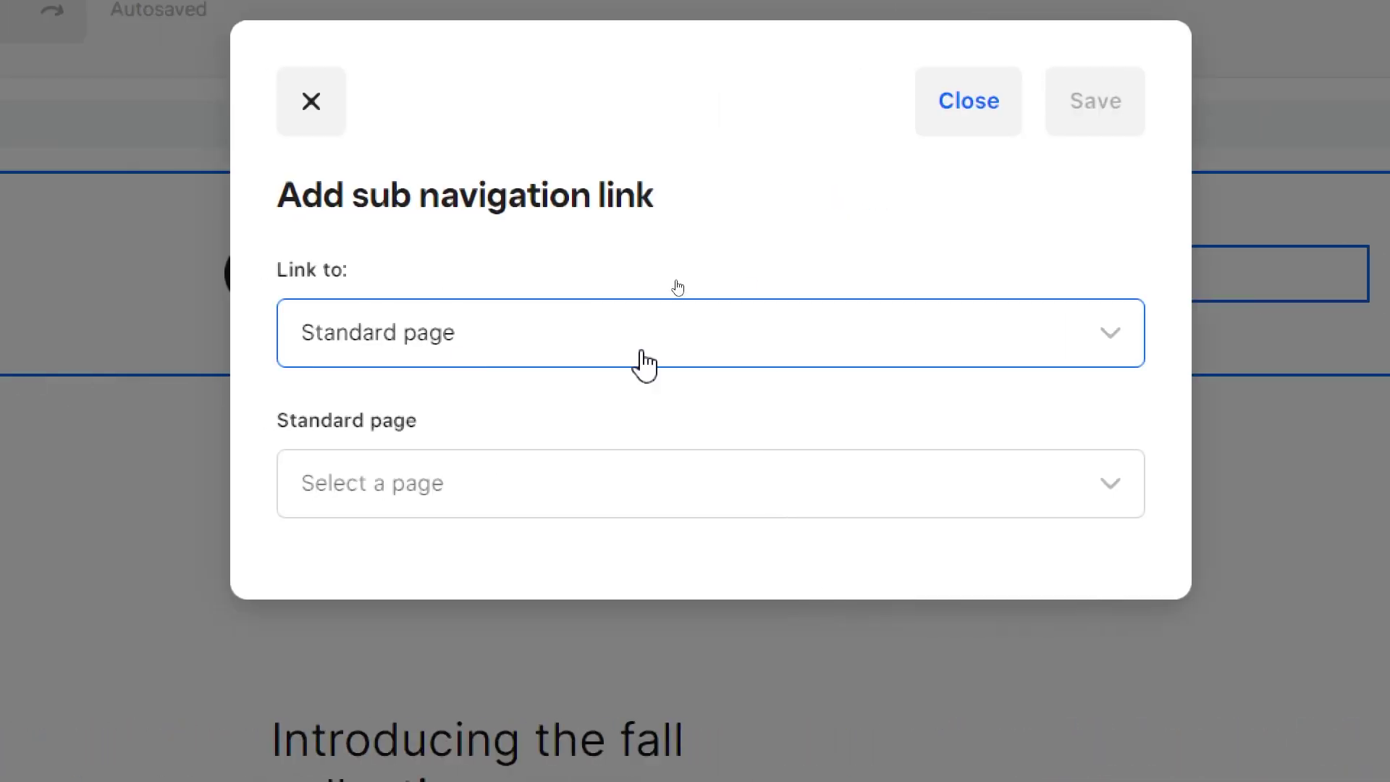
pyautogui.click(644, 365)
pyautogui.click(490, 374)
pyautogui.click(514, 503)
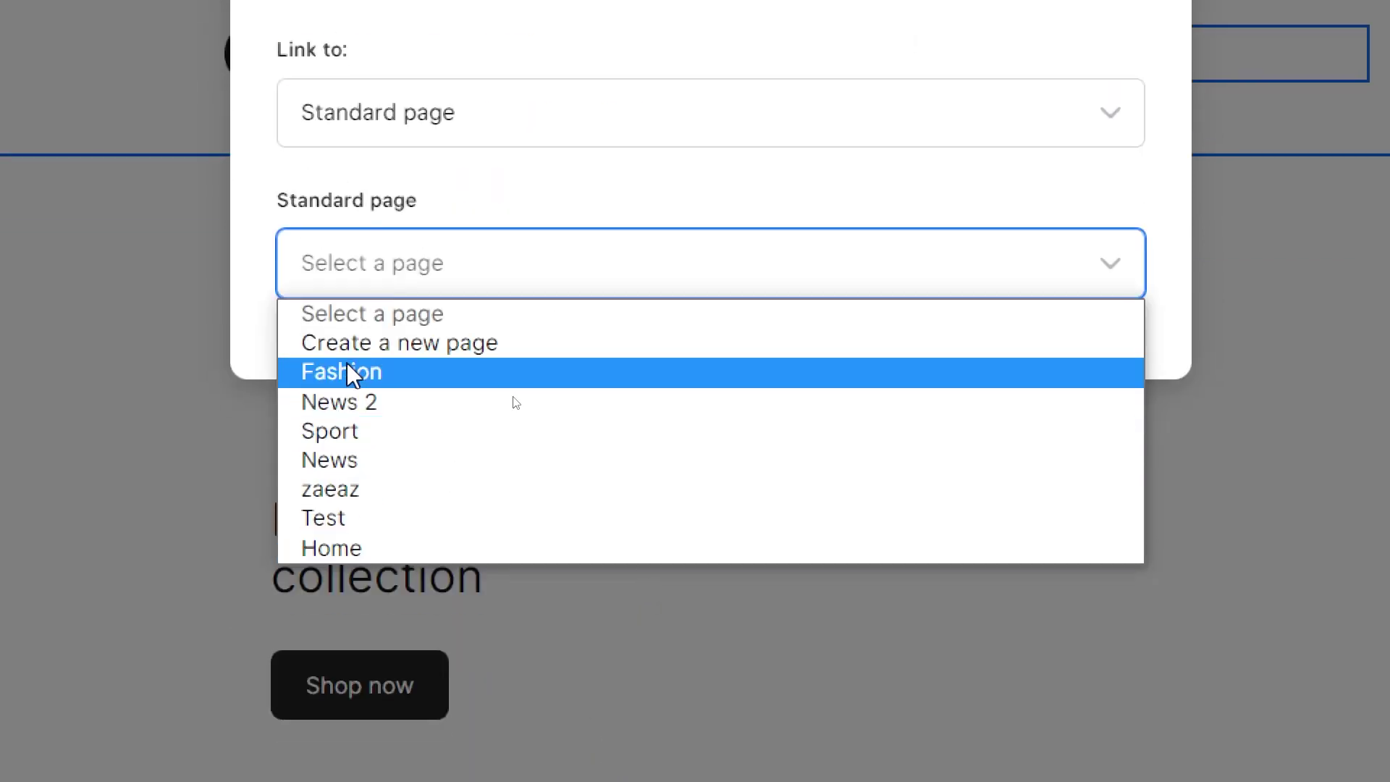
pyautogui.click(350, 372)
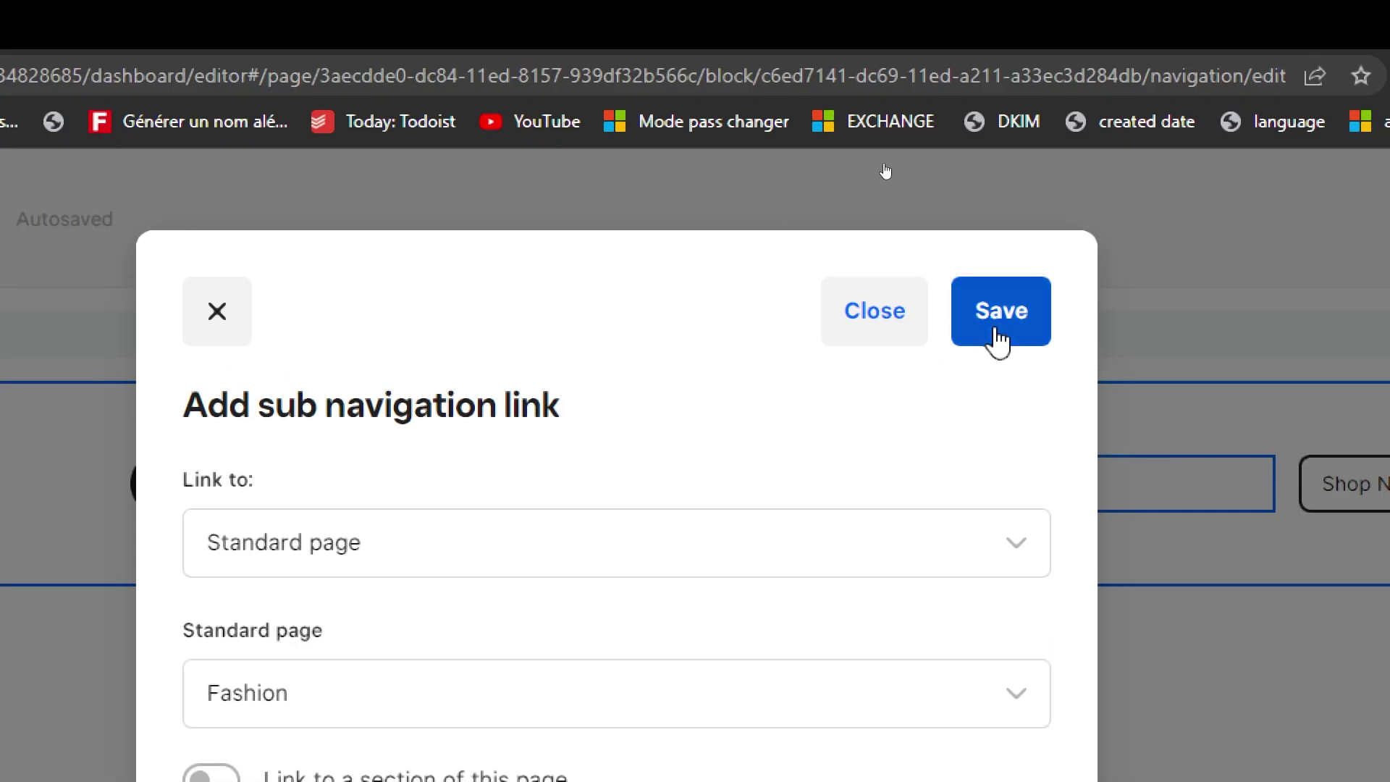
pyautogui.click(999, 311)
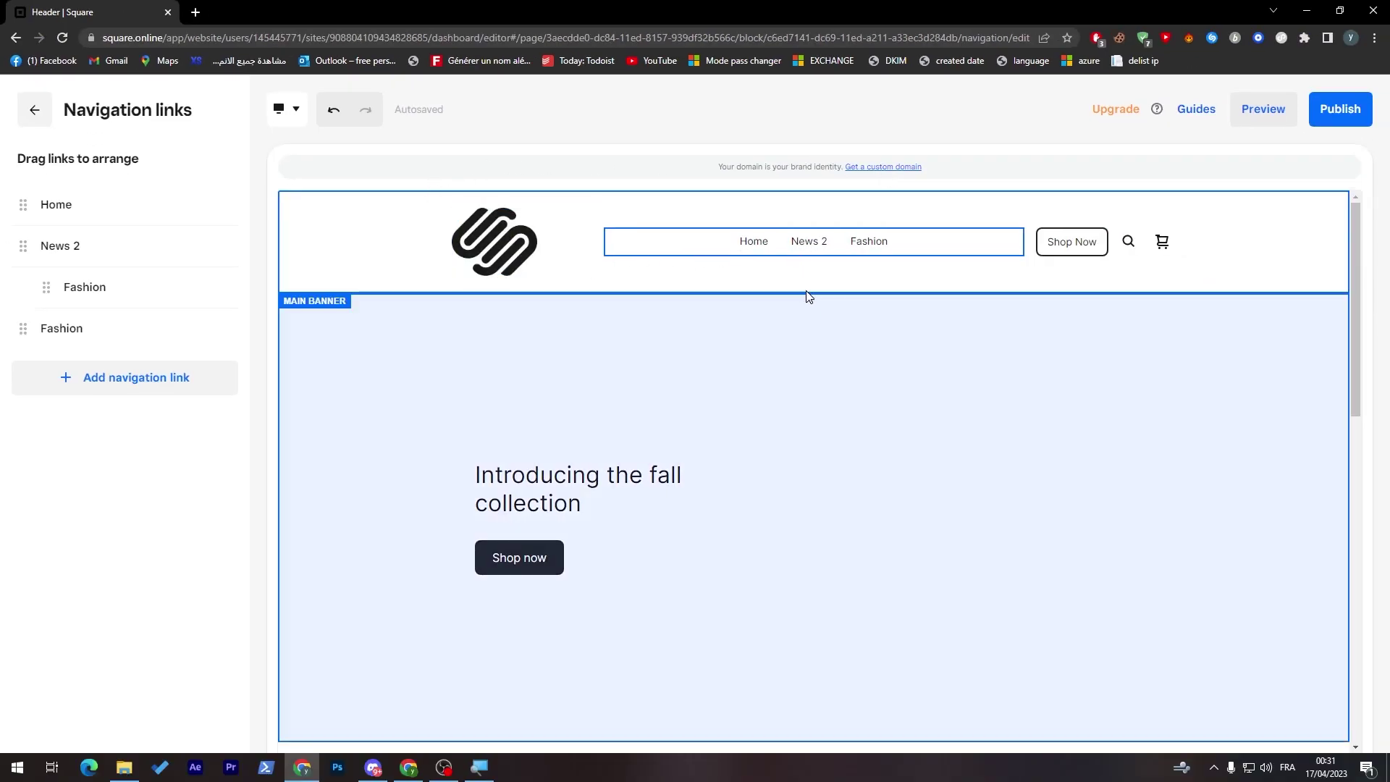
pyautogui.moveTo(808, 243)
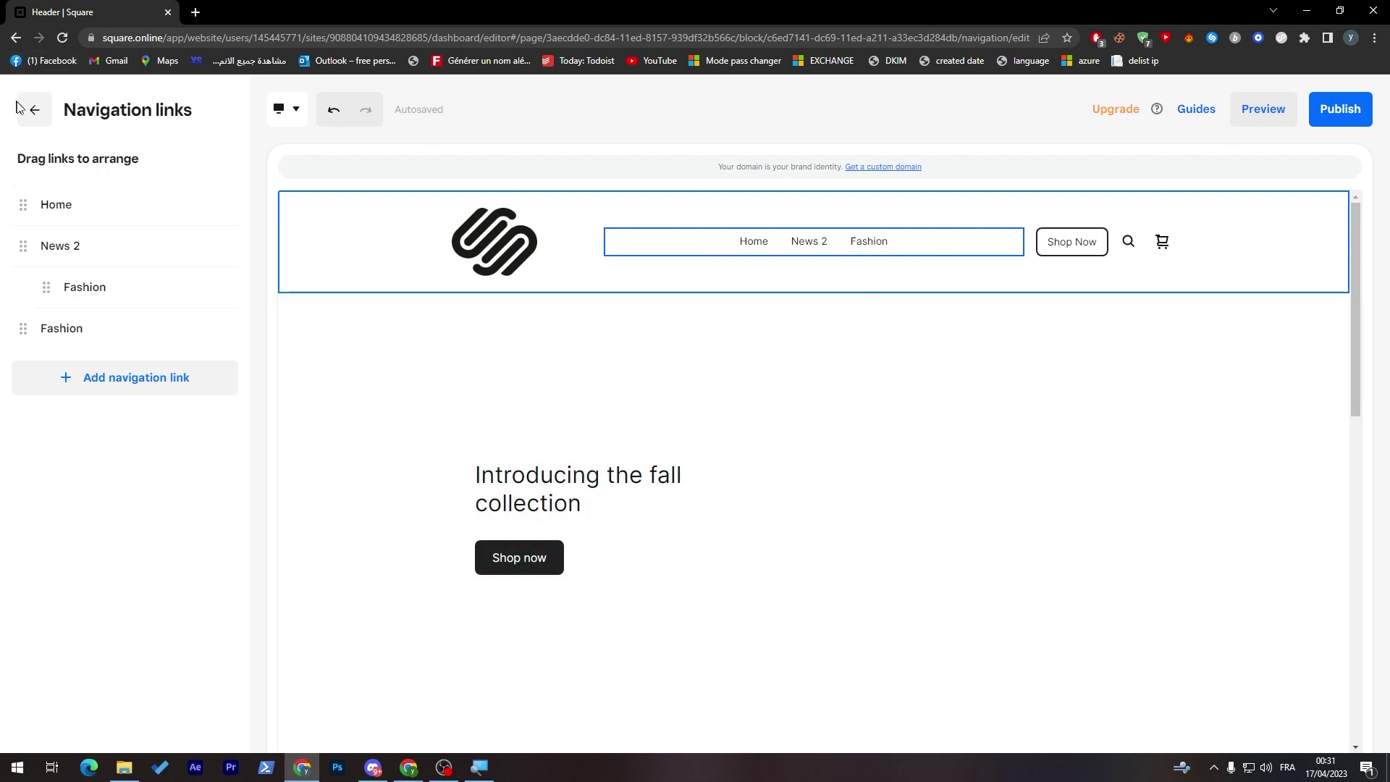
pyautogui.click(21, 109)
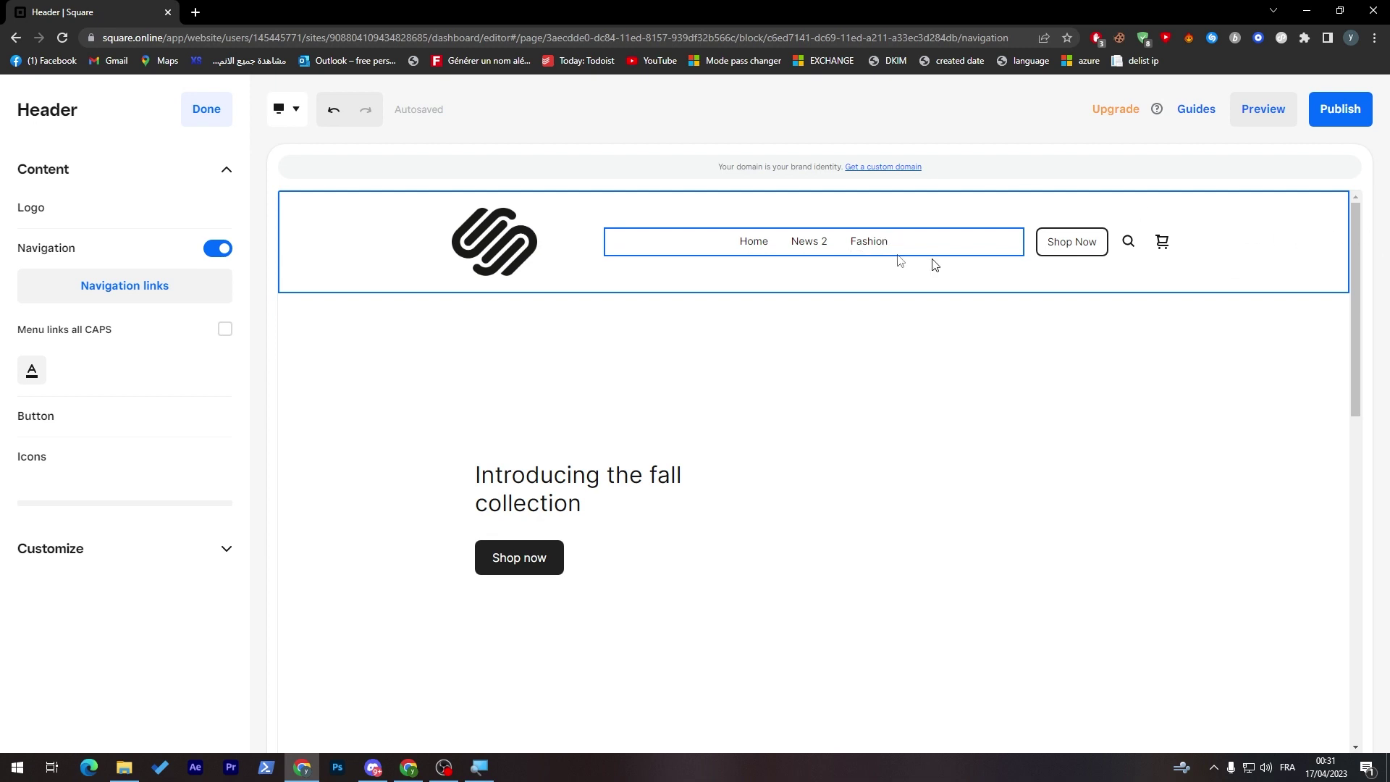
# Step: Try all-caps and a suggested colour for menu links, then keep normal case and the original colour
pyautogui.moveTo(1353, 269); pyautogui.dragTo(1299, 348)
pyautogui.scroll(5, 1299, 347)
pyautogui.click(209, 335)
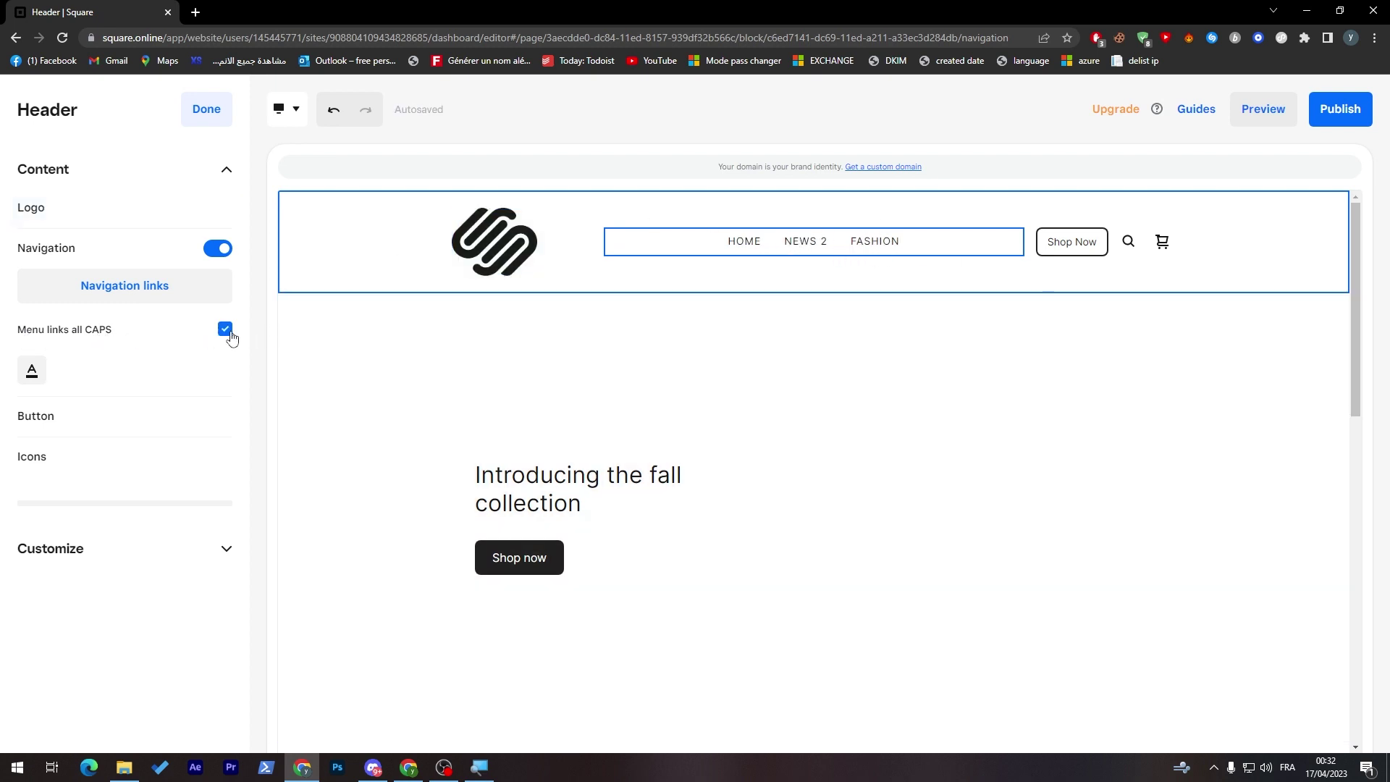
pyautogui.click(228, 334)
pyautogui.click(32, 371)
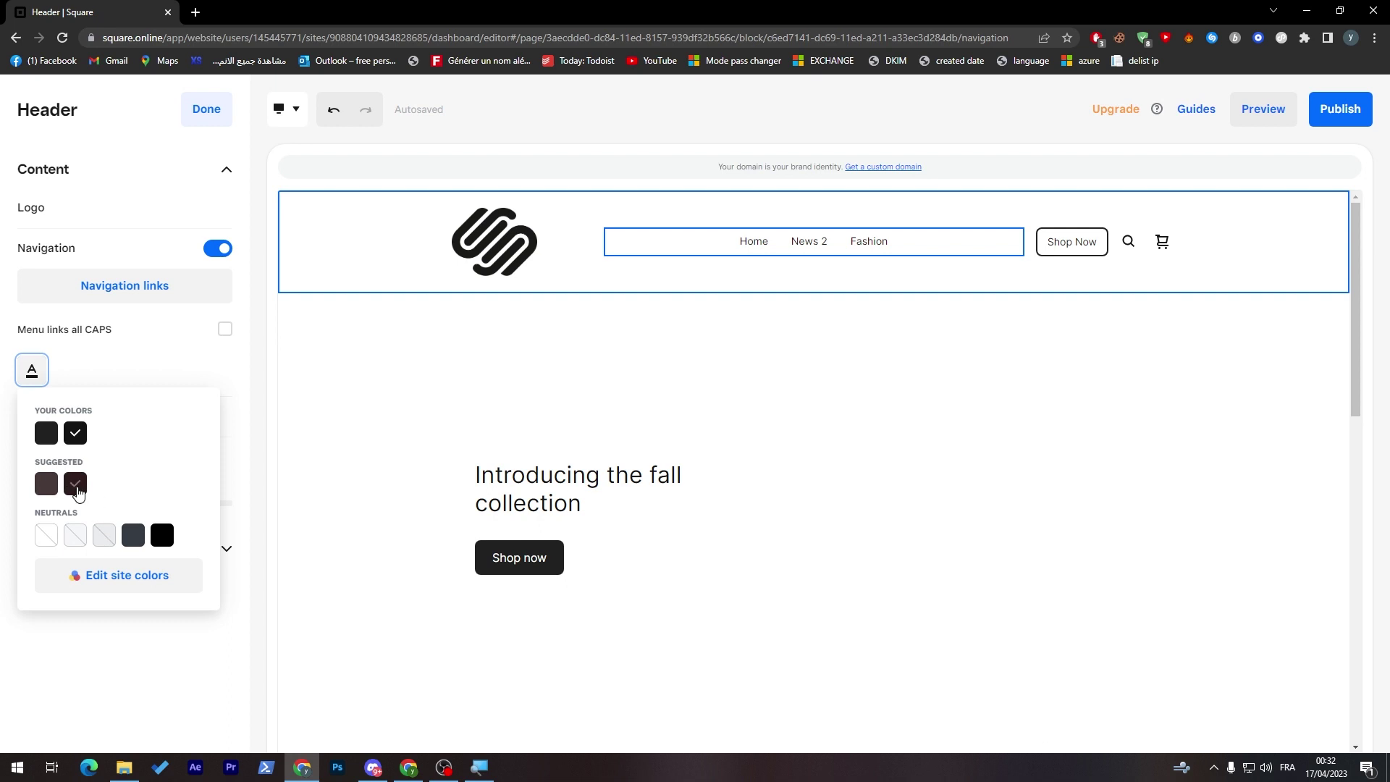
pyautogui.click(77, 486)
pyautogui.click(75, 434)
pyautogui.click(171, 372)
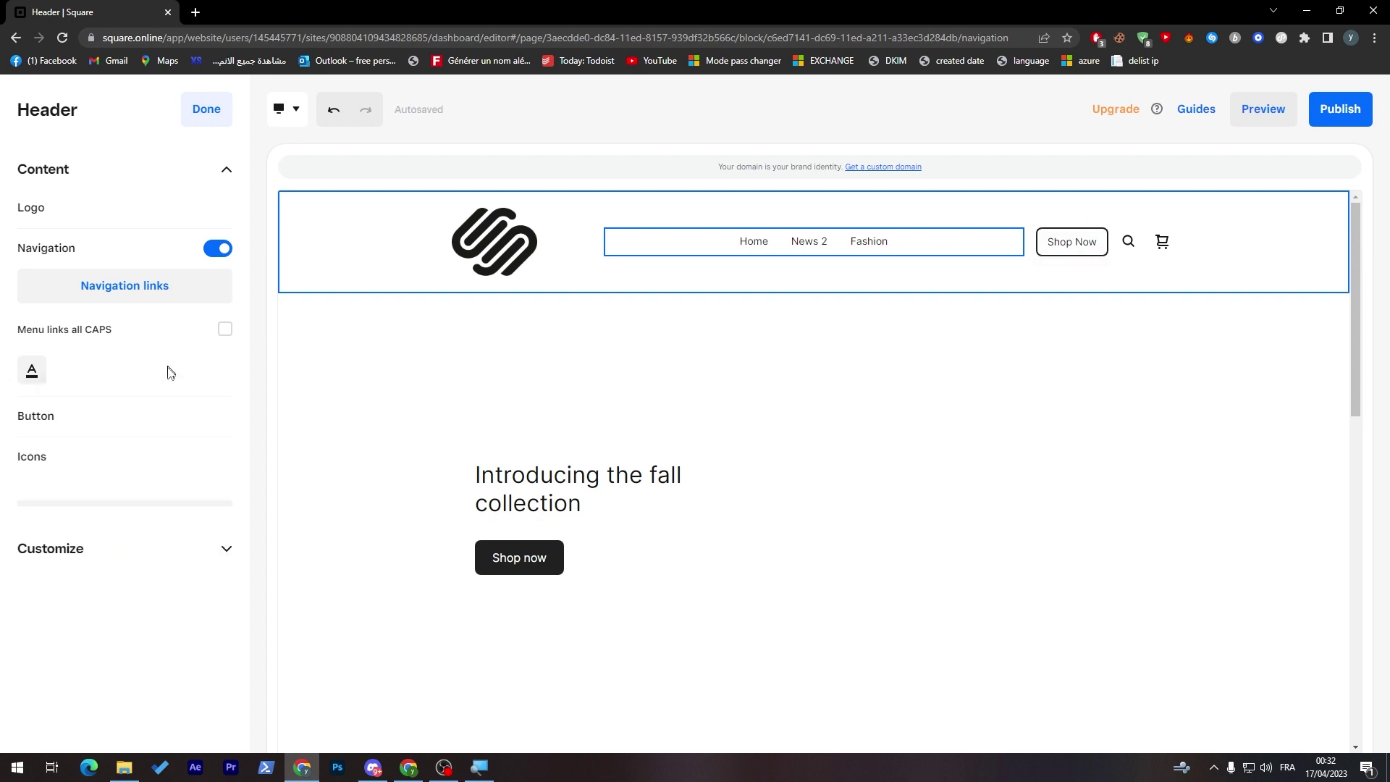
pyautogui.click(53, 434)
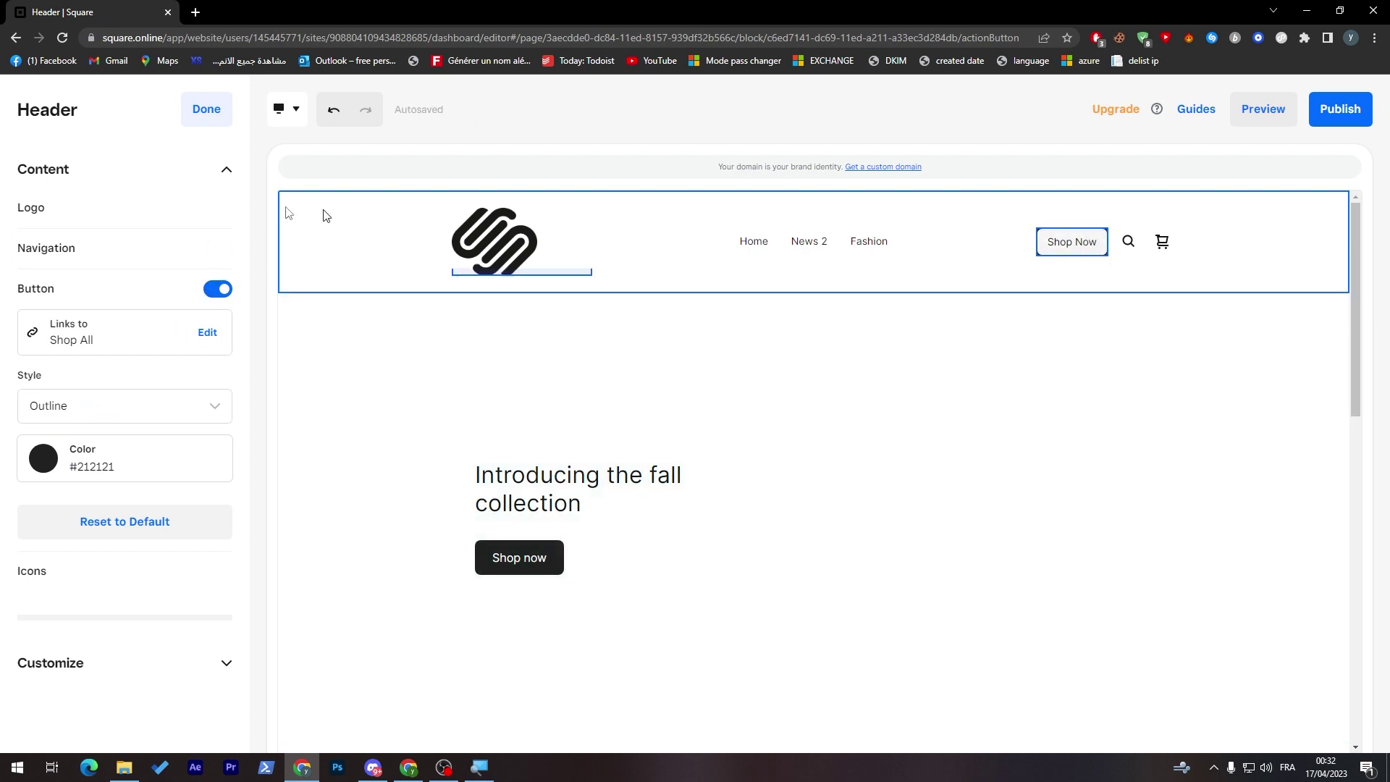
# Step: Confirm the Shop Now button stays shown in the header and still links to Shop All
pyautogui.click(225, 284)
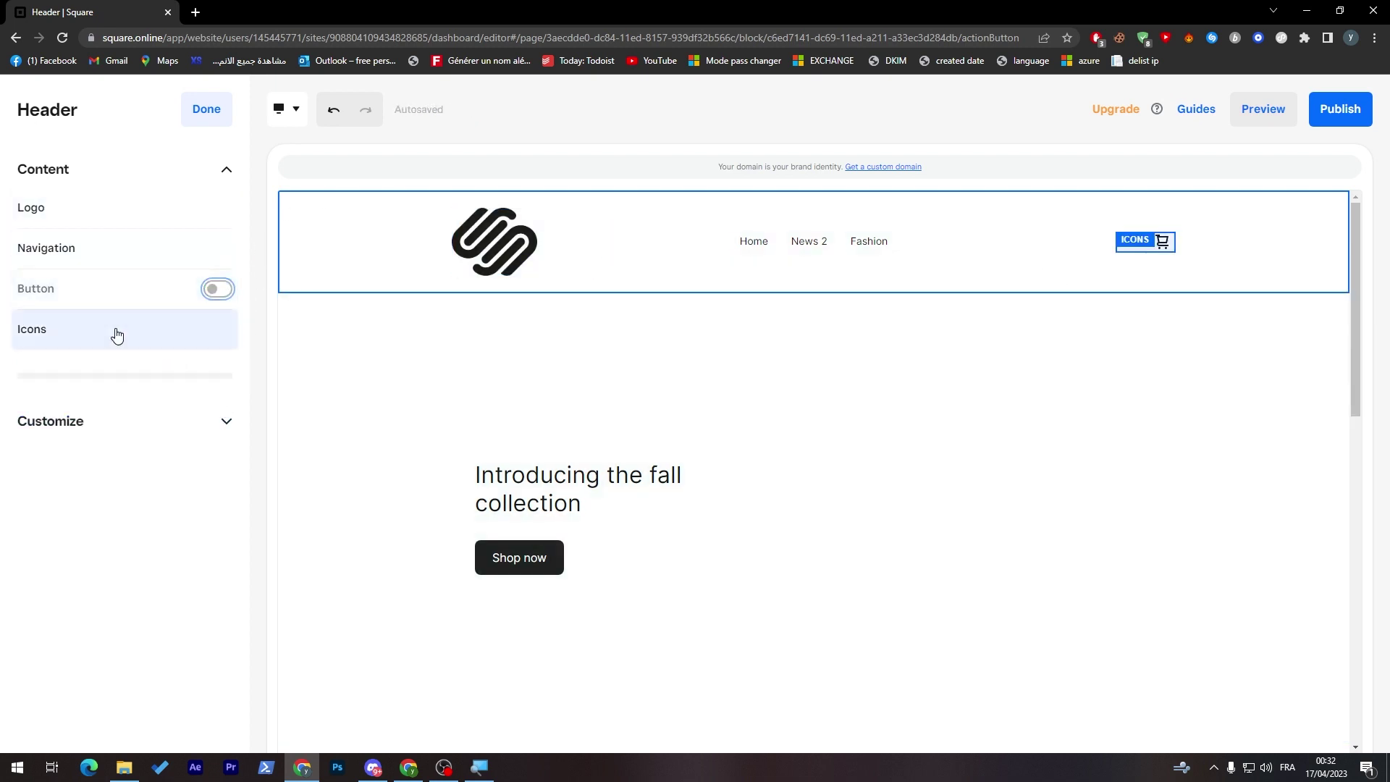
pyautogui.click(221, 289)
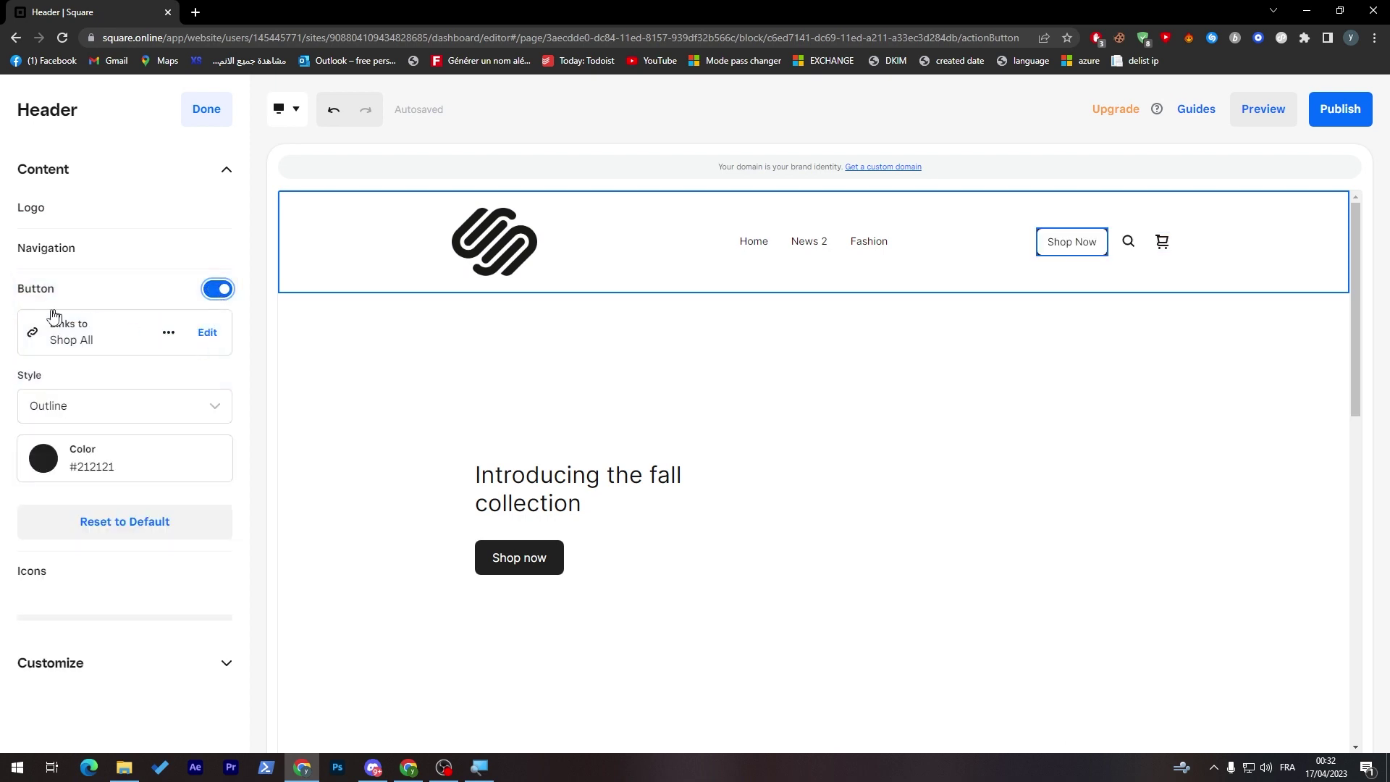
pyautogui.click(69, 349)
pyautogui.click(572, 272)
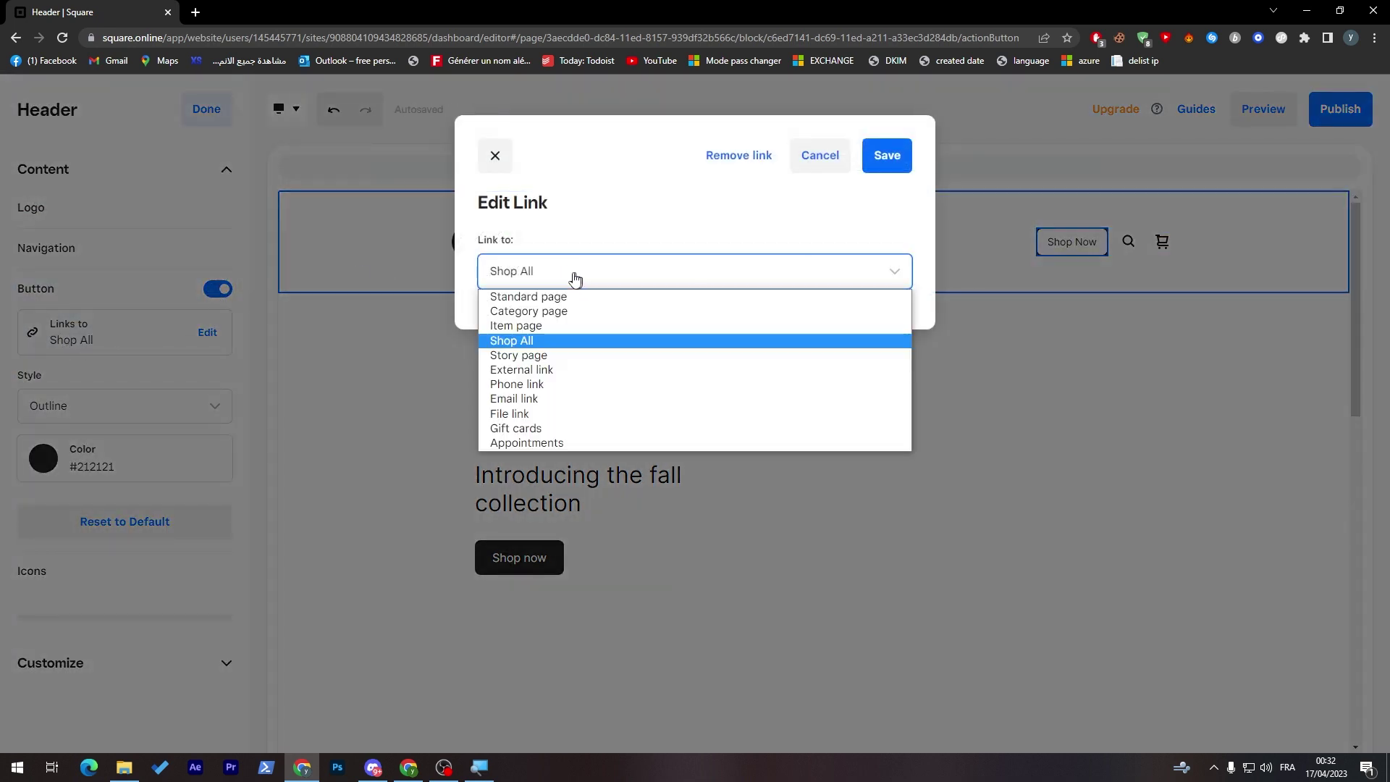
pyautogui.click(566, 273)
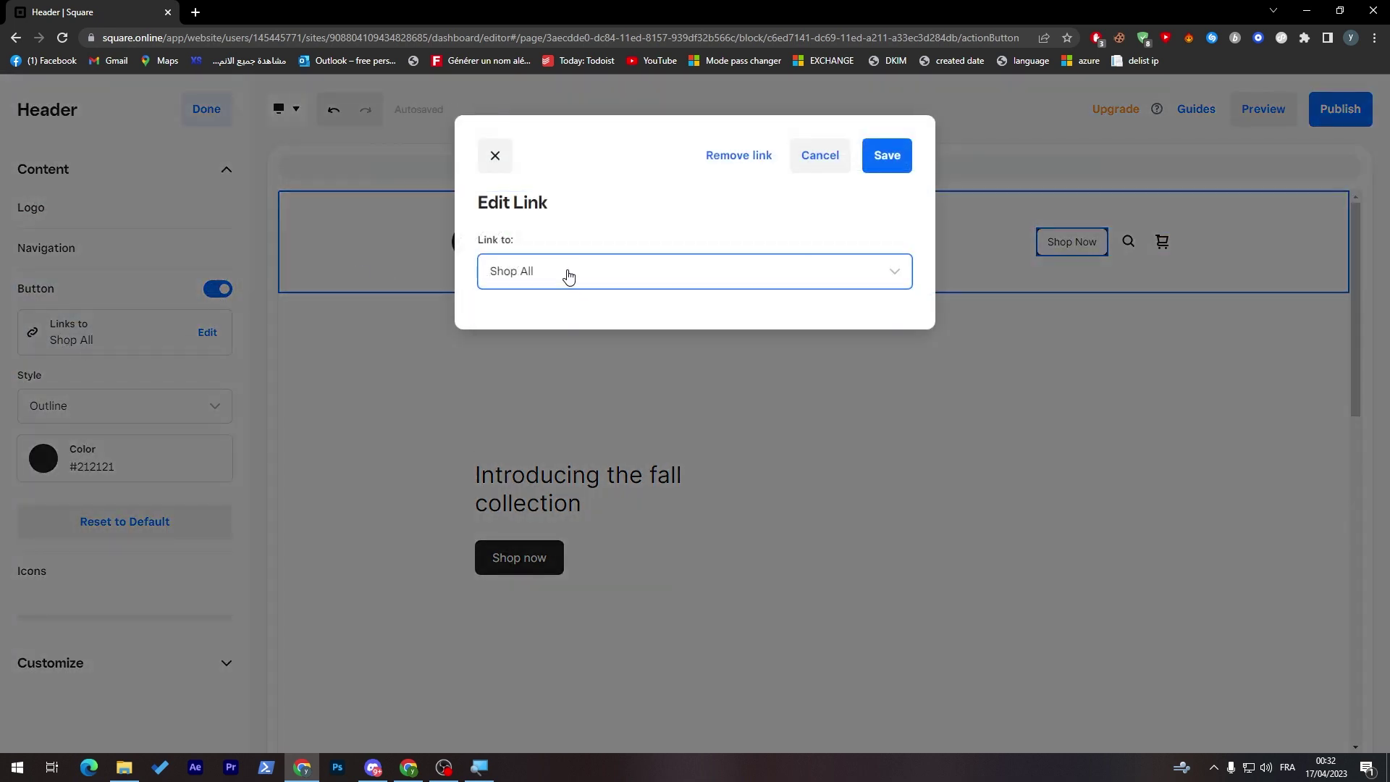
pyautogui.click(483, 152)
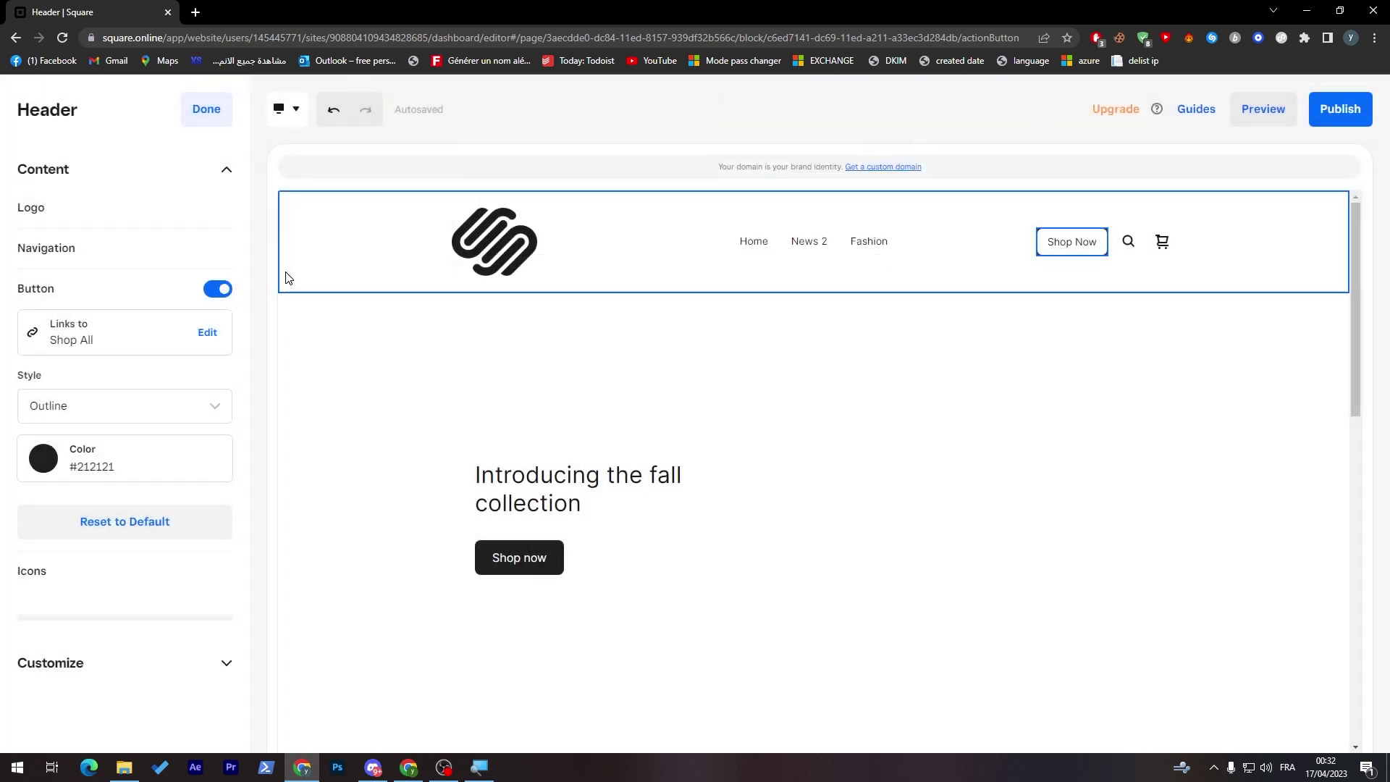
pyautogui.click(47, 568)
# Step: Hide the cart icon and the search icon from the header, confirming each
pyautogui.click(226, 403)
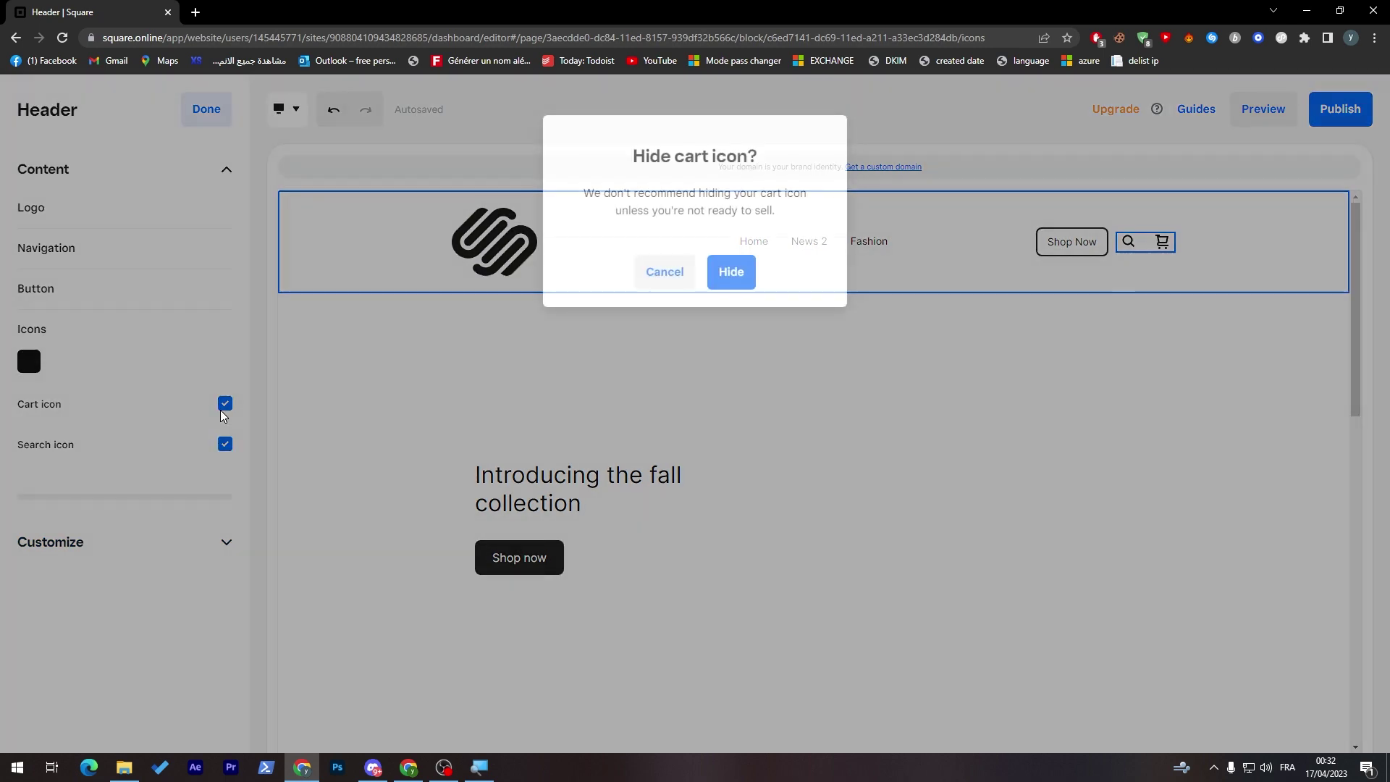
pyautogui.click(717, 279)
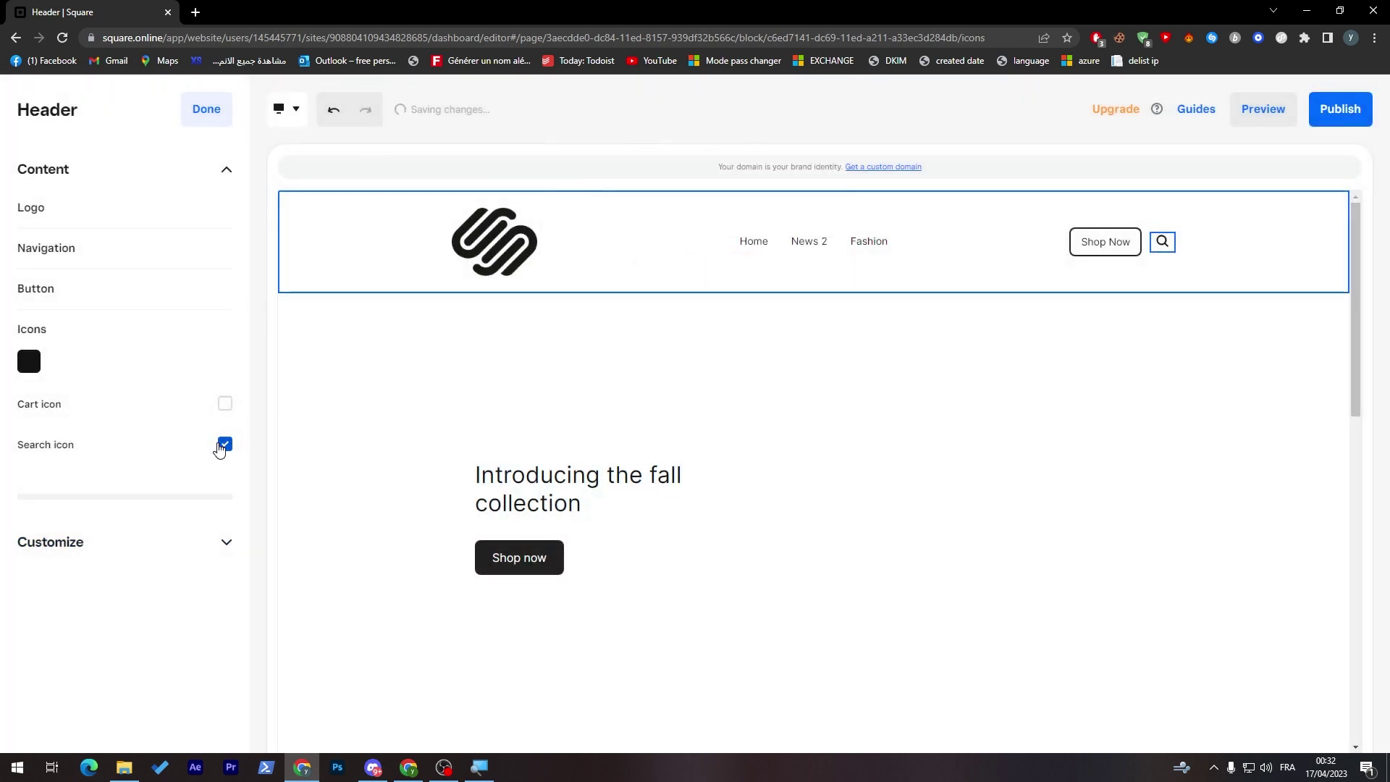
pyautogui.click(224, 444)
pyautogui.click(747, 275)
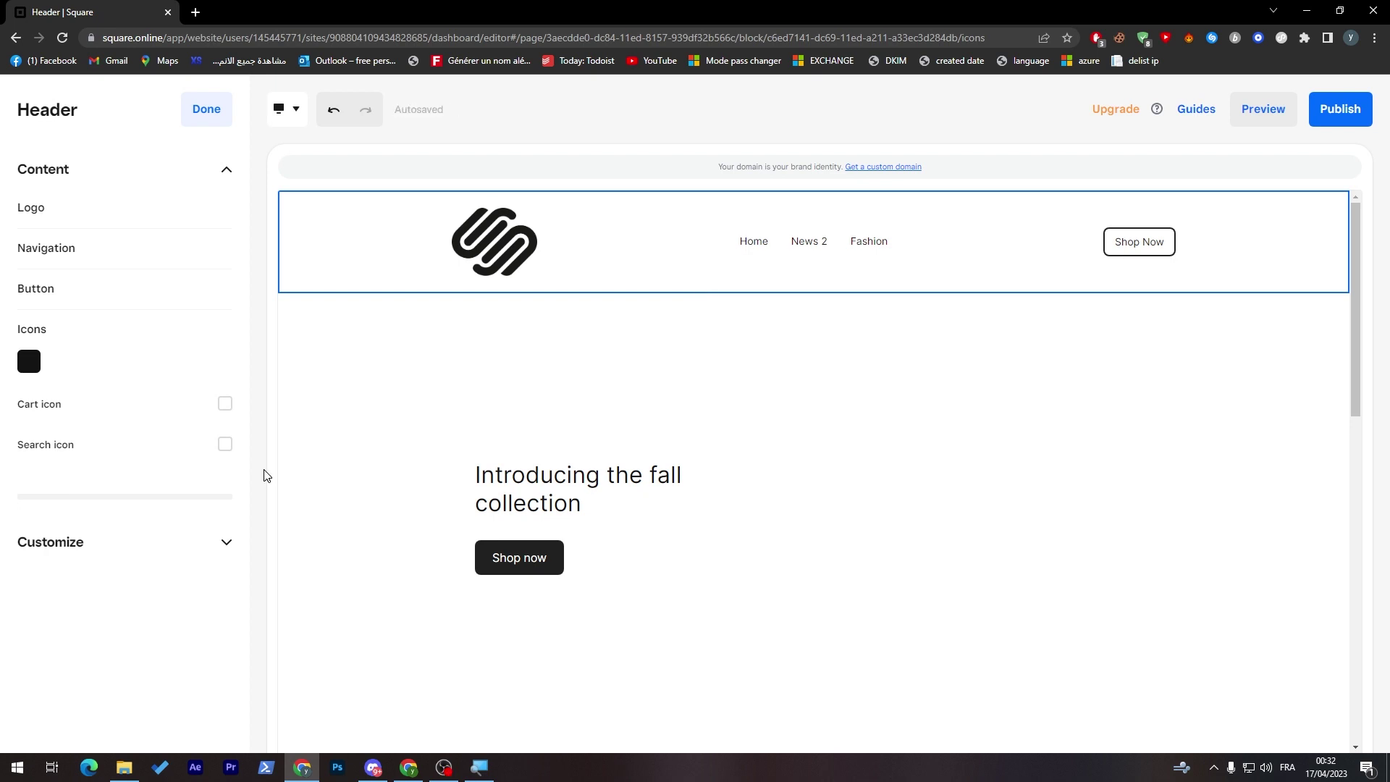
pyautogui.click(219, 543)
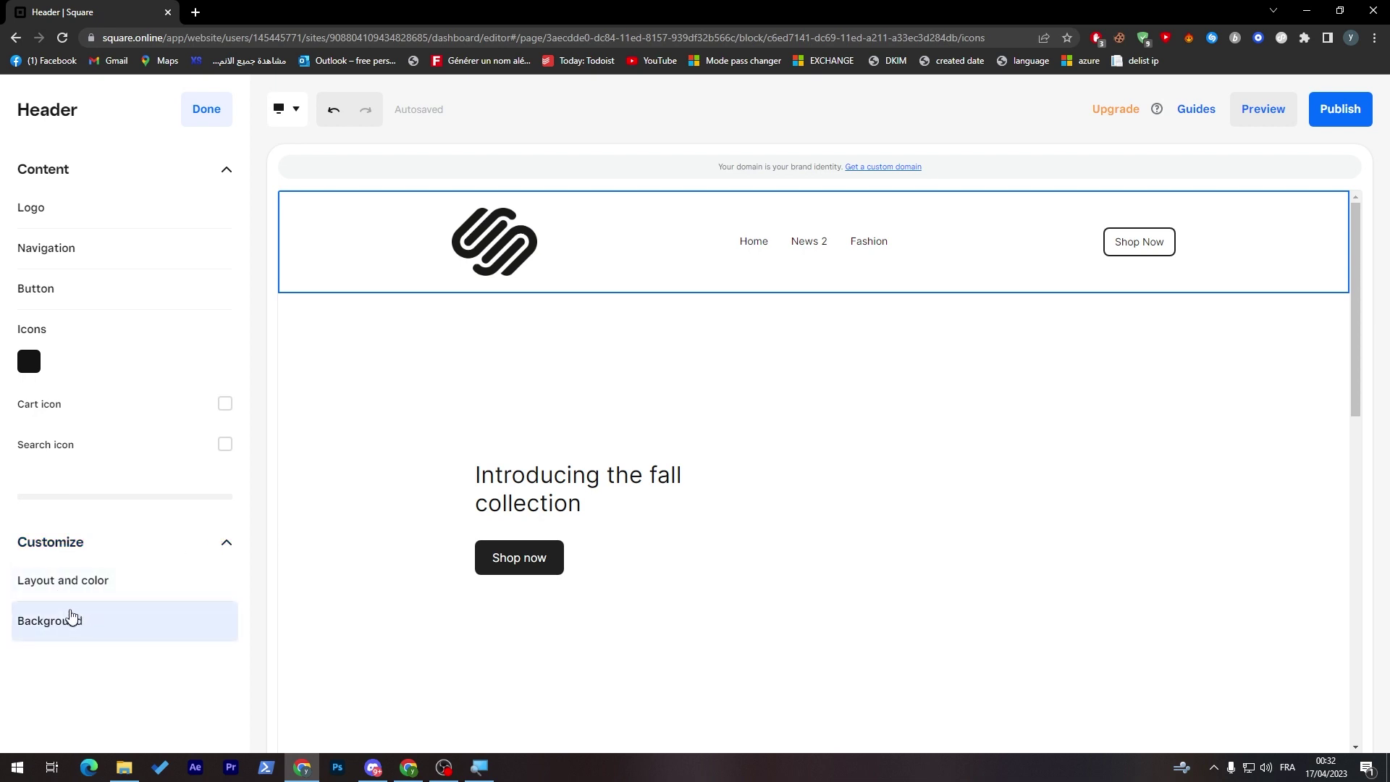
# Step: Try several header layouts and settle on links left with the logo centred
pyautogui.click(59, 579)
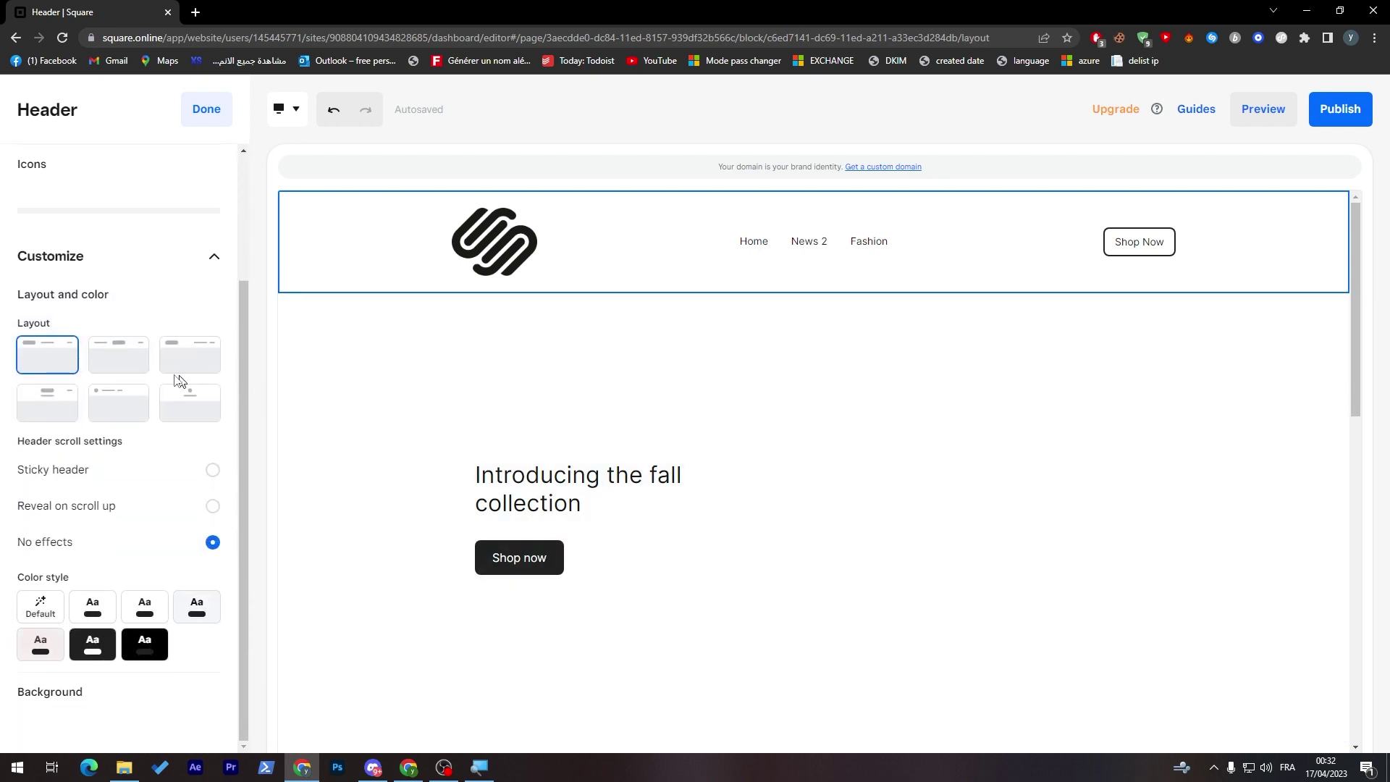
pyautogui.click(122, 362)
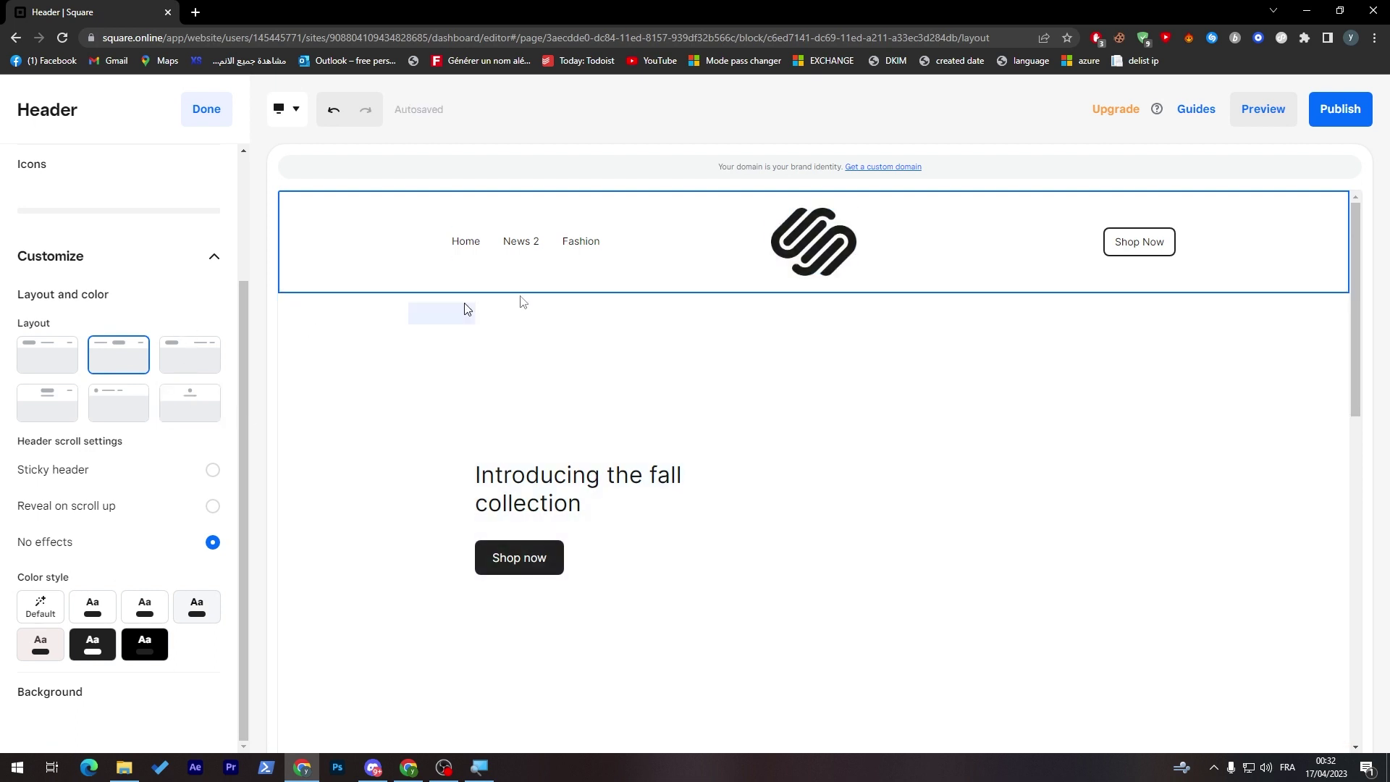
pyautogui.click(201, 362)
pyautogui.click(190, 403)
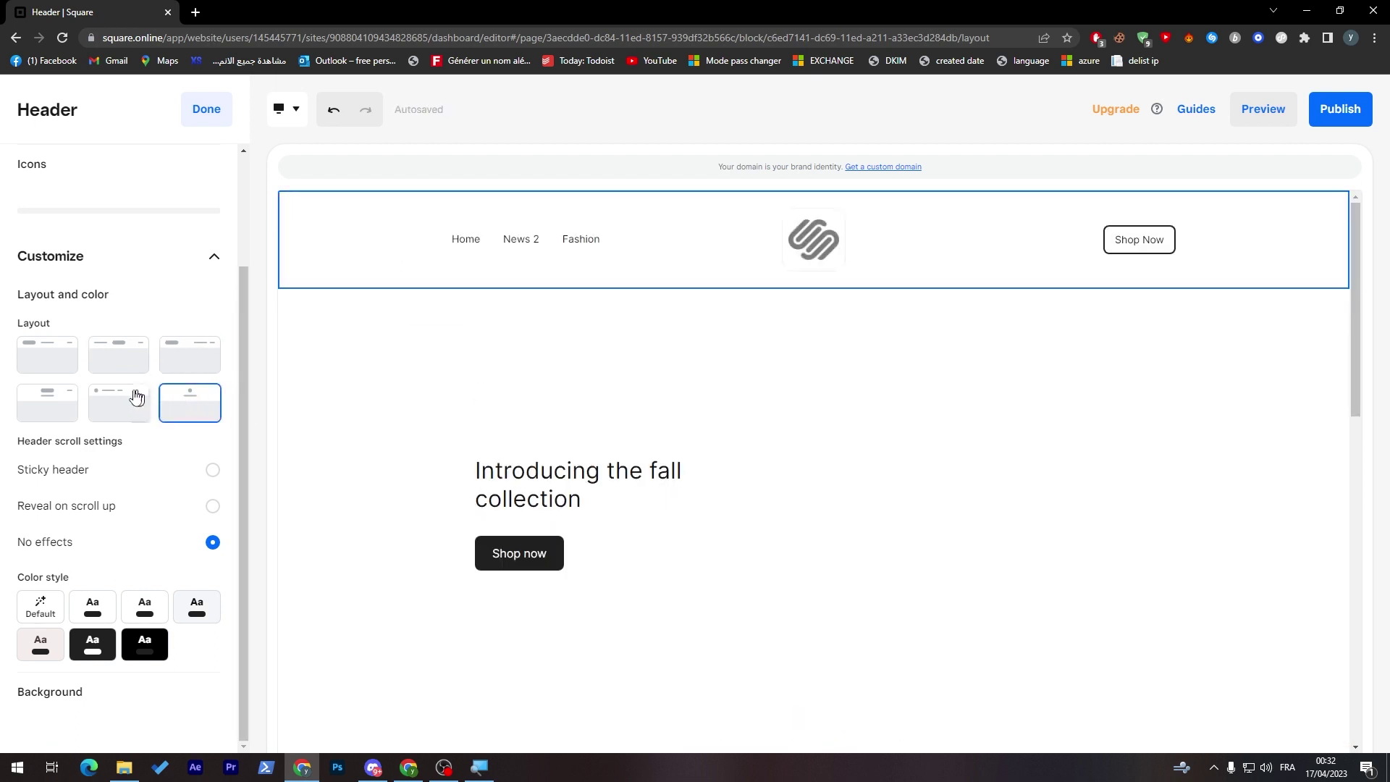
pyautogui.click(136, 397)
pyautogui.click(36, 402)
pyautogui.click(110, 413)
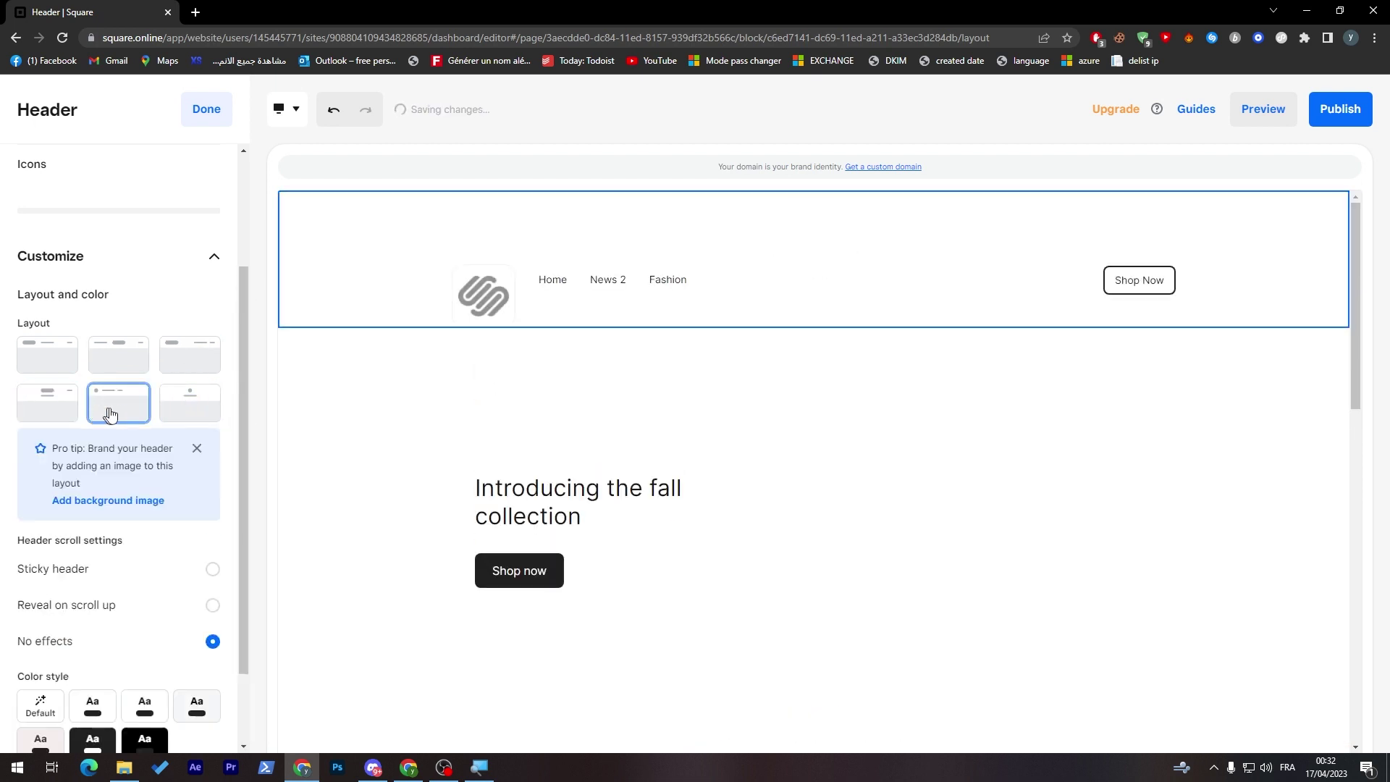
pyautogui.click(193, 398)
pyautogui.click(166, 360)
pyautogui.click(124, 360)
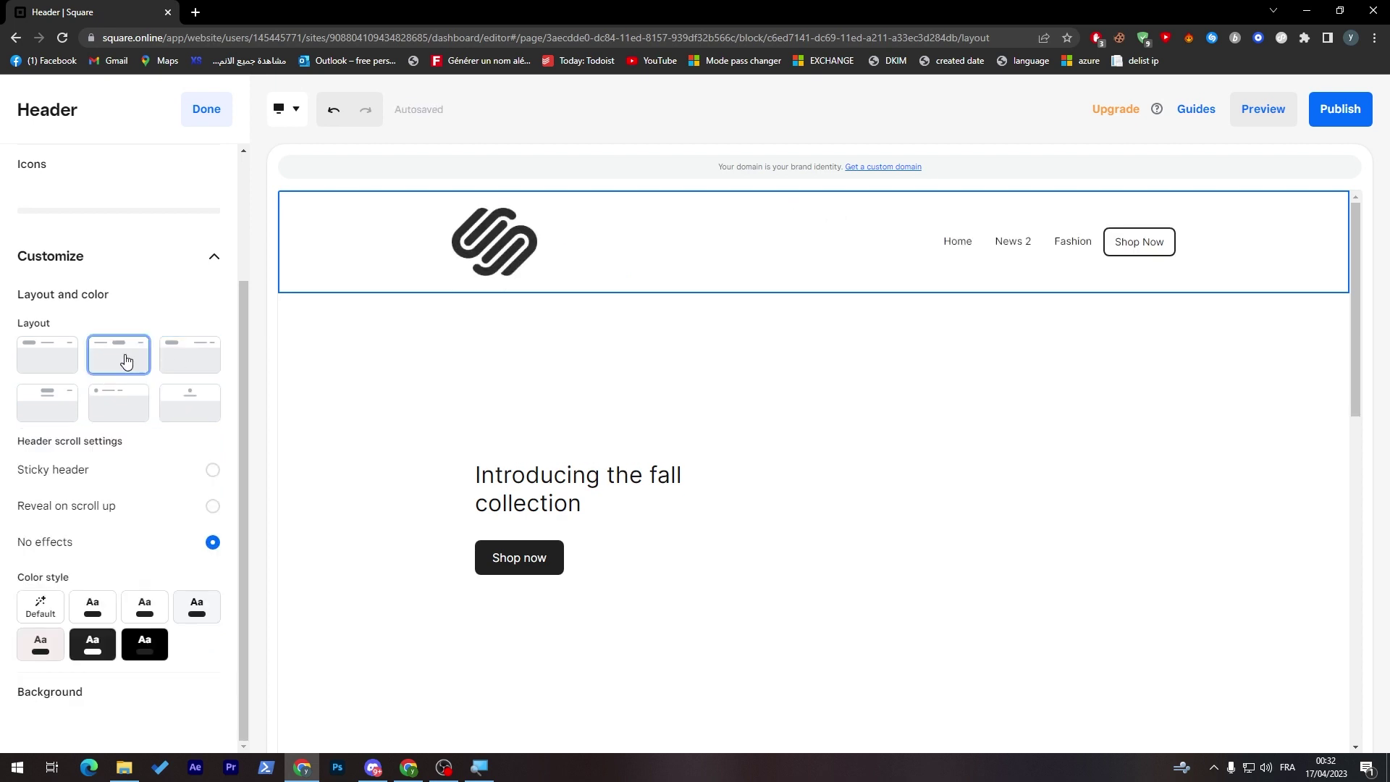
pyautogui.click(212, 261)
pyautogui.click(219, 424)
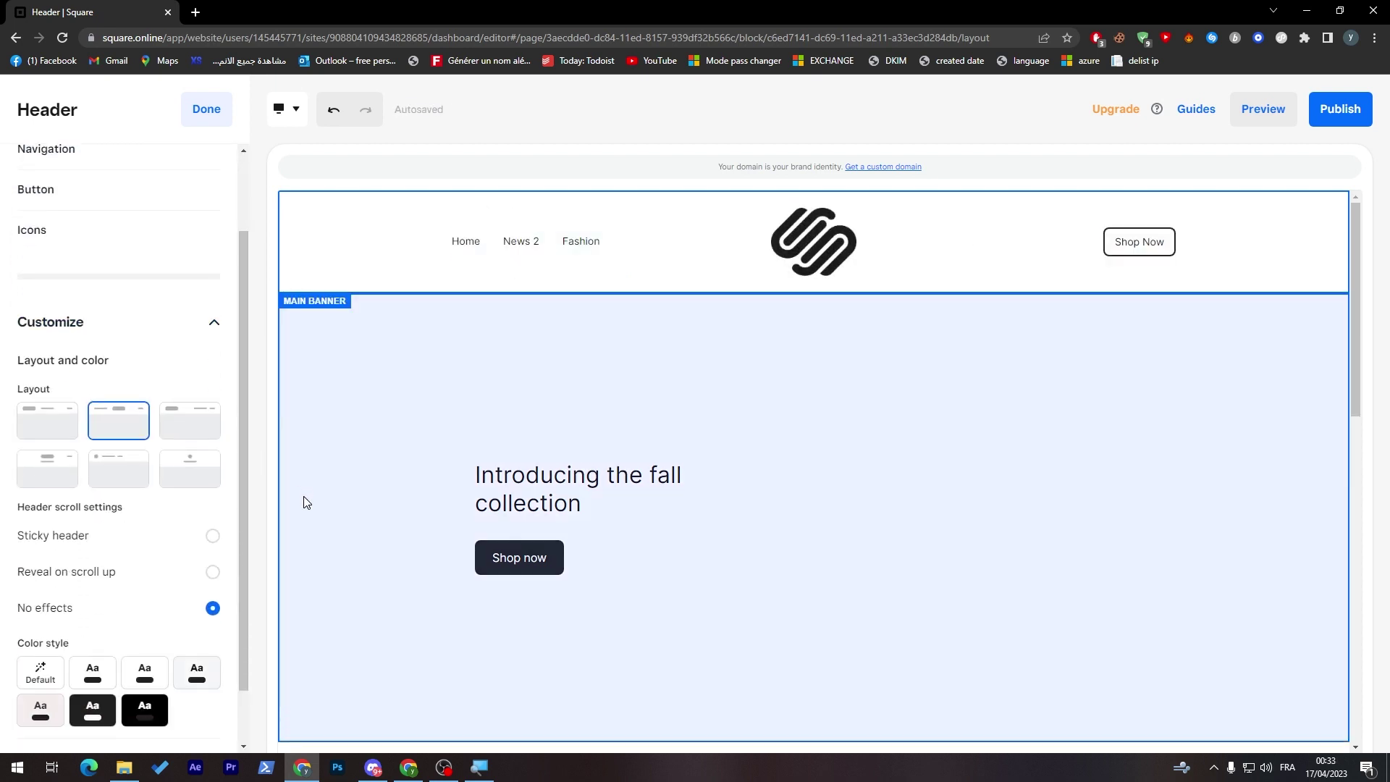
# Step: Try the cat photo as the header background image, then remove it
pyautogui.click(195, 689)
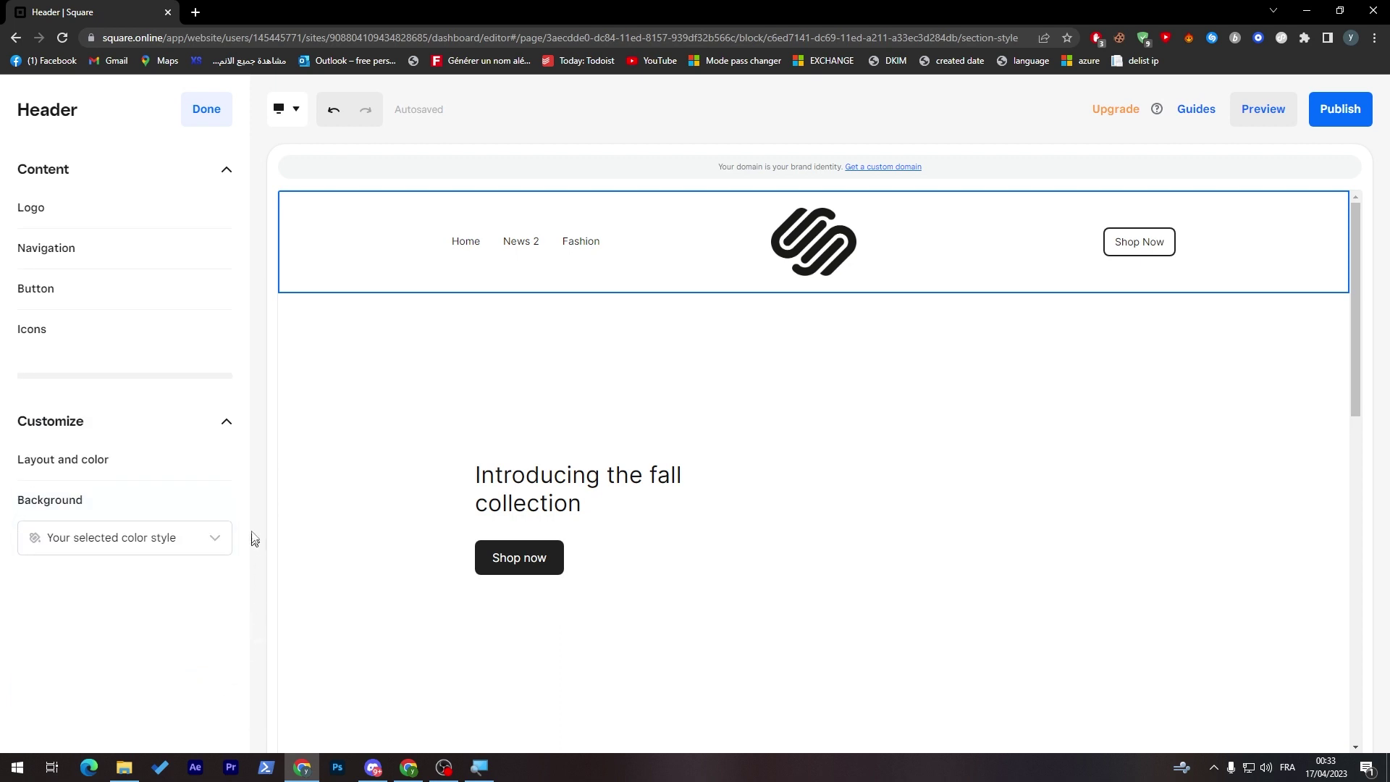
pyautogui.click(175, 545)
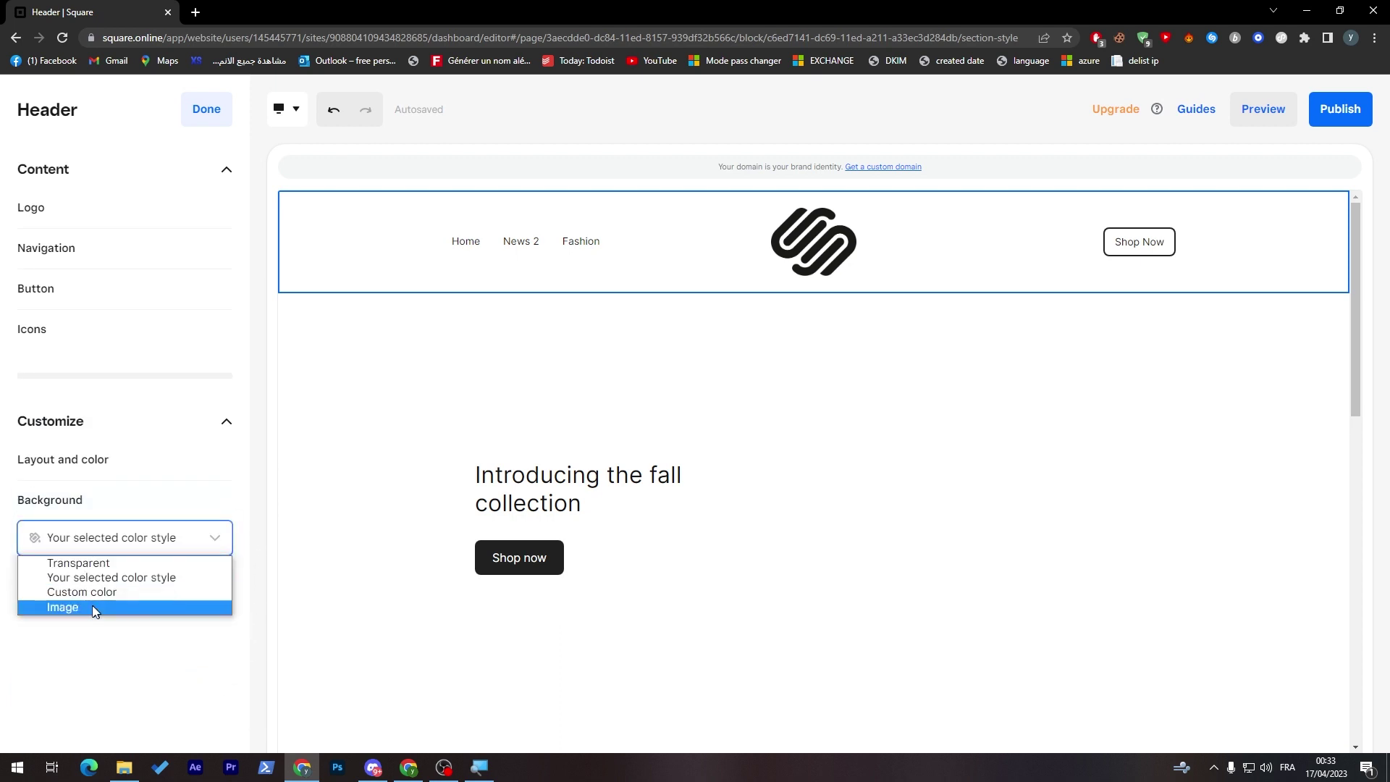
pyautogui.click(92, 609)
pyautogui.click(186, 586)
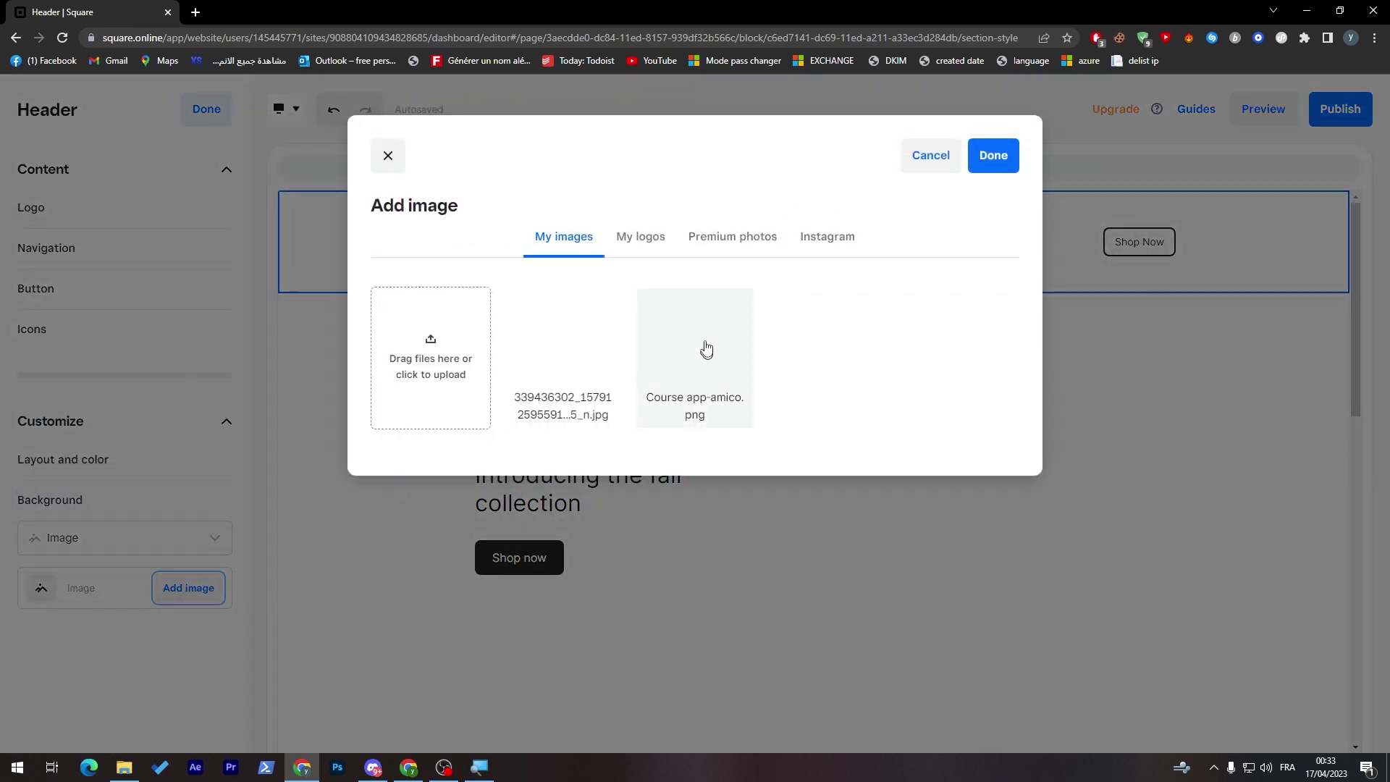
pyautogui.click(570, 322)
pyautogui.click(986, 169)
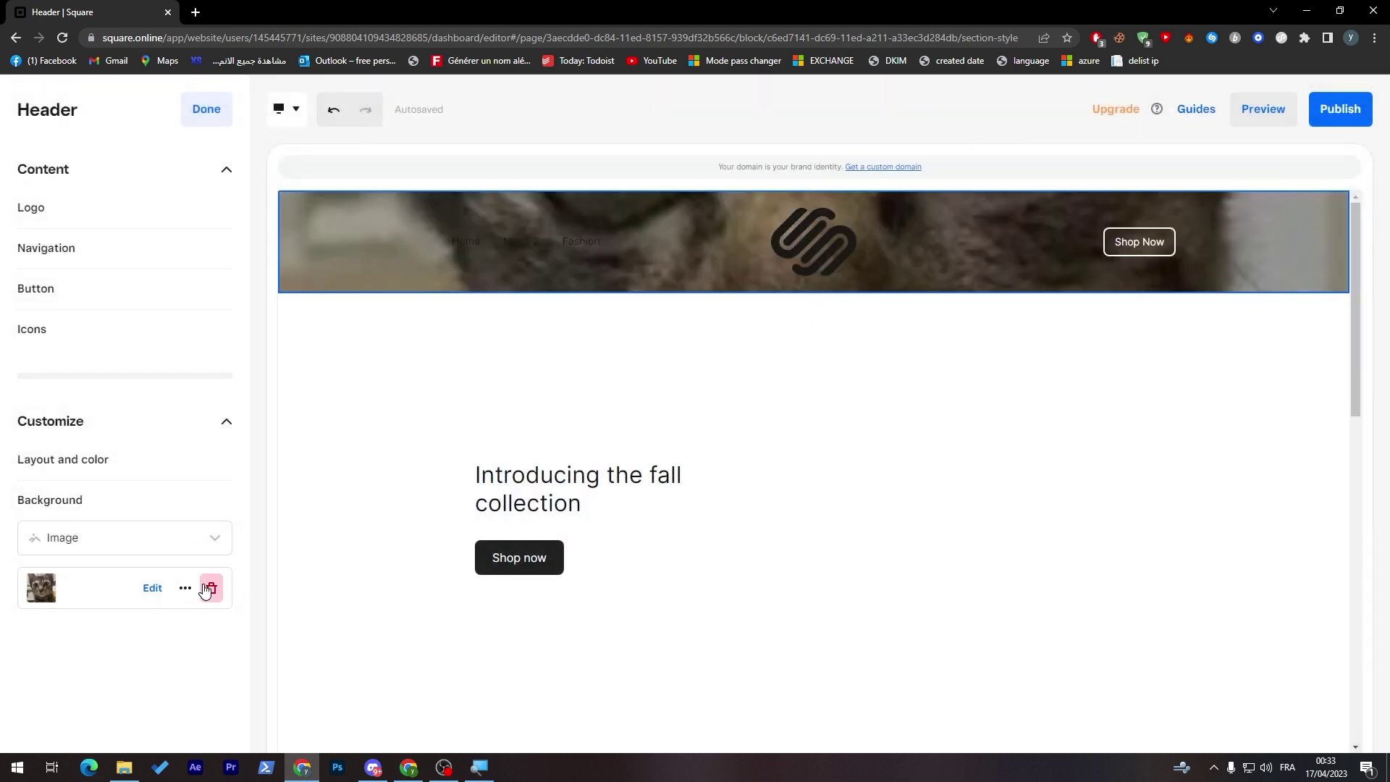
pyautogui.click(211, 588)
# Step: Set the header background to a custom light grey colour, #EBEDEF
pyautogui.click(215, 541)
pyautogui.click(147, 592)
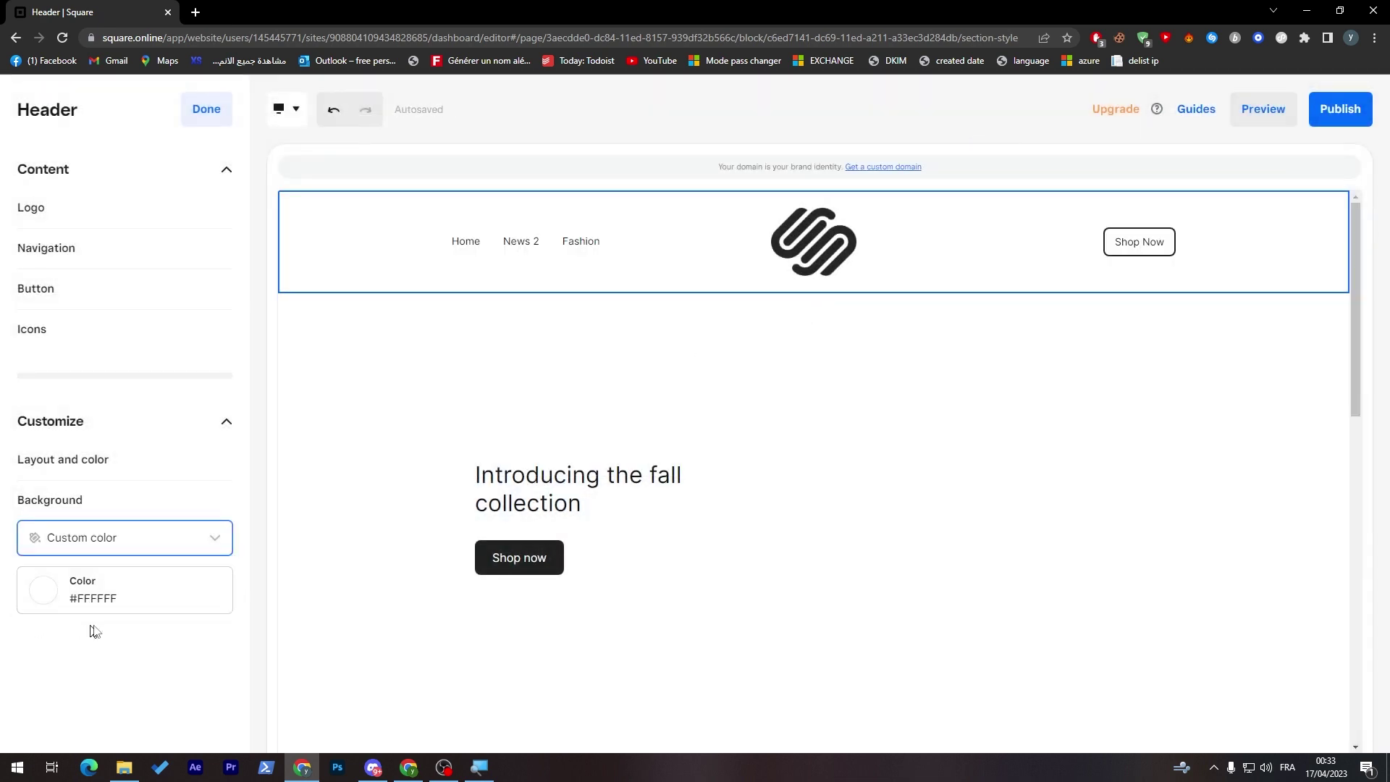
pyautogui.click(124, 603)
pyautogui.click(107, 492)
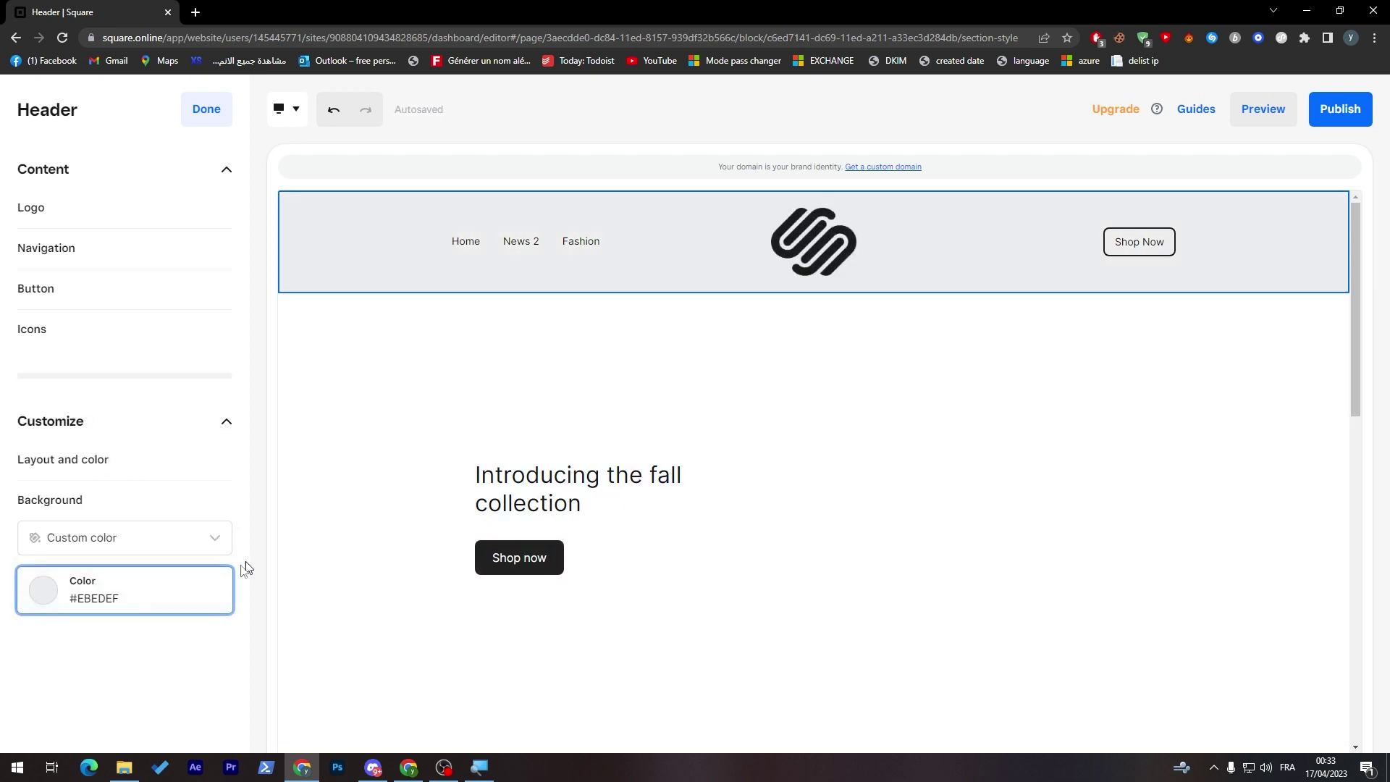
pyautogui.click(137, 650)
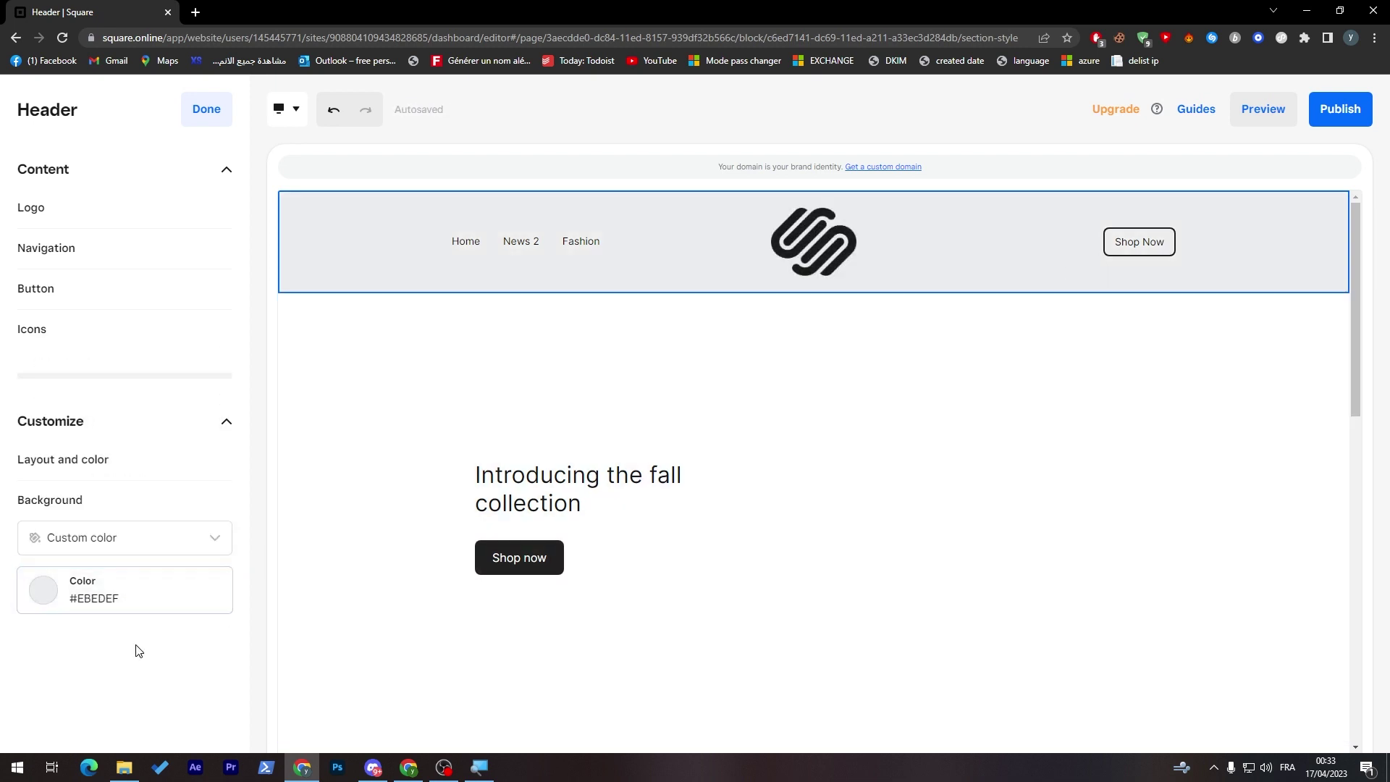